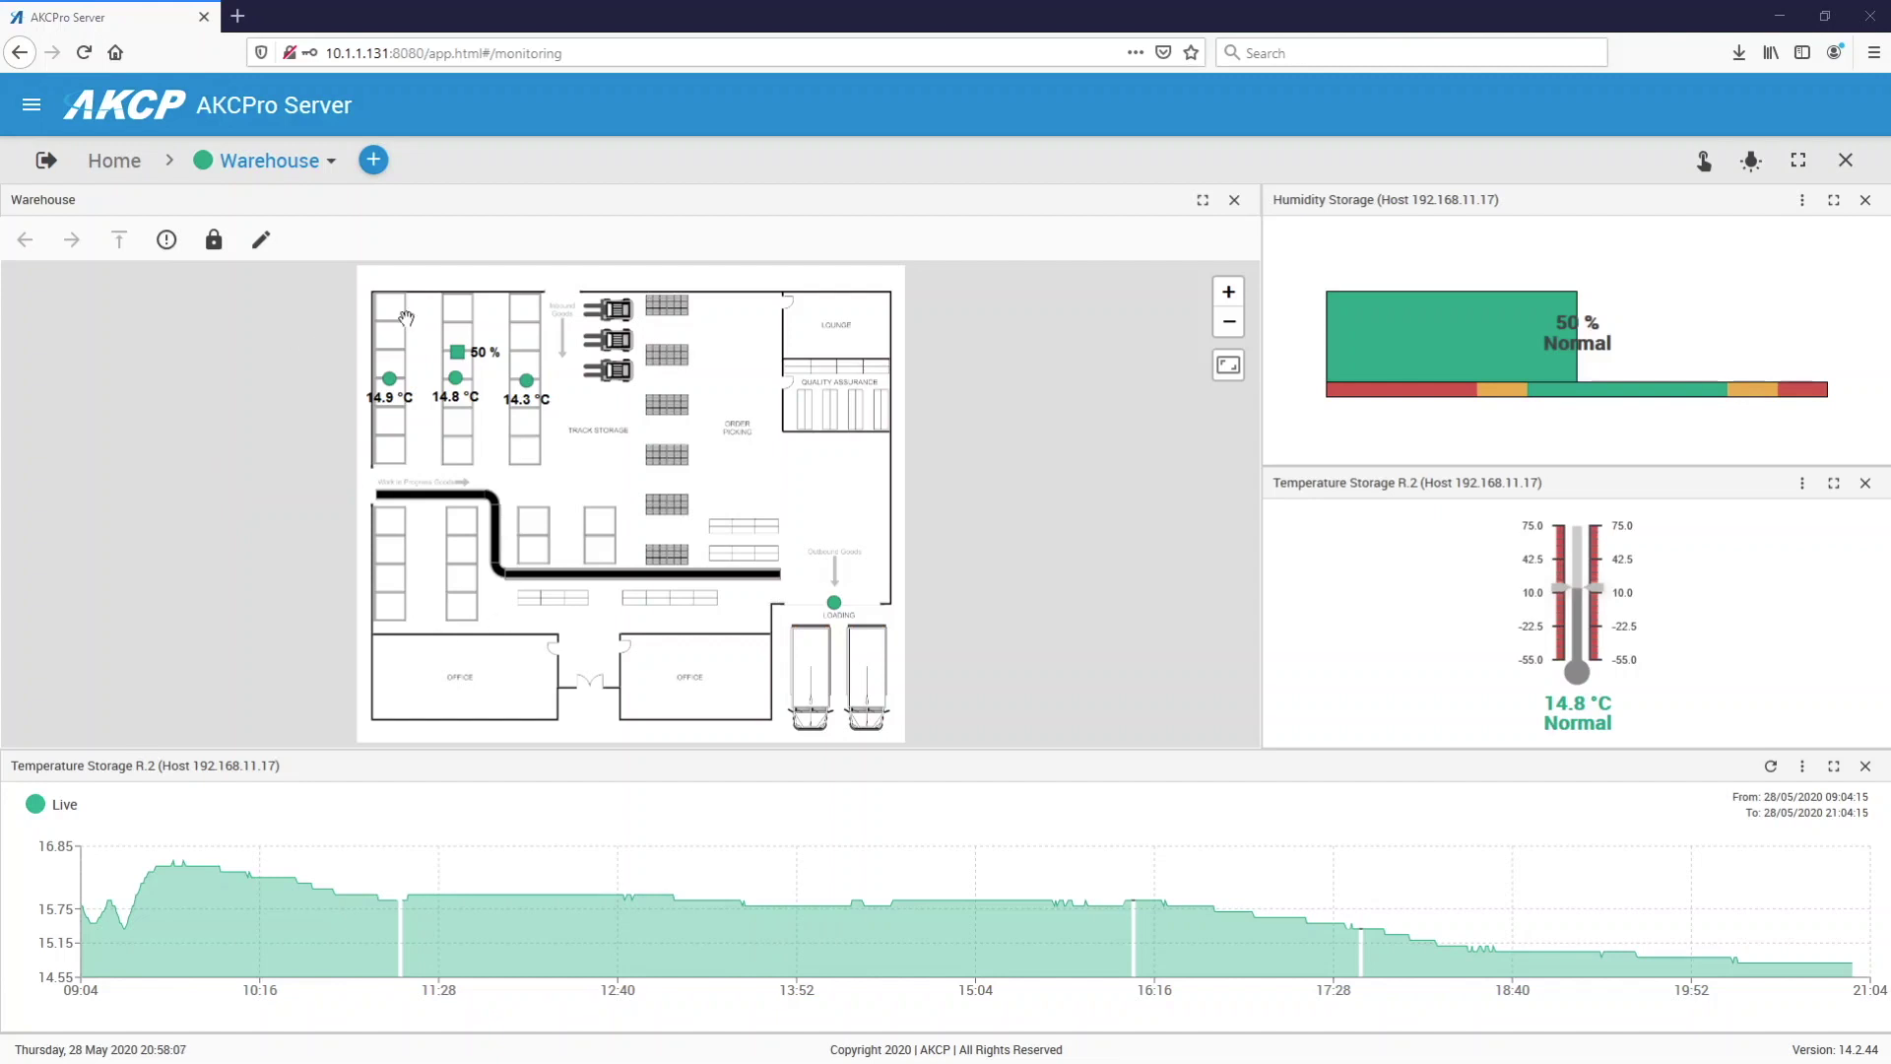
Step: From the Devices list, start a Dew Point Sensor virtual sensor on the WareHouse Storage Monitor host
left_click(45, 161)
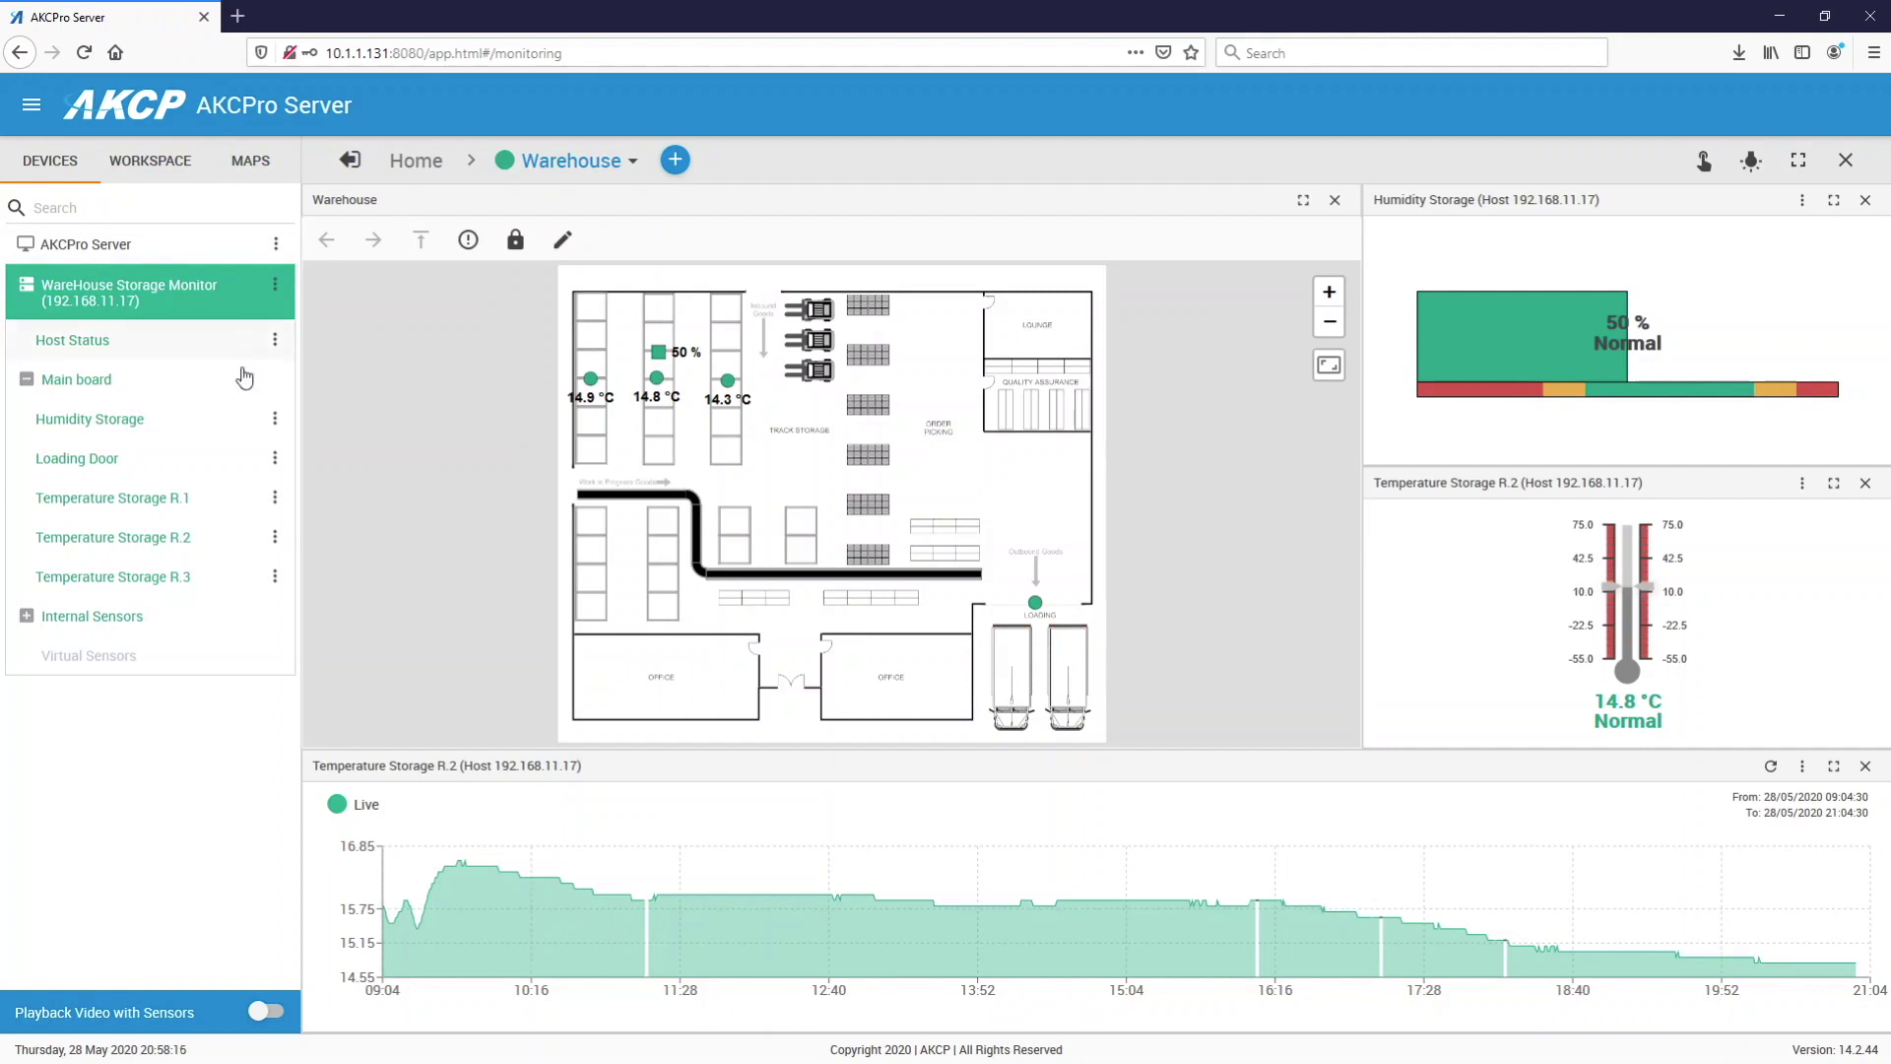
left_click(276, 294)
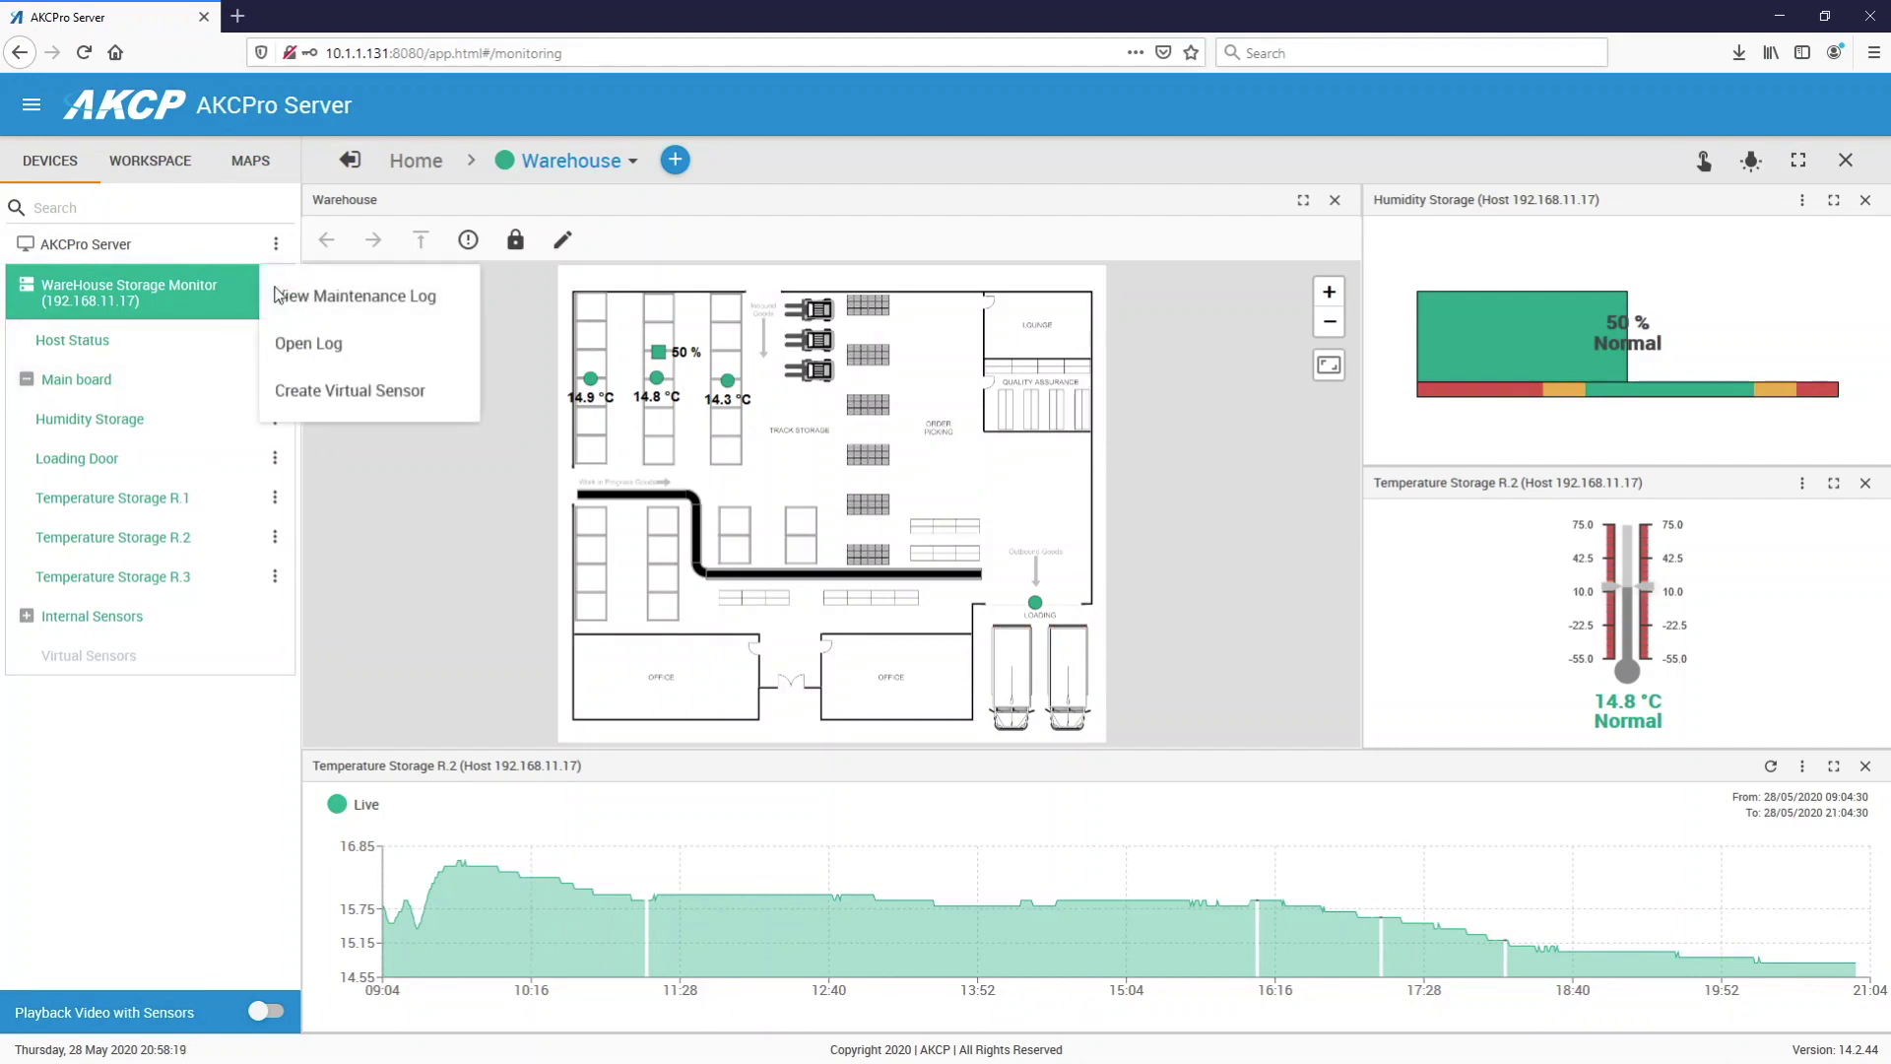
left_click(360, 394)
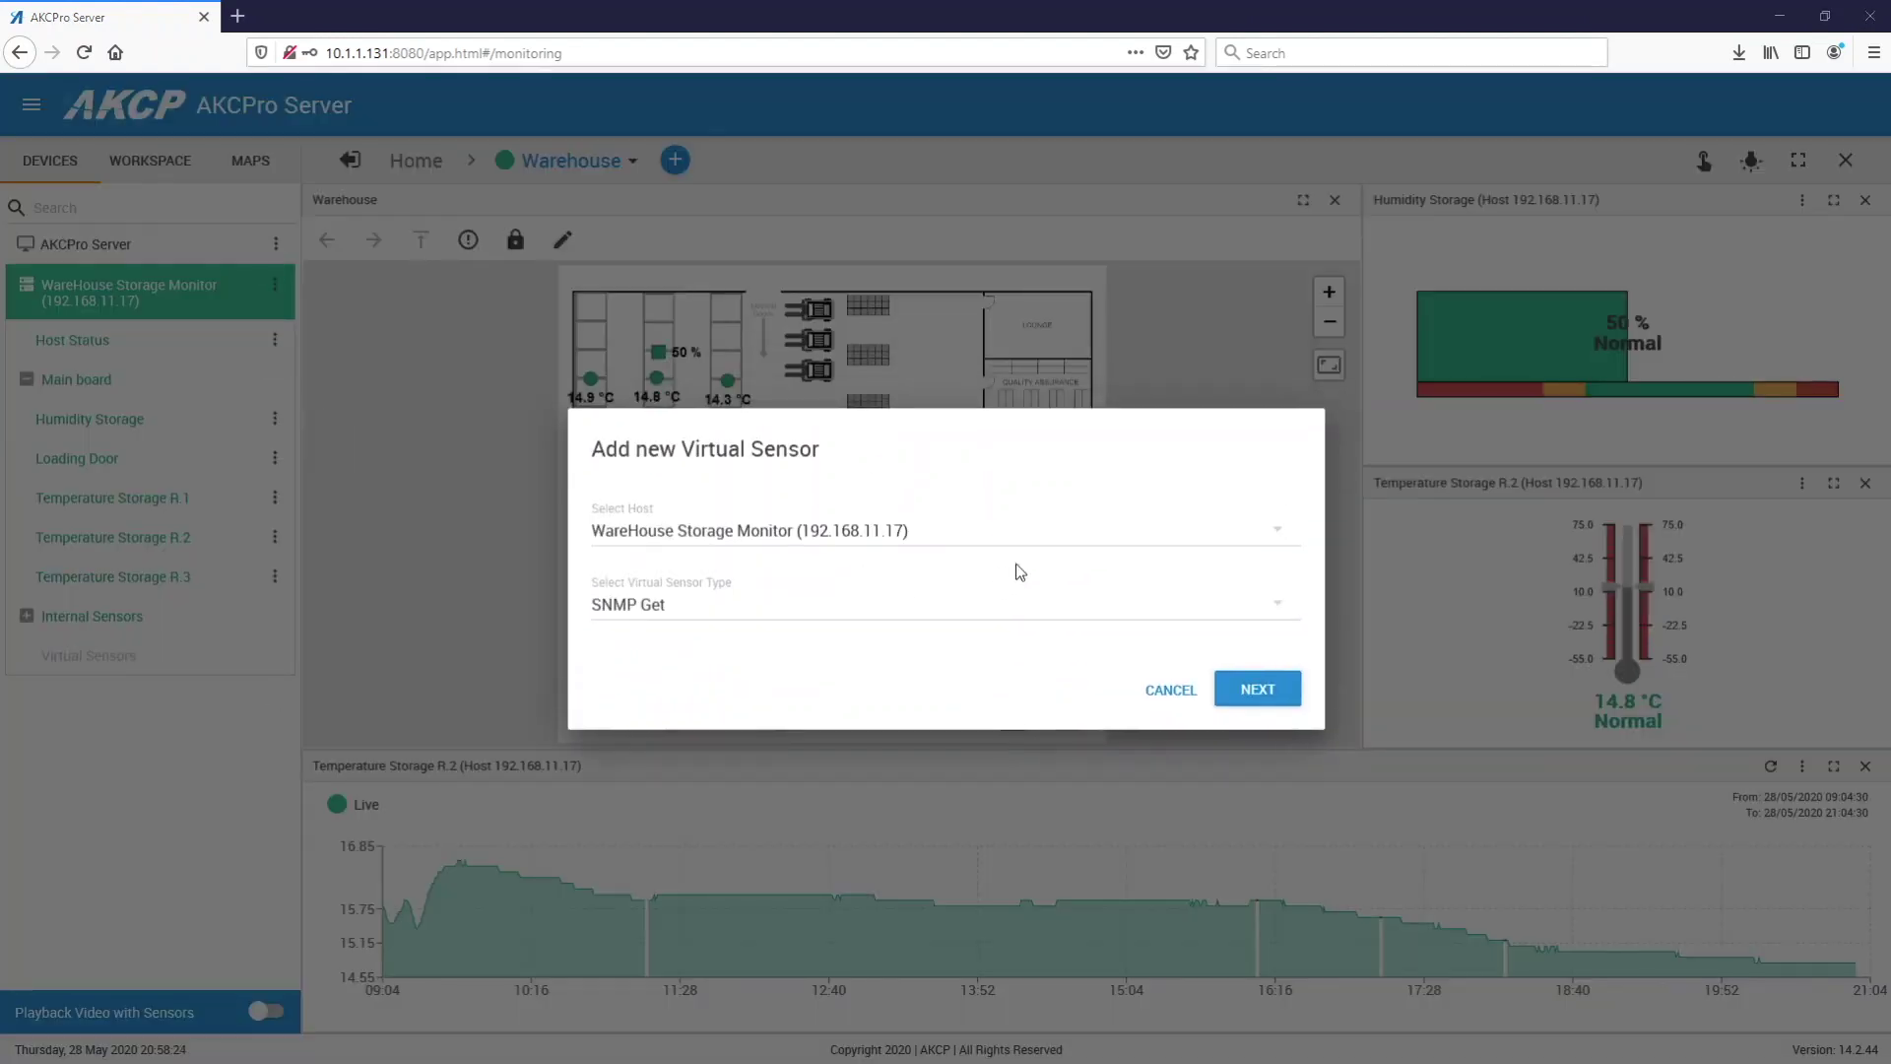
left_click(734, 617)
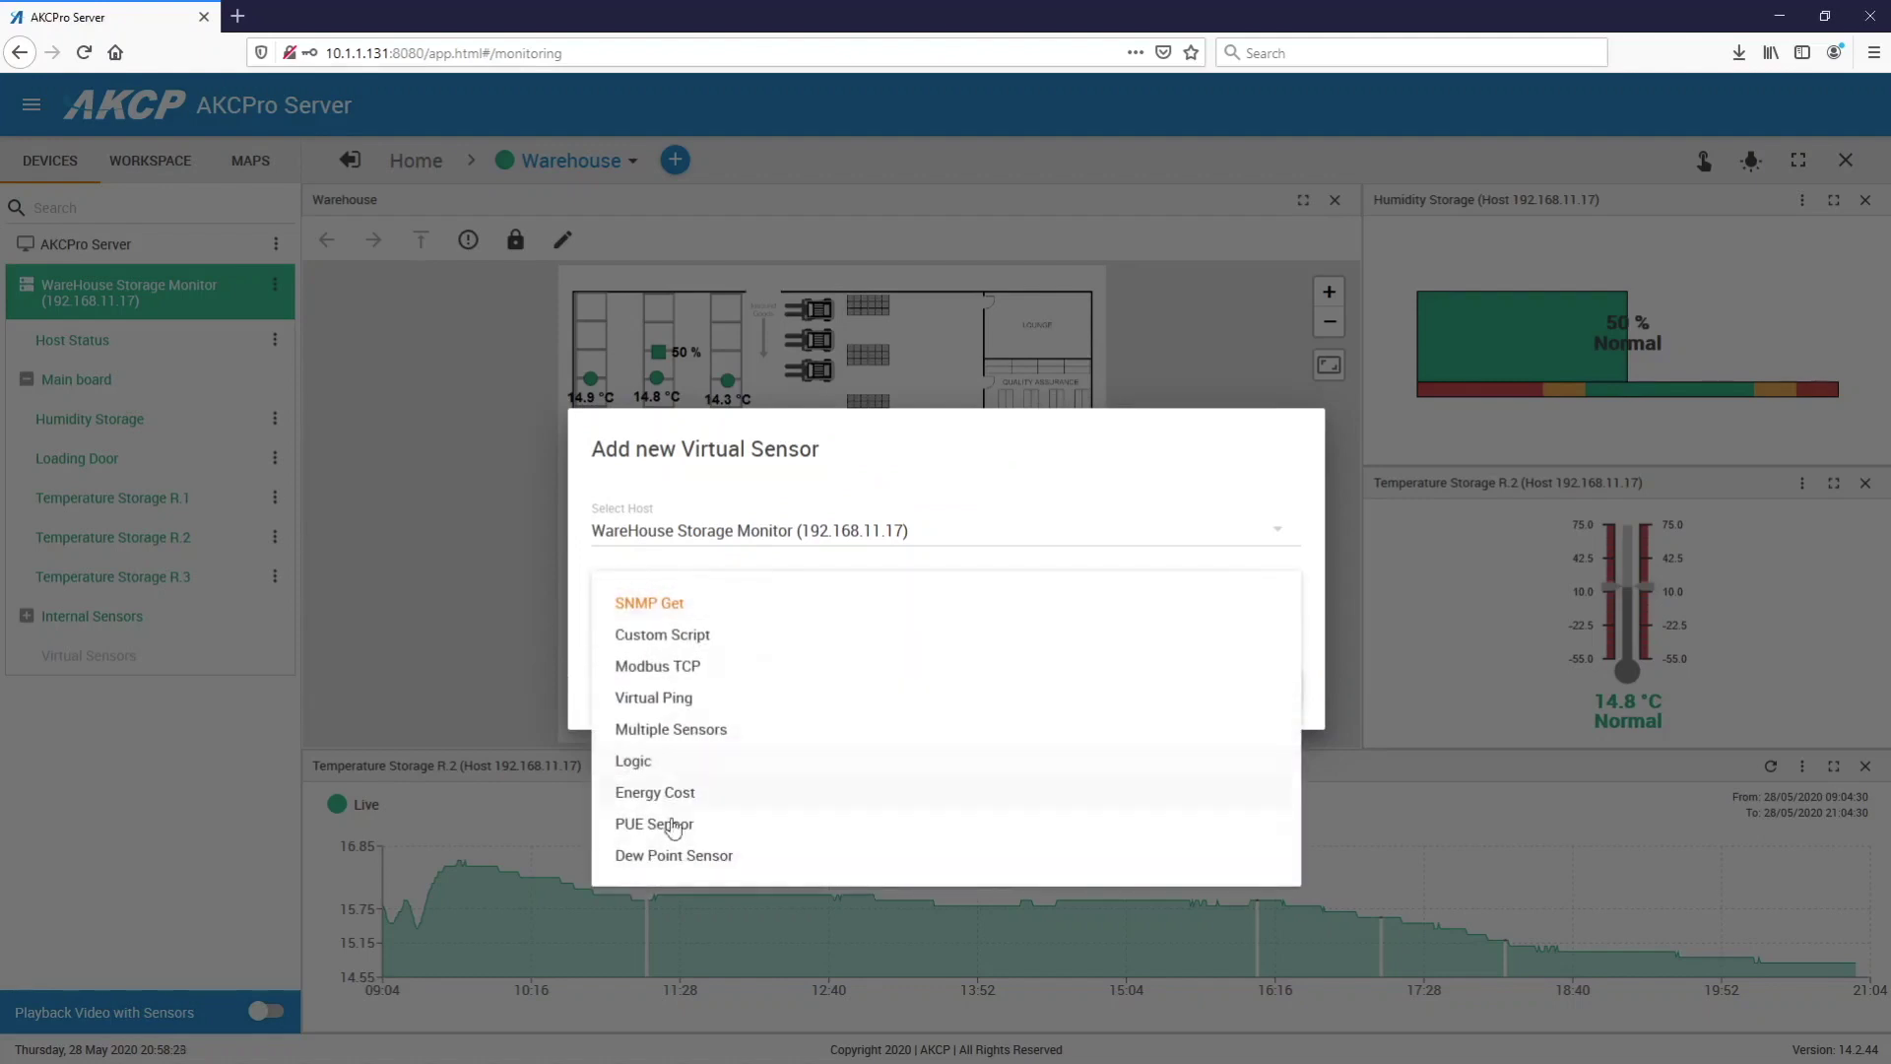
left_click(675, 867)
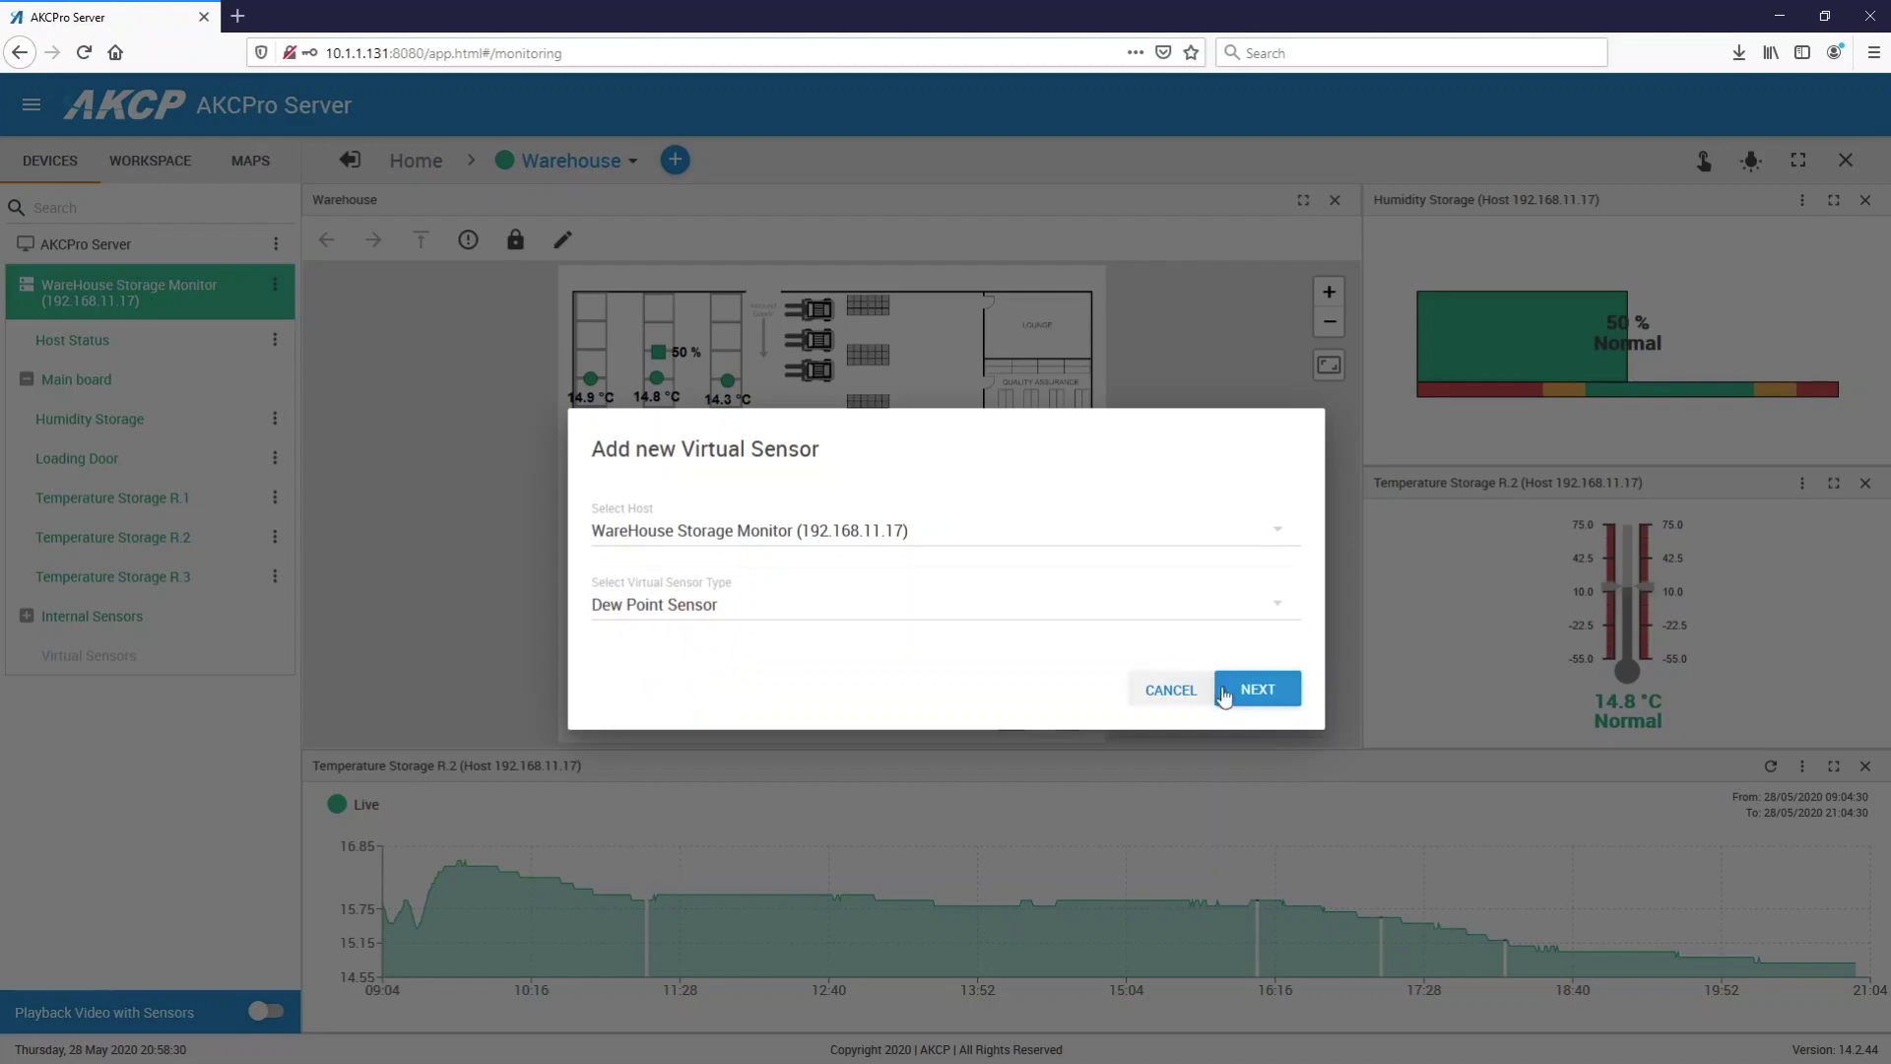
left_click(1231, 687)
Step: Name the sensor 'Storage dew point temperature' and enable its graph
left_click_drag(708, 550, 571, 555)
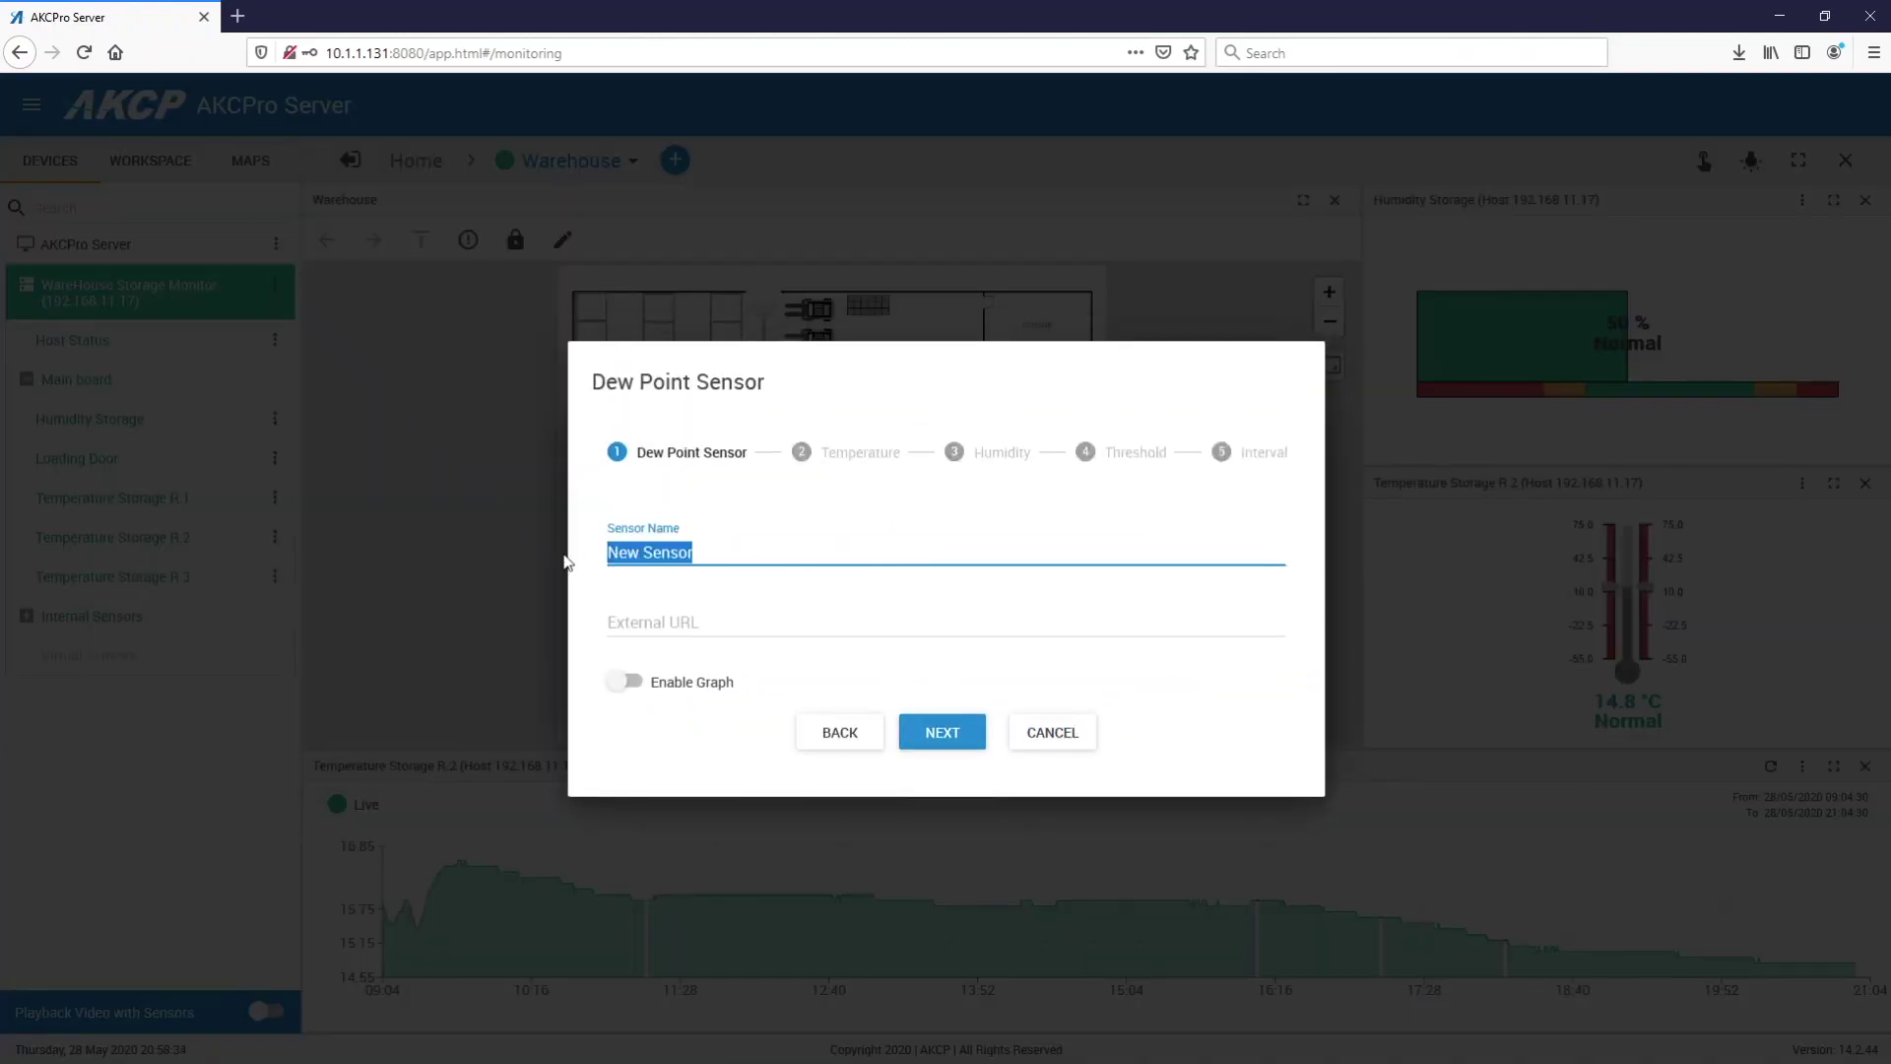
type("Stora")
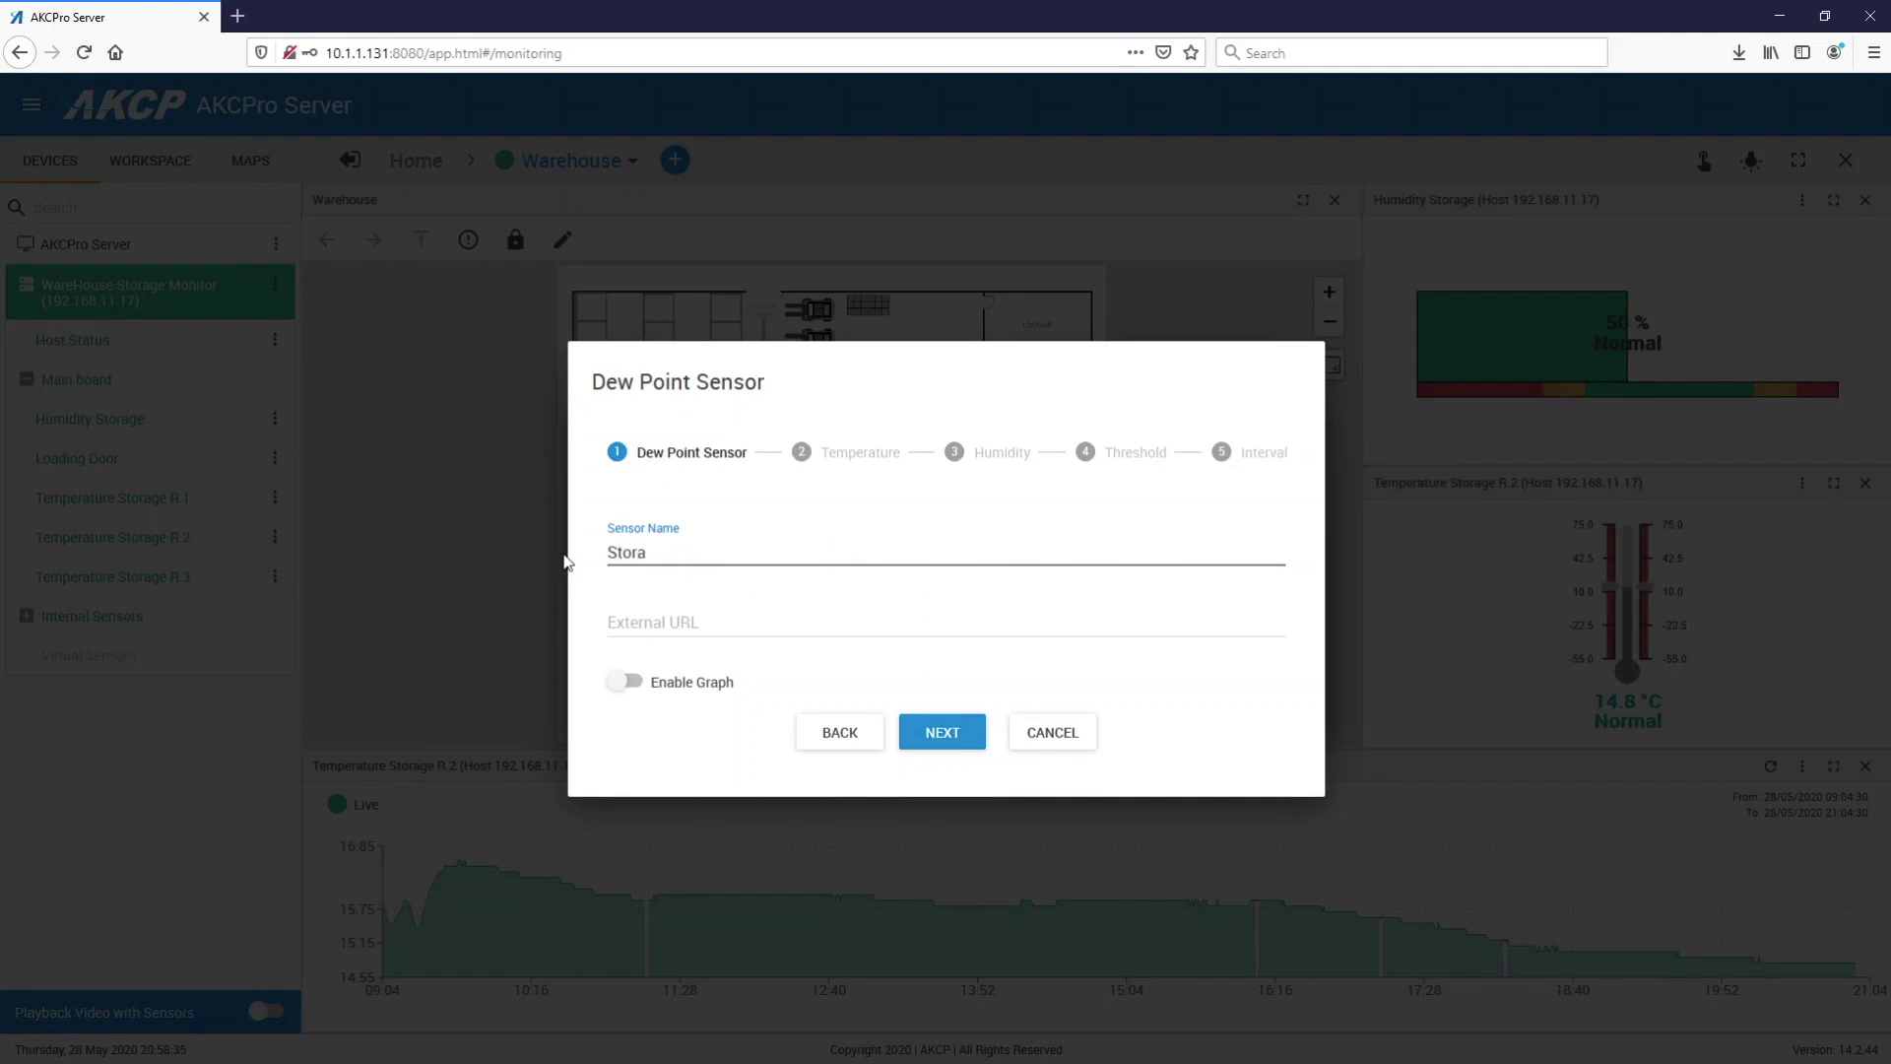
type("ge dew point temperature")
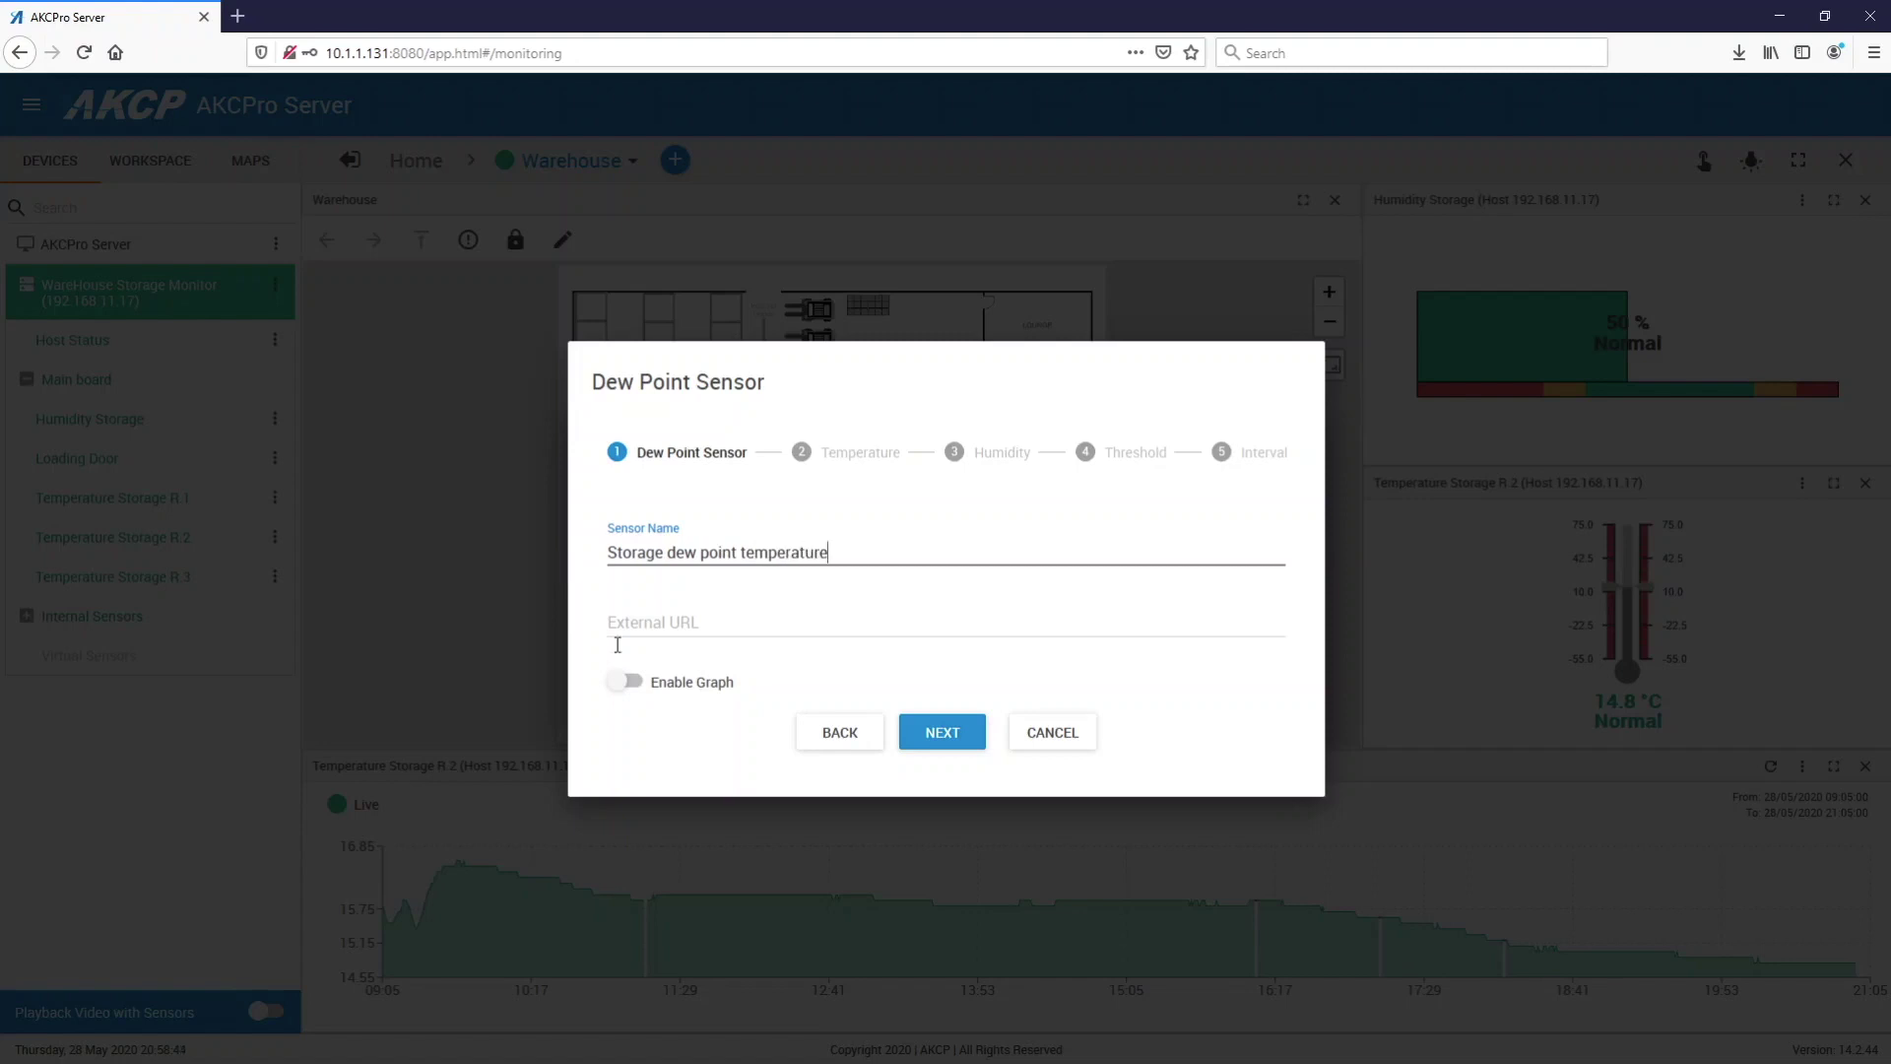
left_click(658, 686)
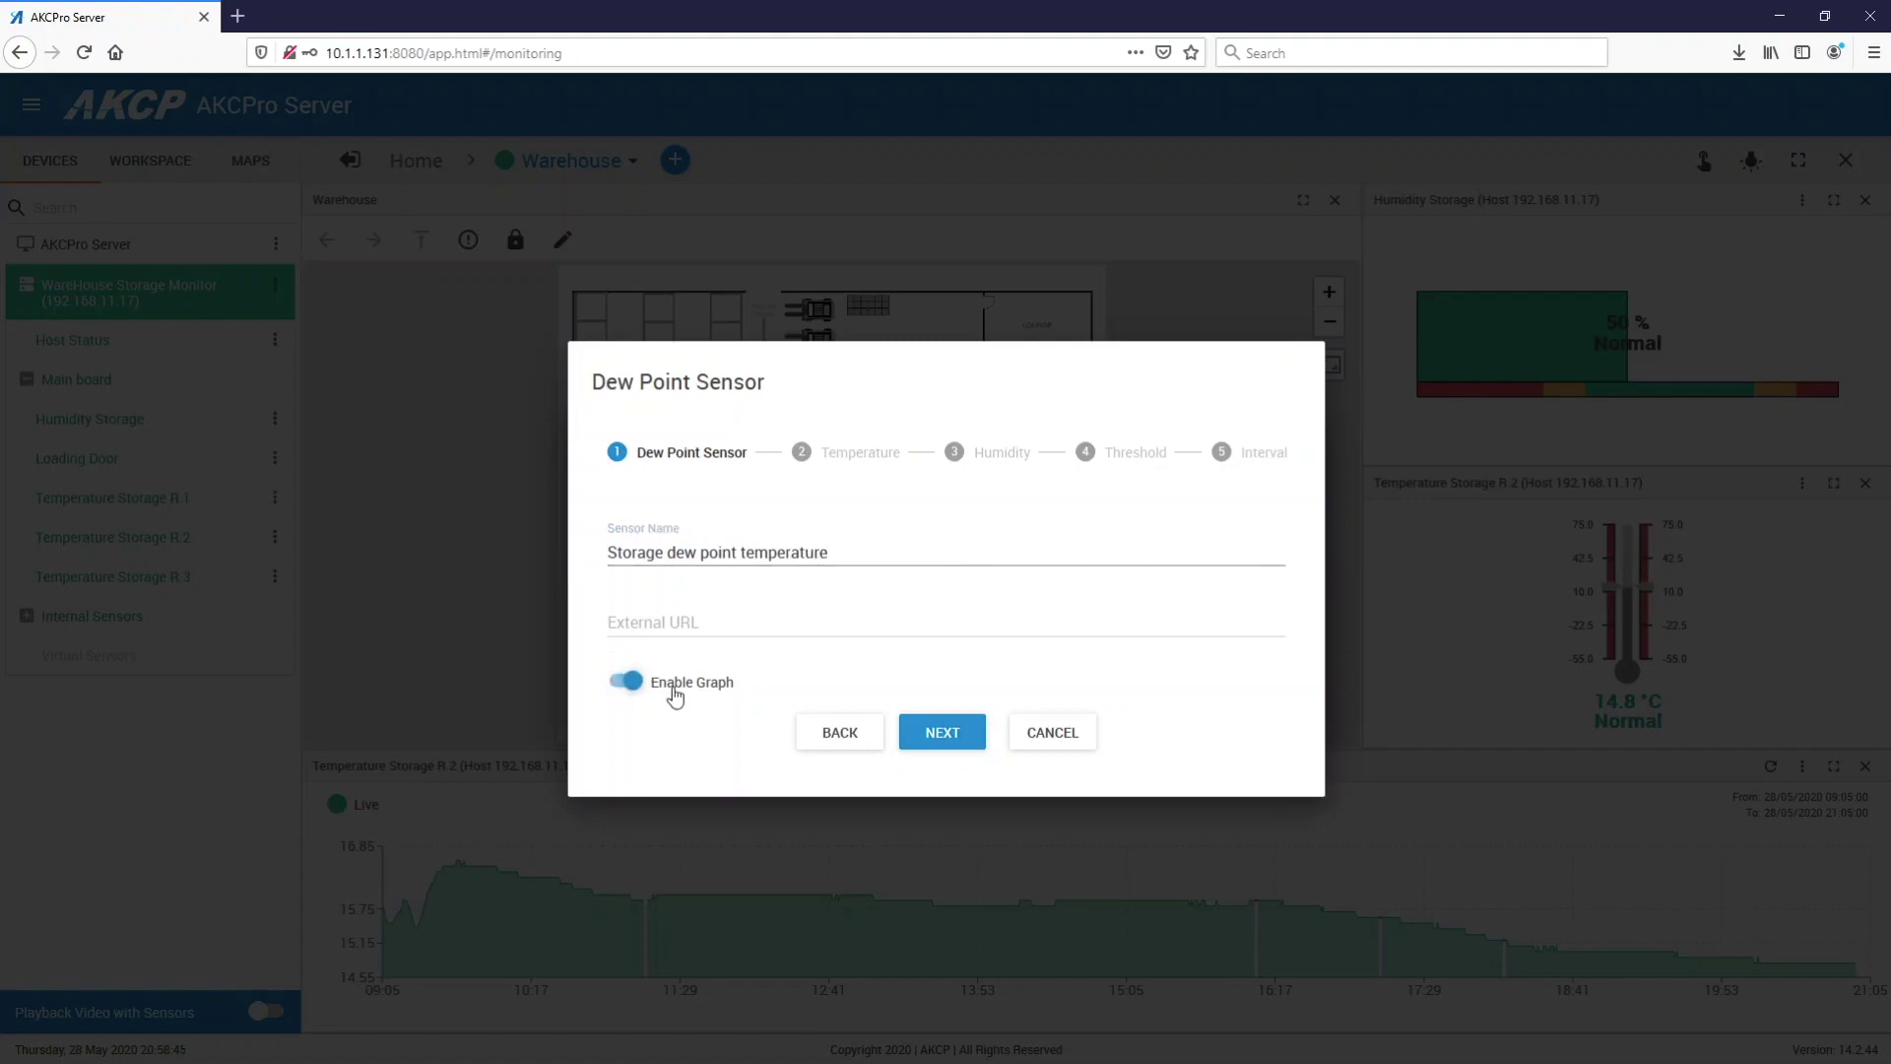
Step: Use Temperature Storage R.2 and Humidity Storage as the temperature and humidity sources
left_click(967, 740)
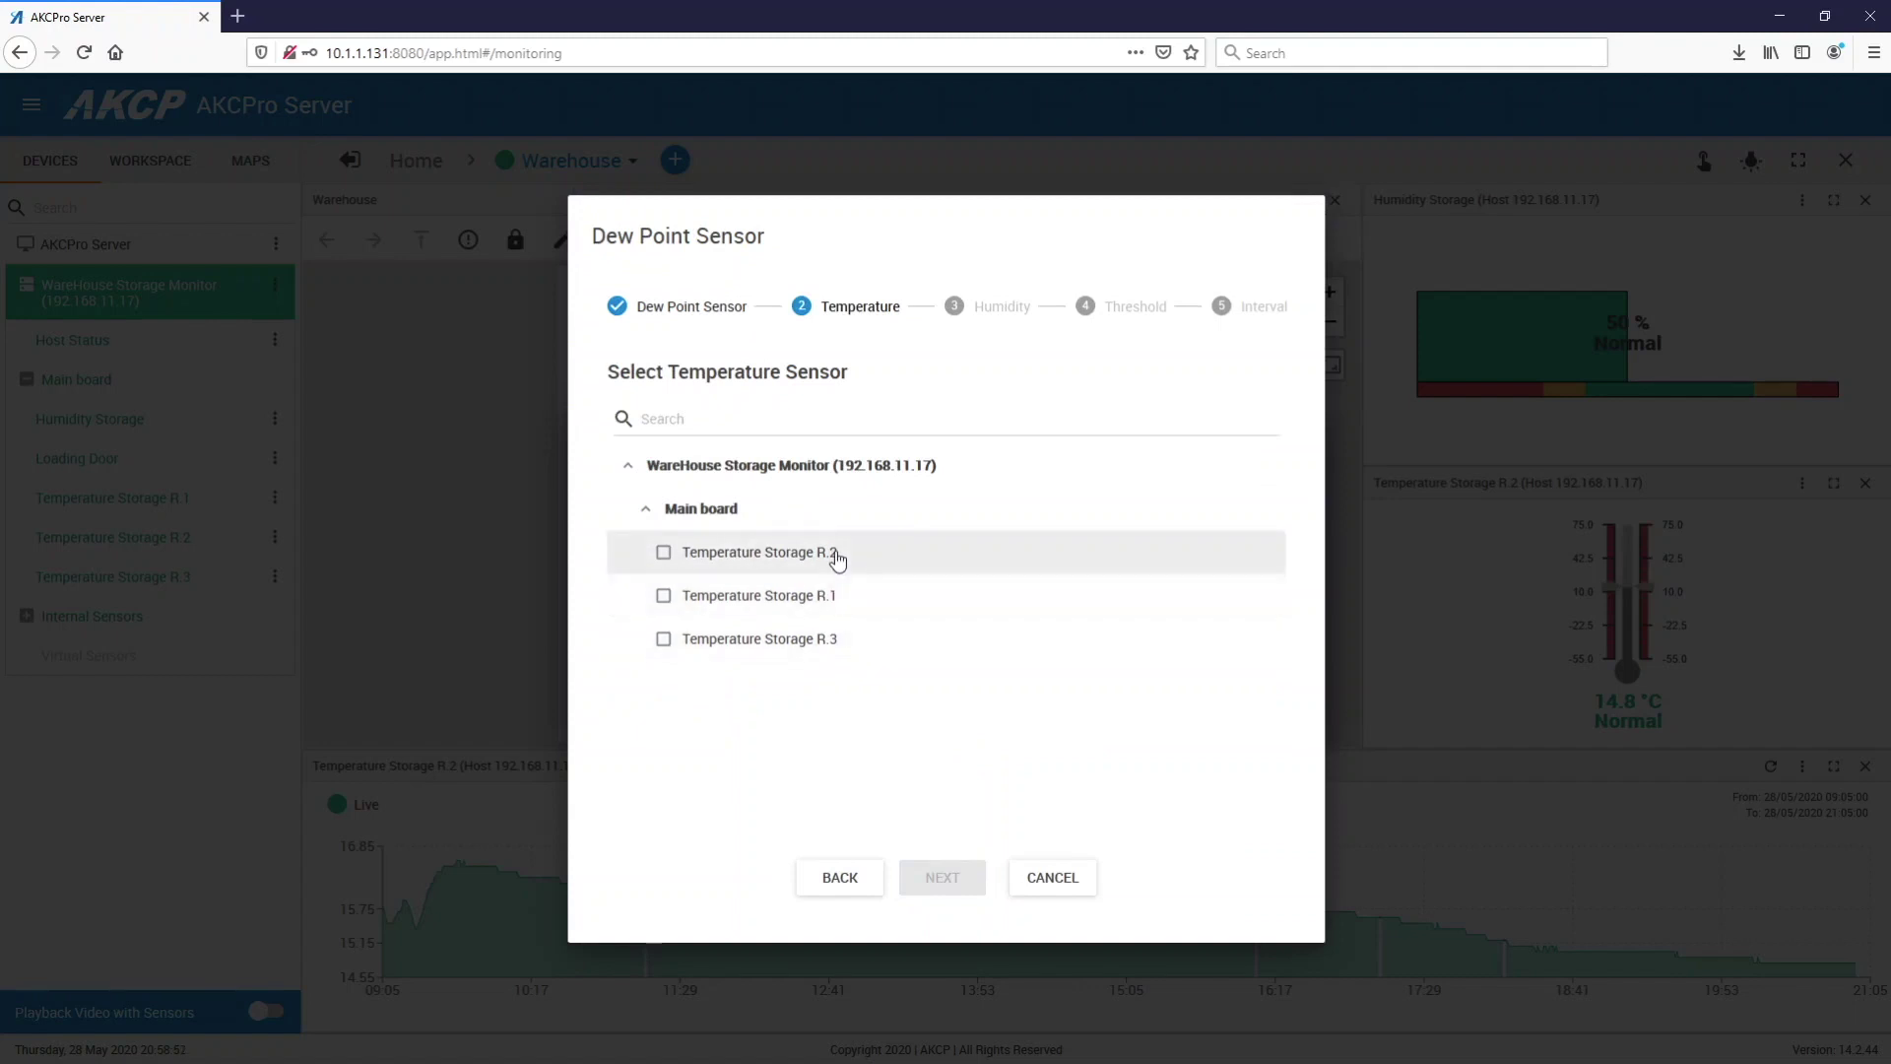
left_click(768, 559)
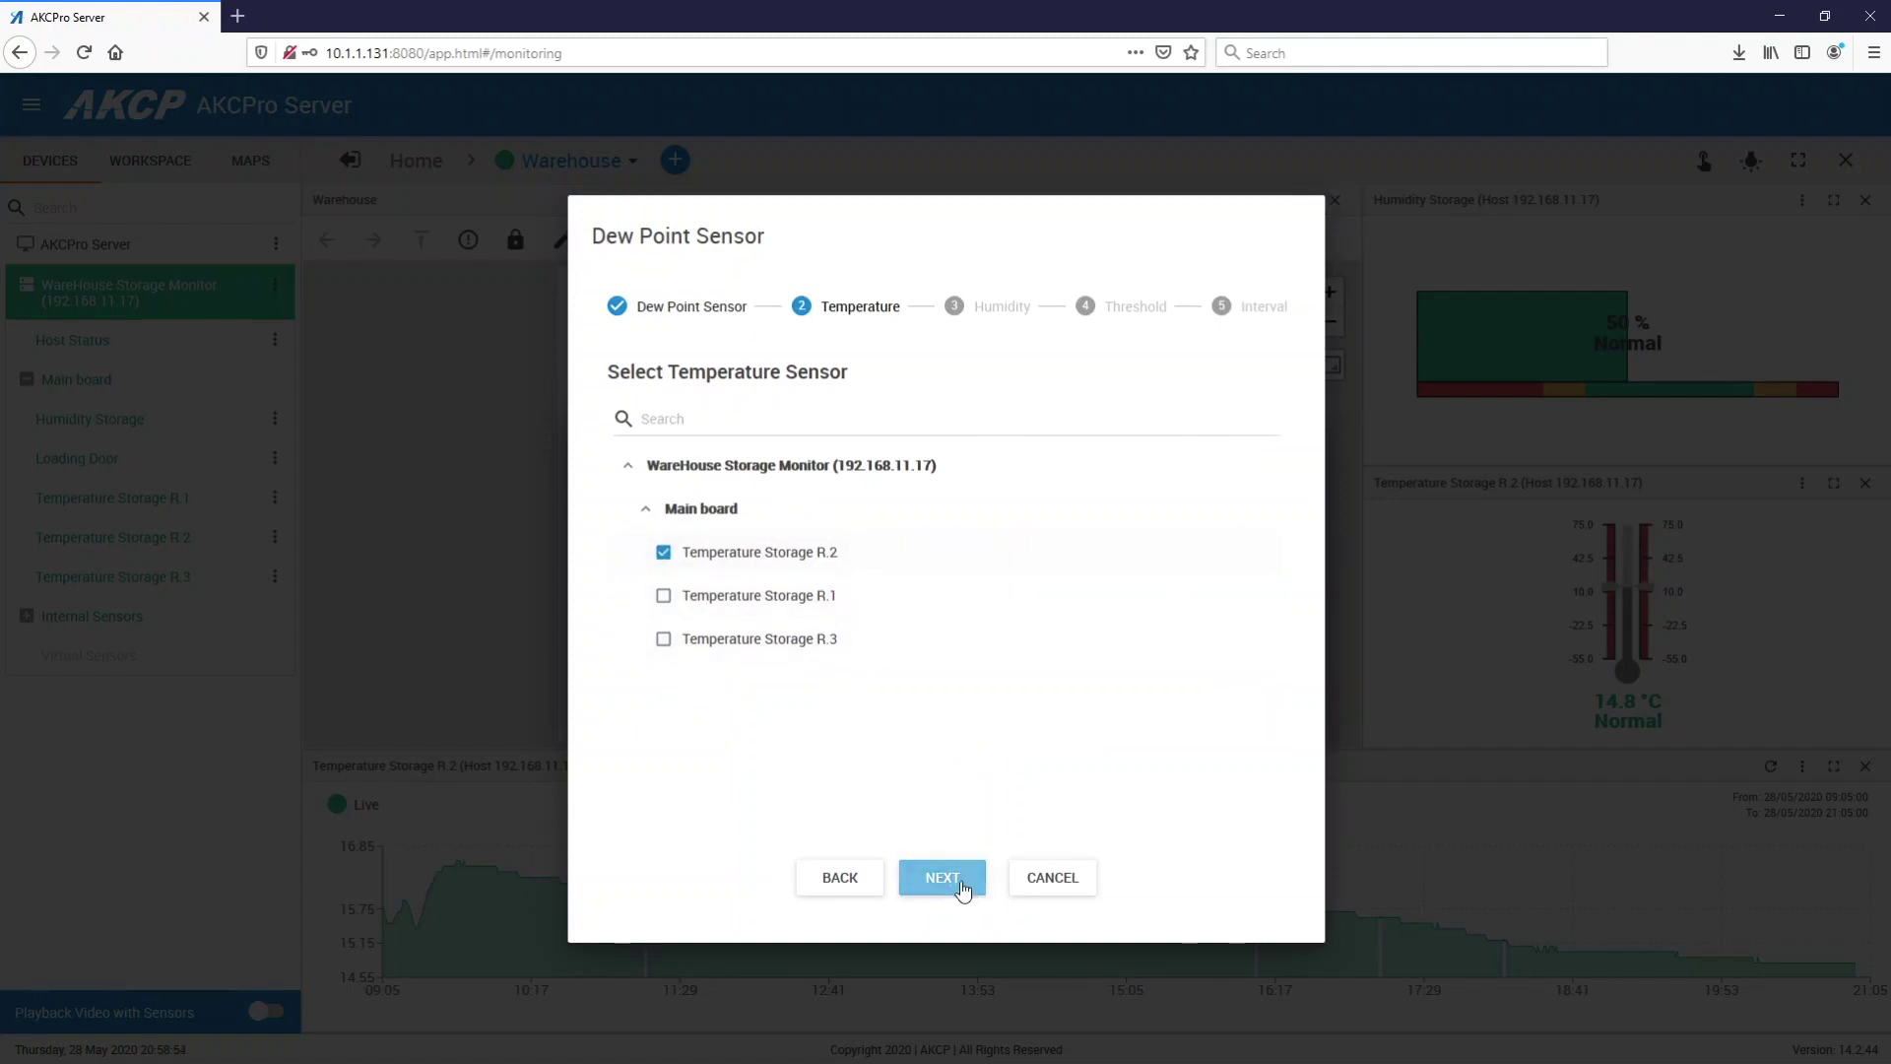
left_click(962, 887)
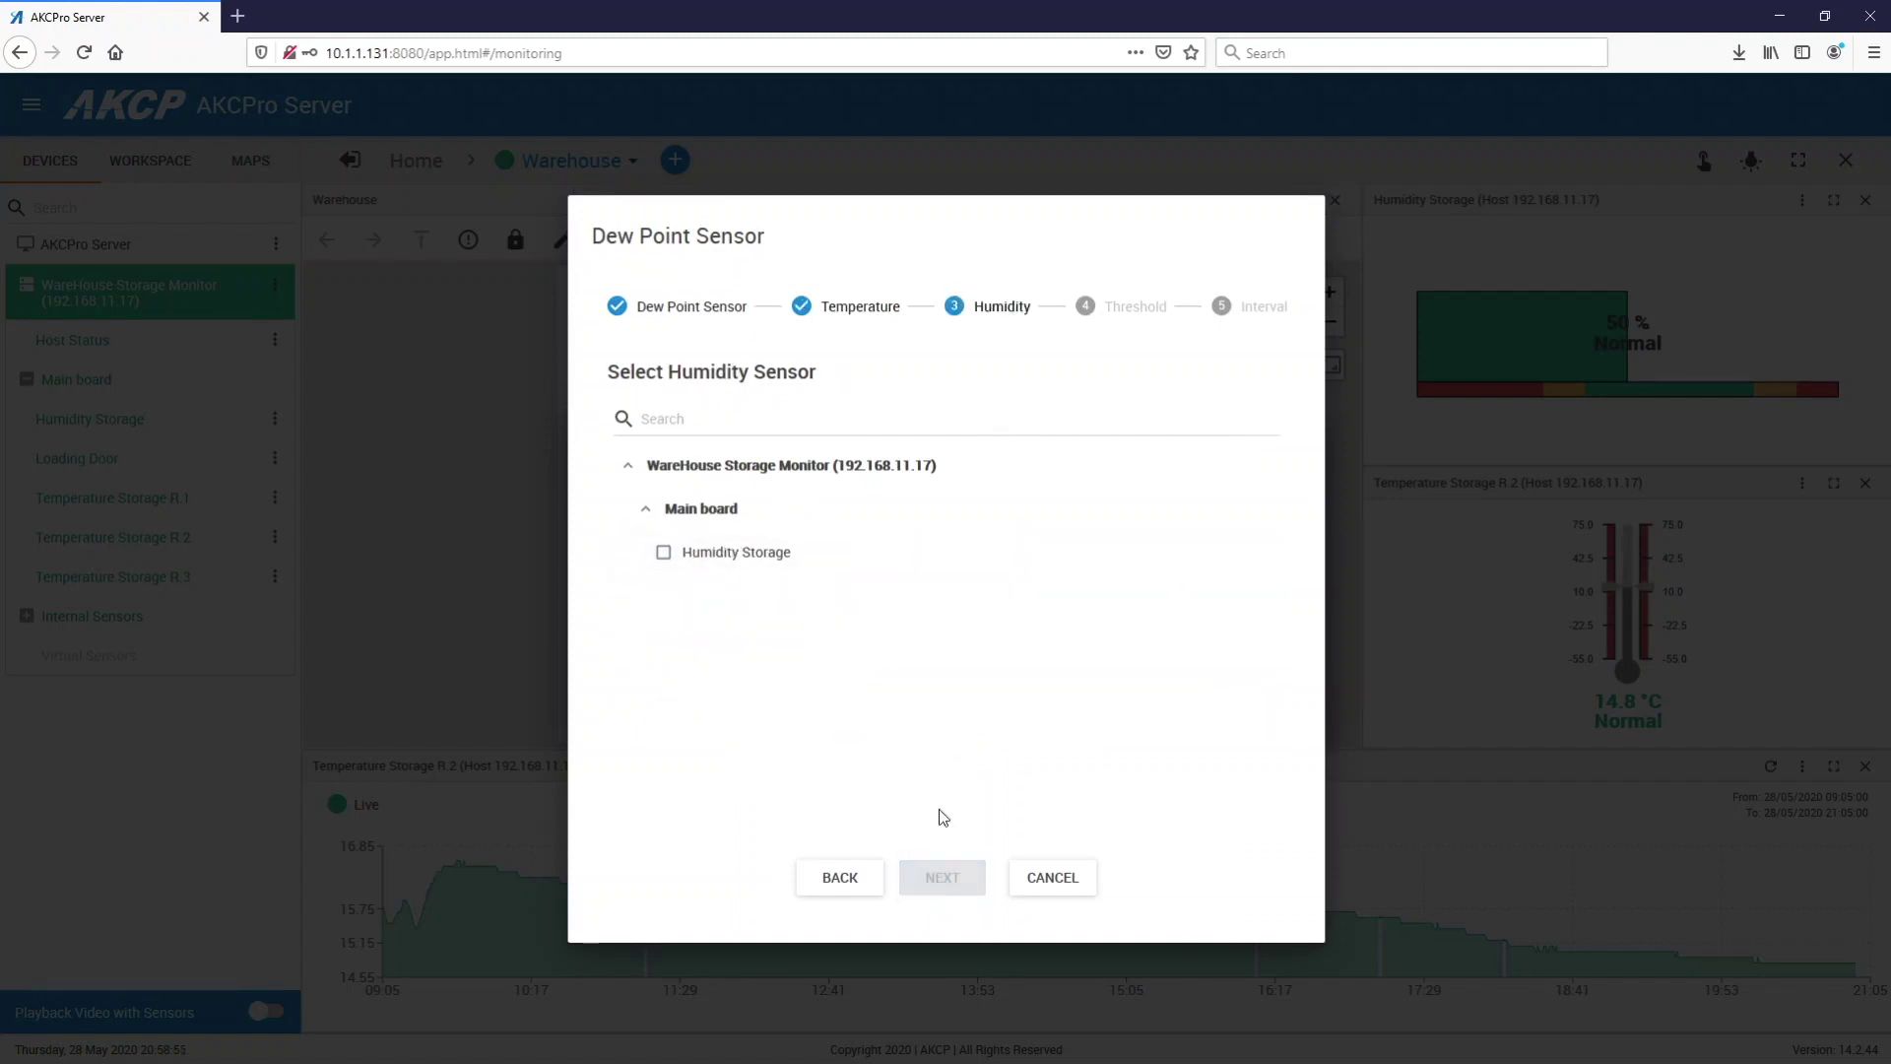
left_click(739, 553)
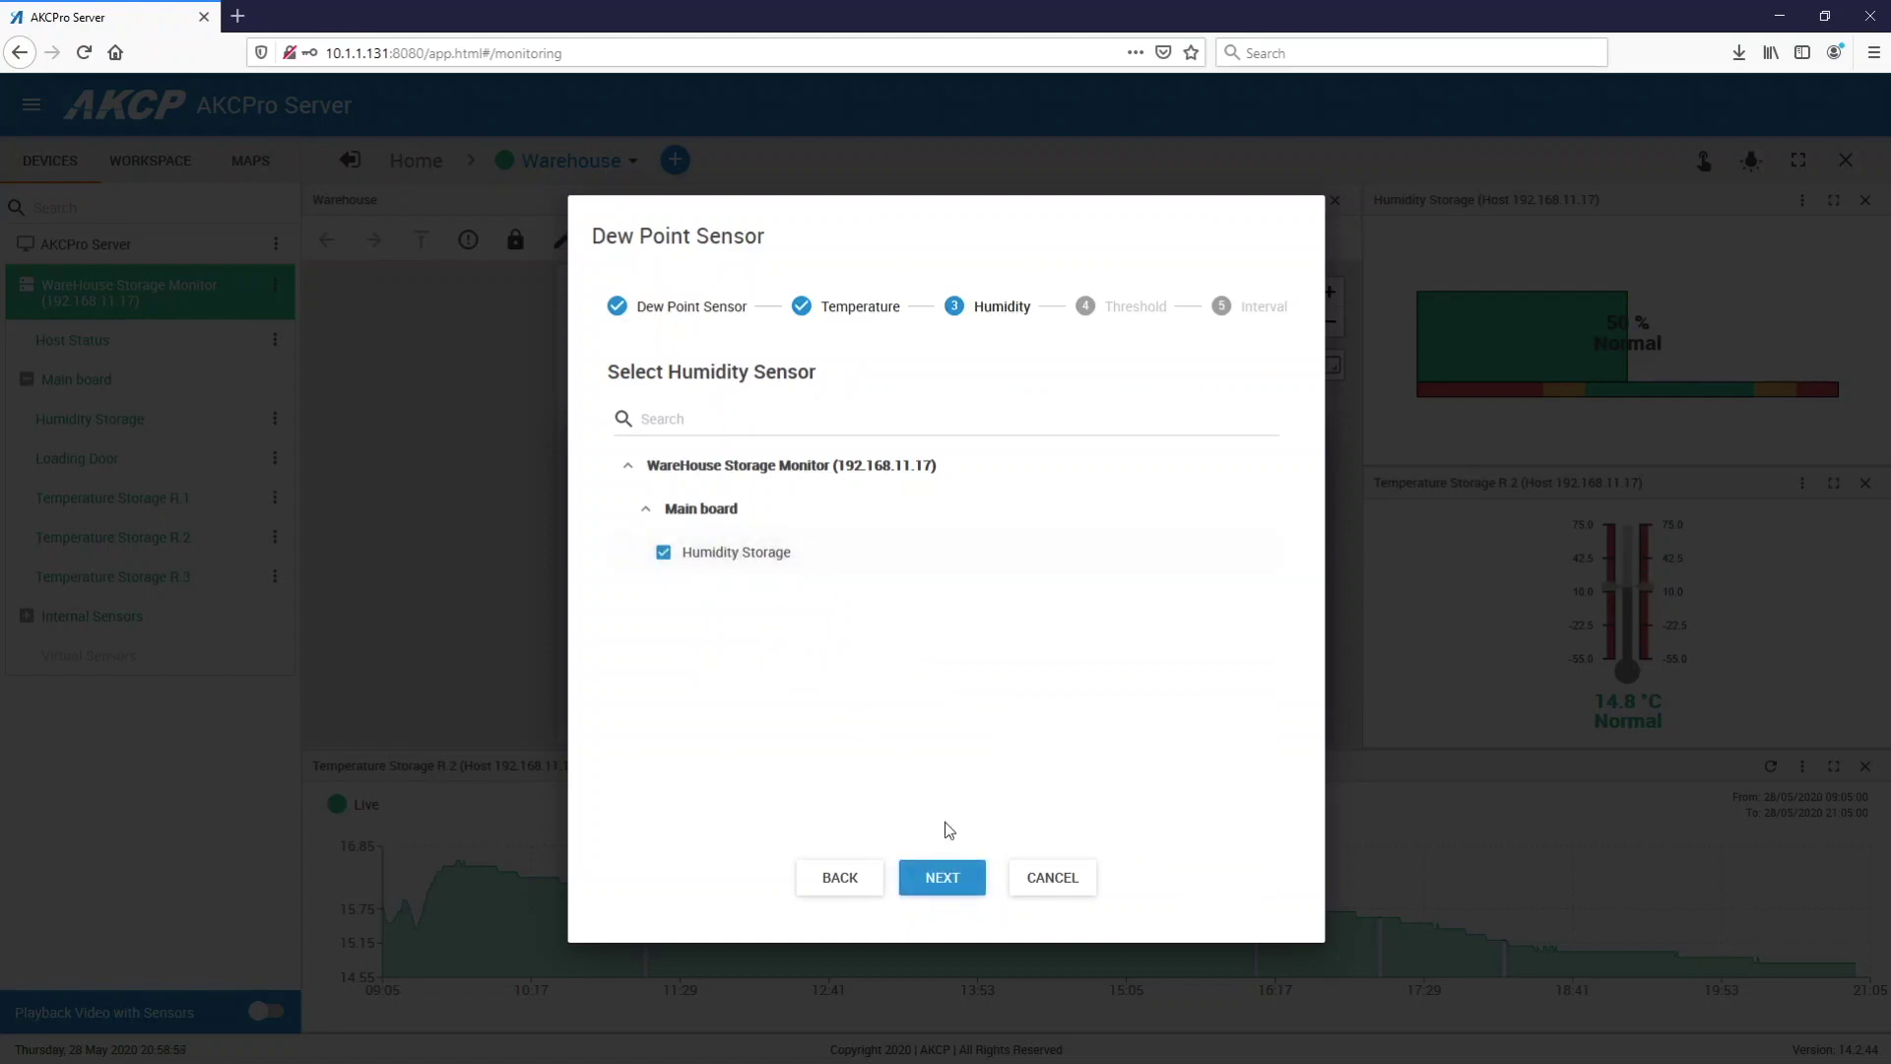
left_click(948, 883)
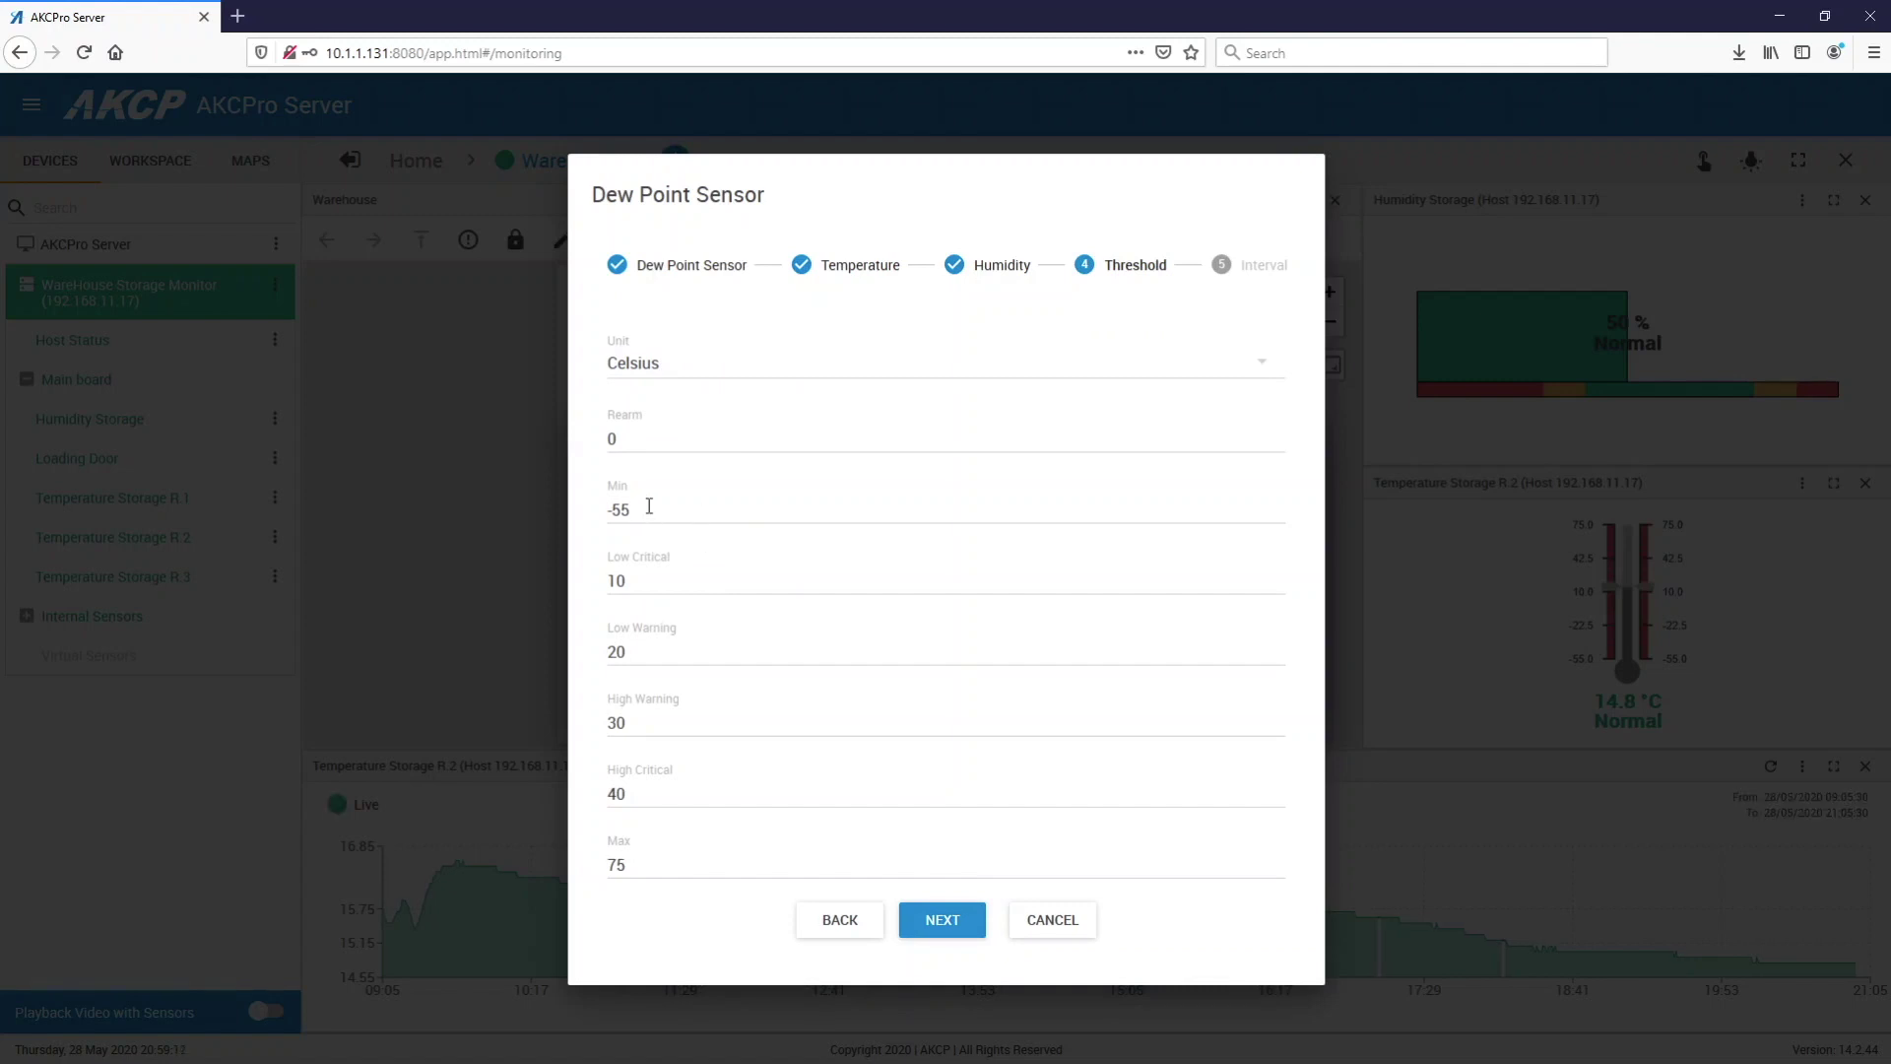
Step: Set the lower thresholds: Min -10, Low Critical 0, Low Warning 2
left_click_drag(653, 506, 595, 504)
type("-10")
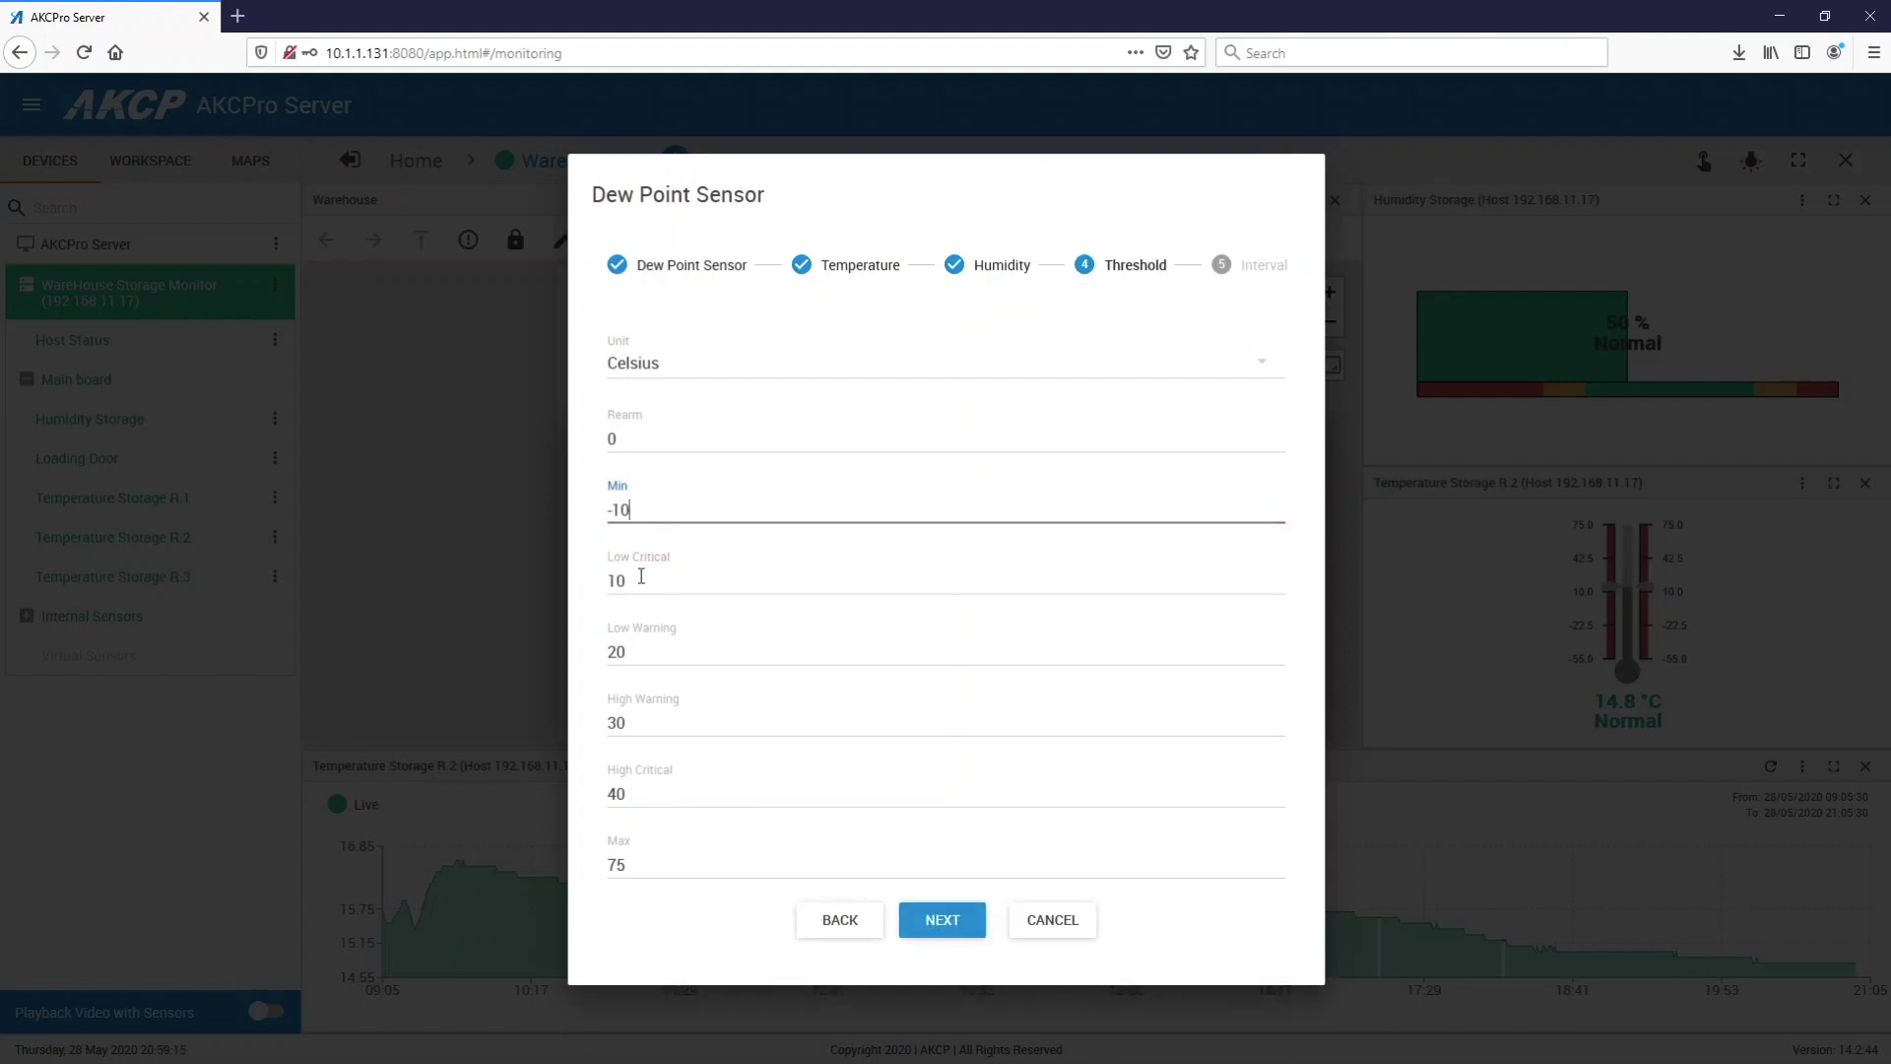
left_click_drag(638, 577, 586, 581)
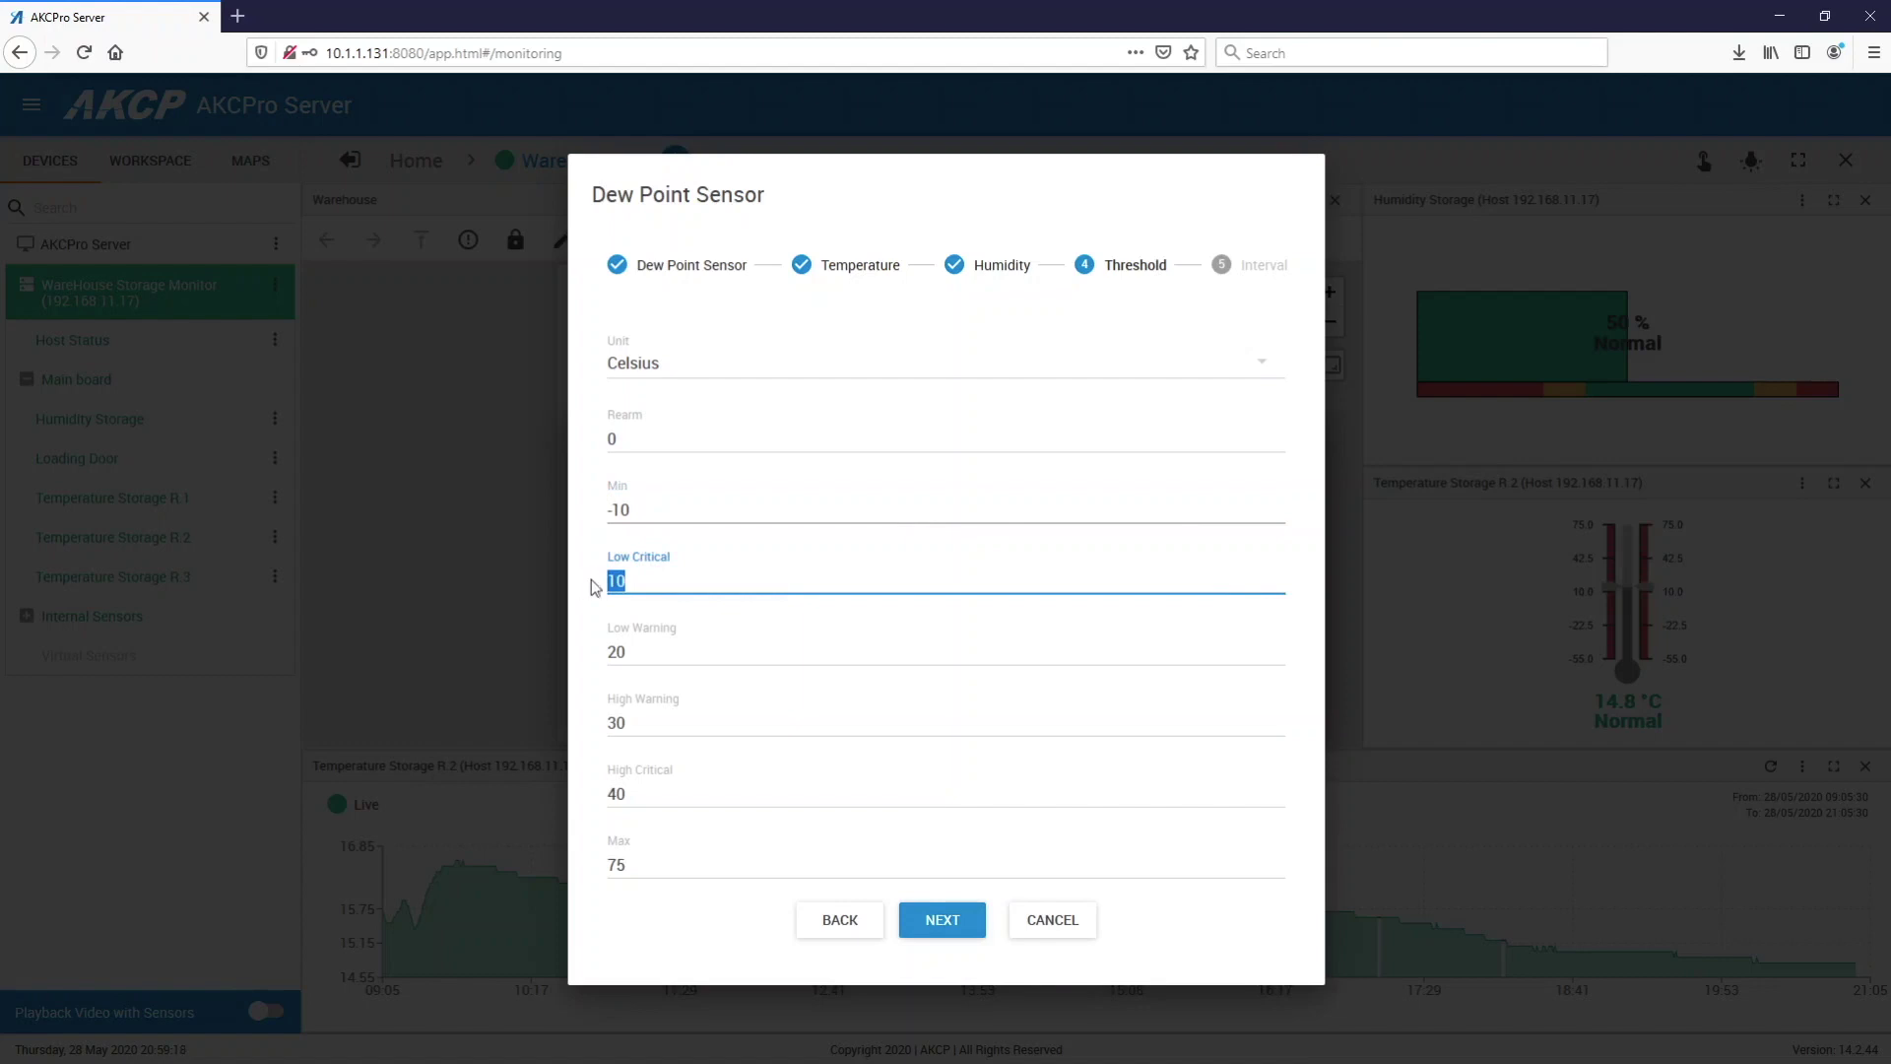
type("0")
left_click_drag(639, 651, 577, 648)
type("2")
Step: Set the upper thresholds: High Warning 8, High Critical 12, Max 20
left_click_drag(639, 722, 571, 726)
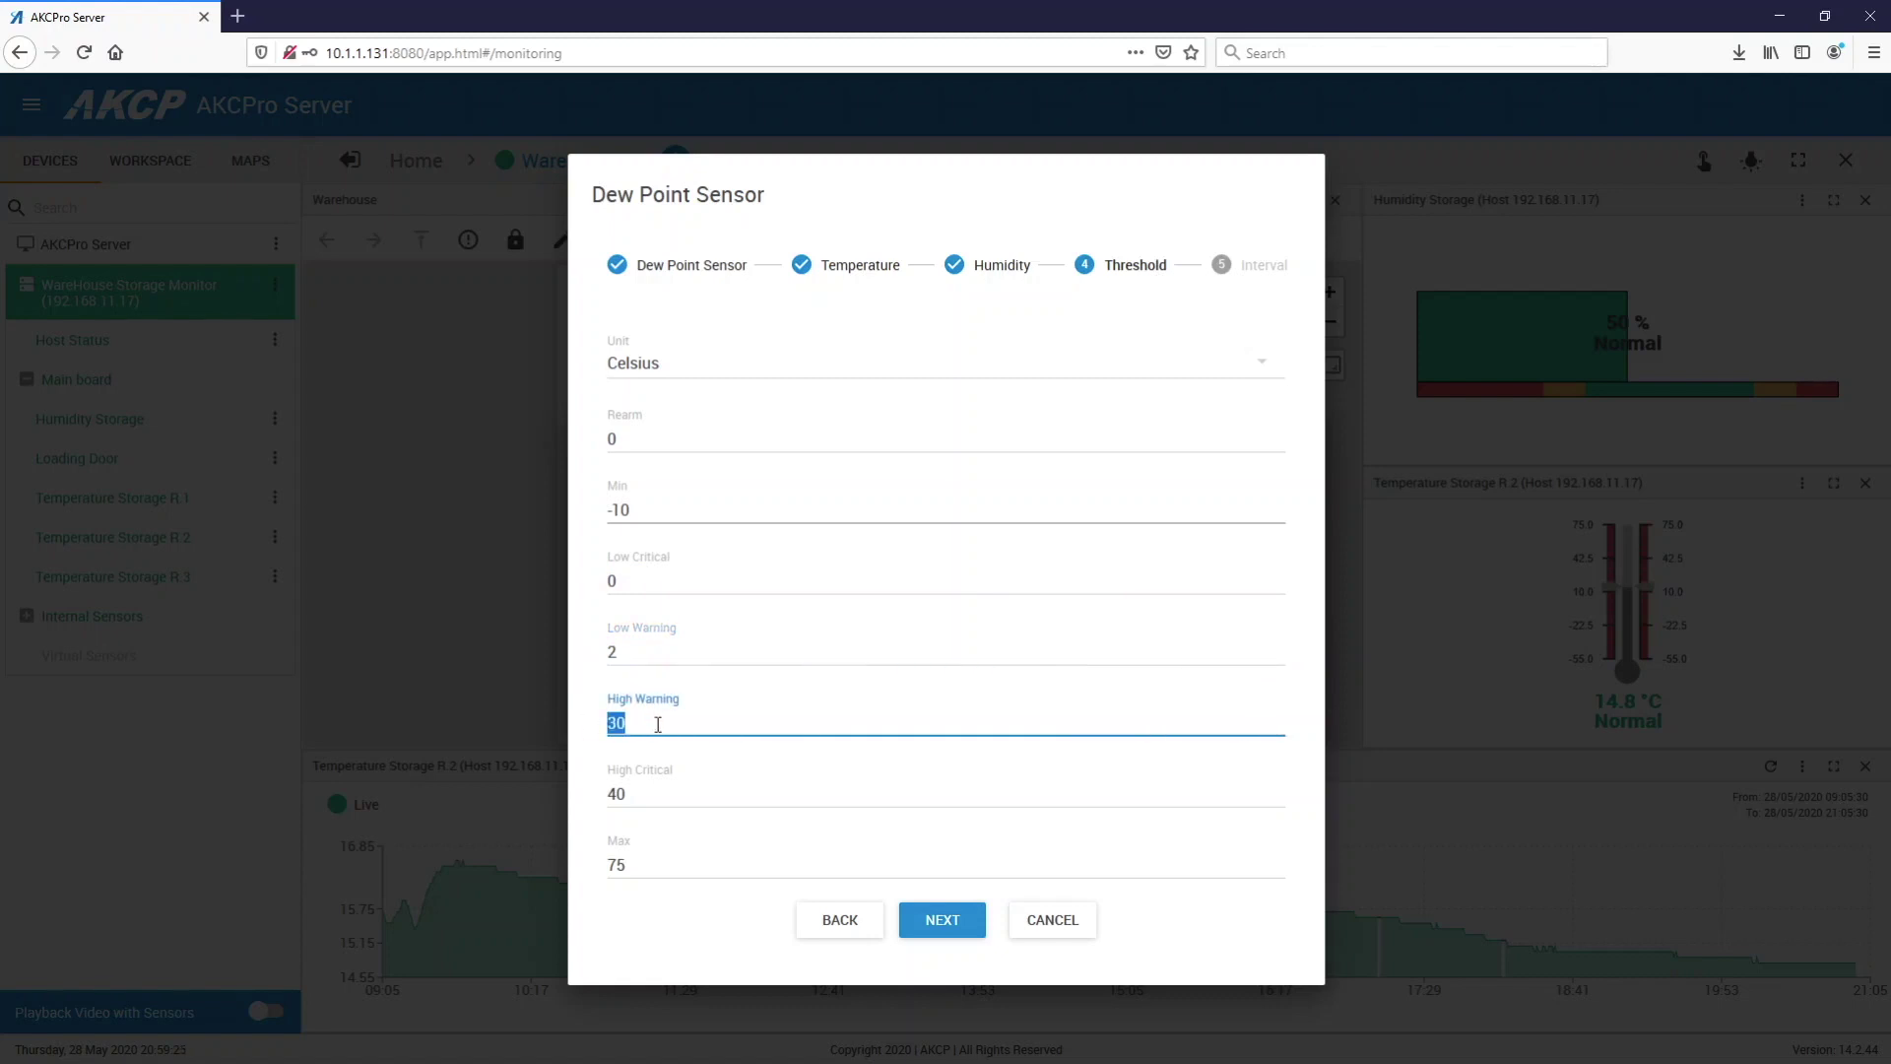
type("8")
left_click_drag(642, 793, 591, 793)
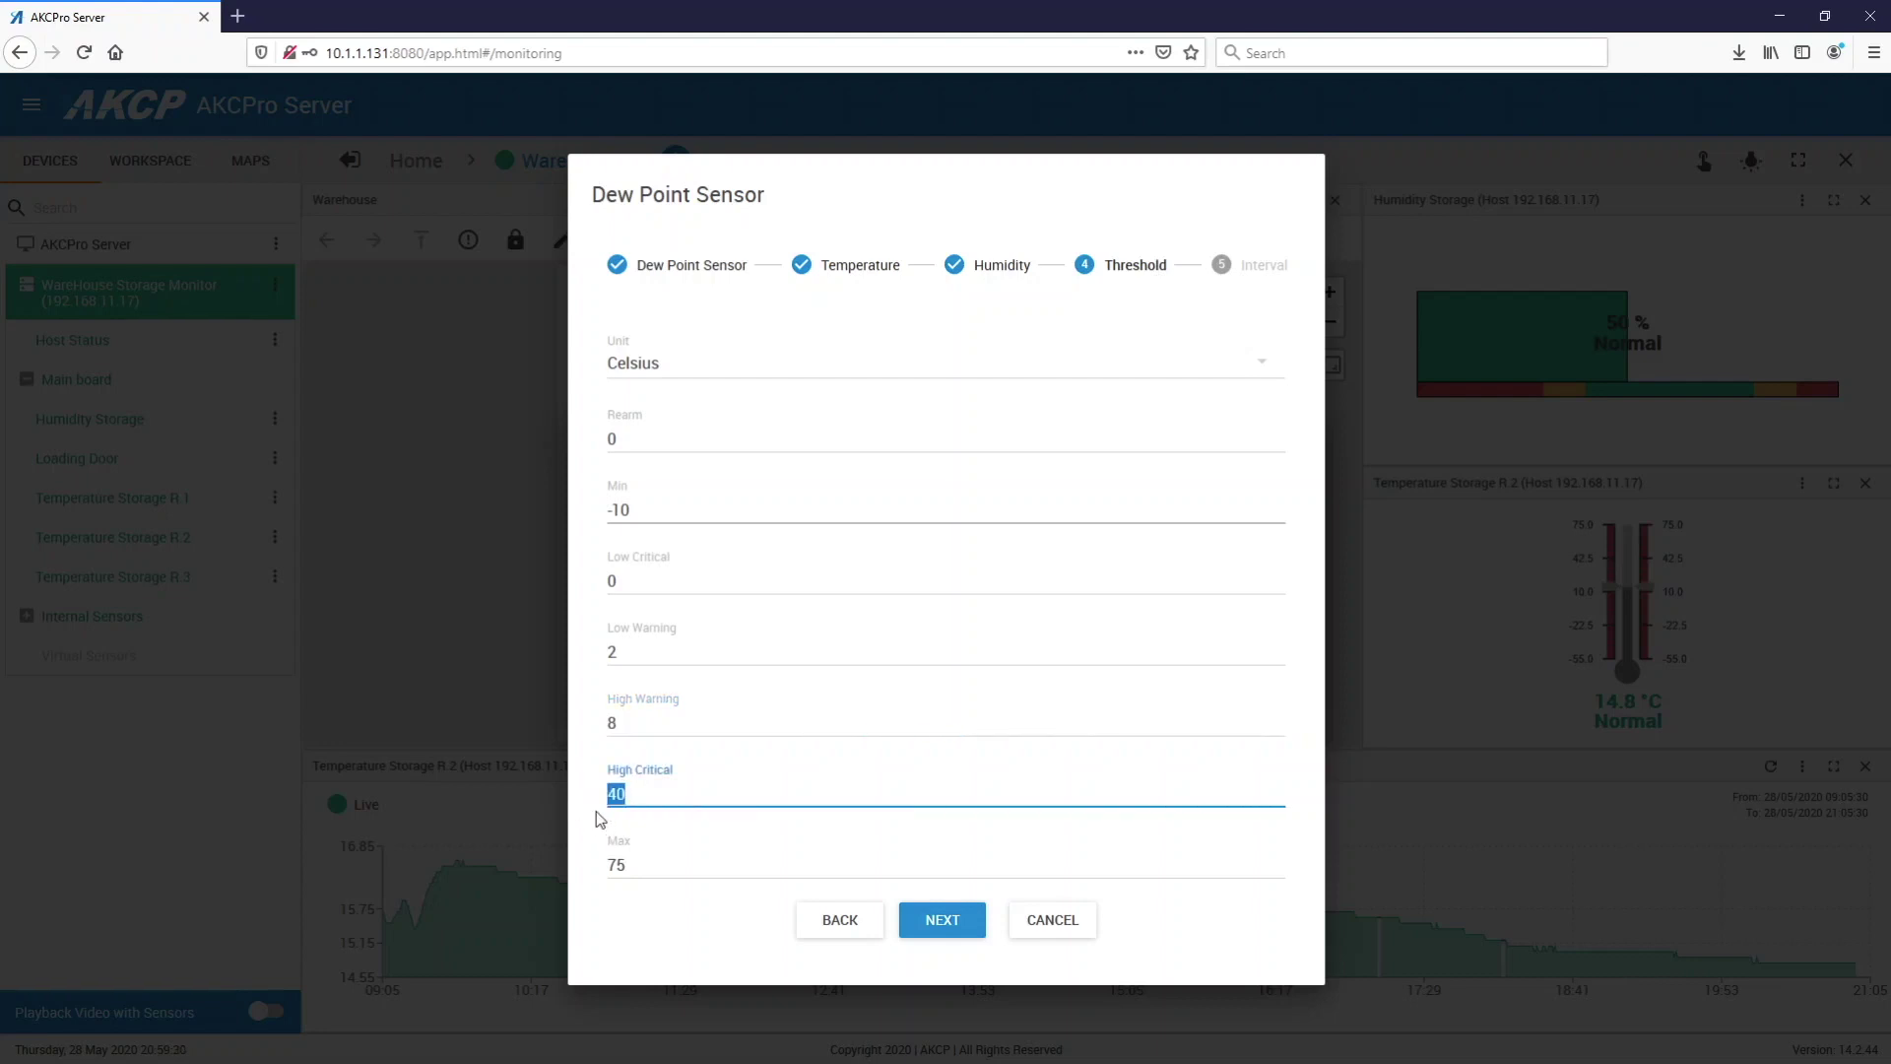
type("12")
left_click_drag(645, 860, 574, 864)
type("20")
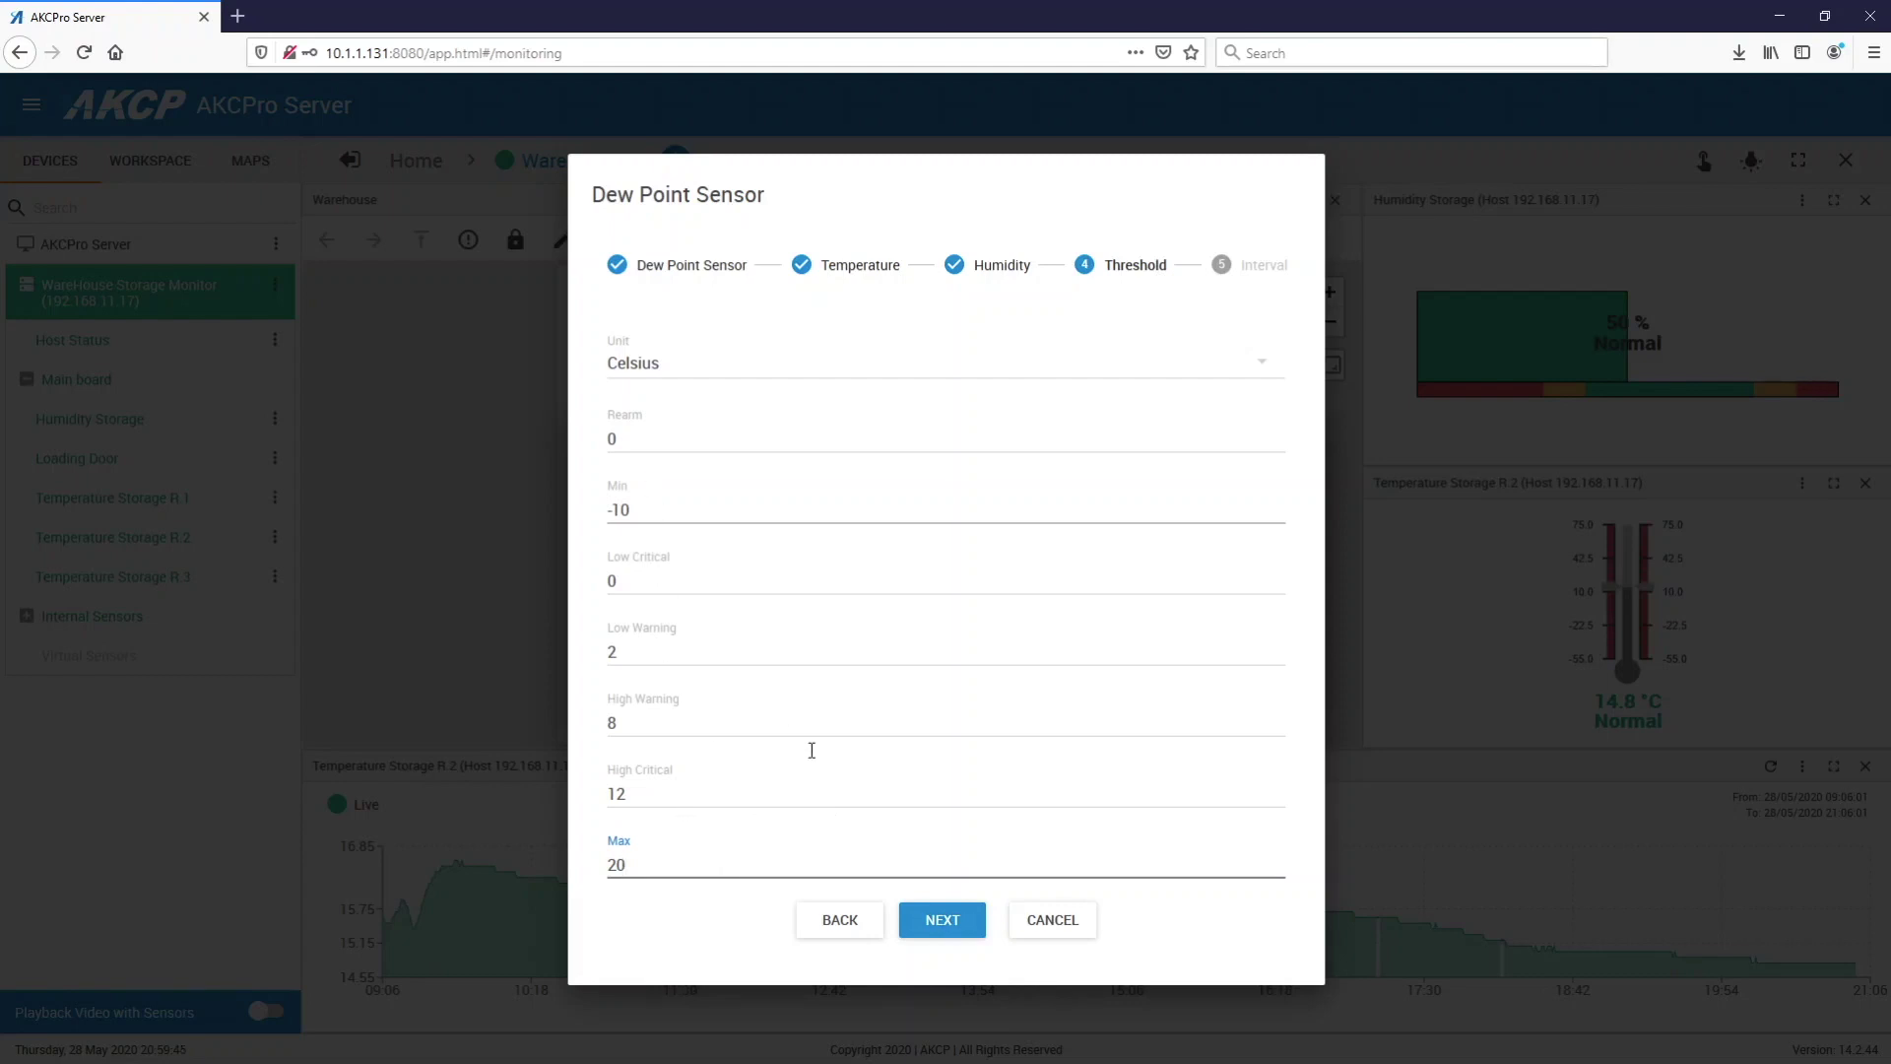
left_click(961, 921)
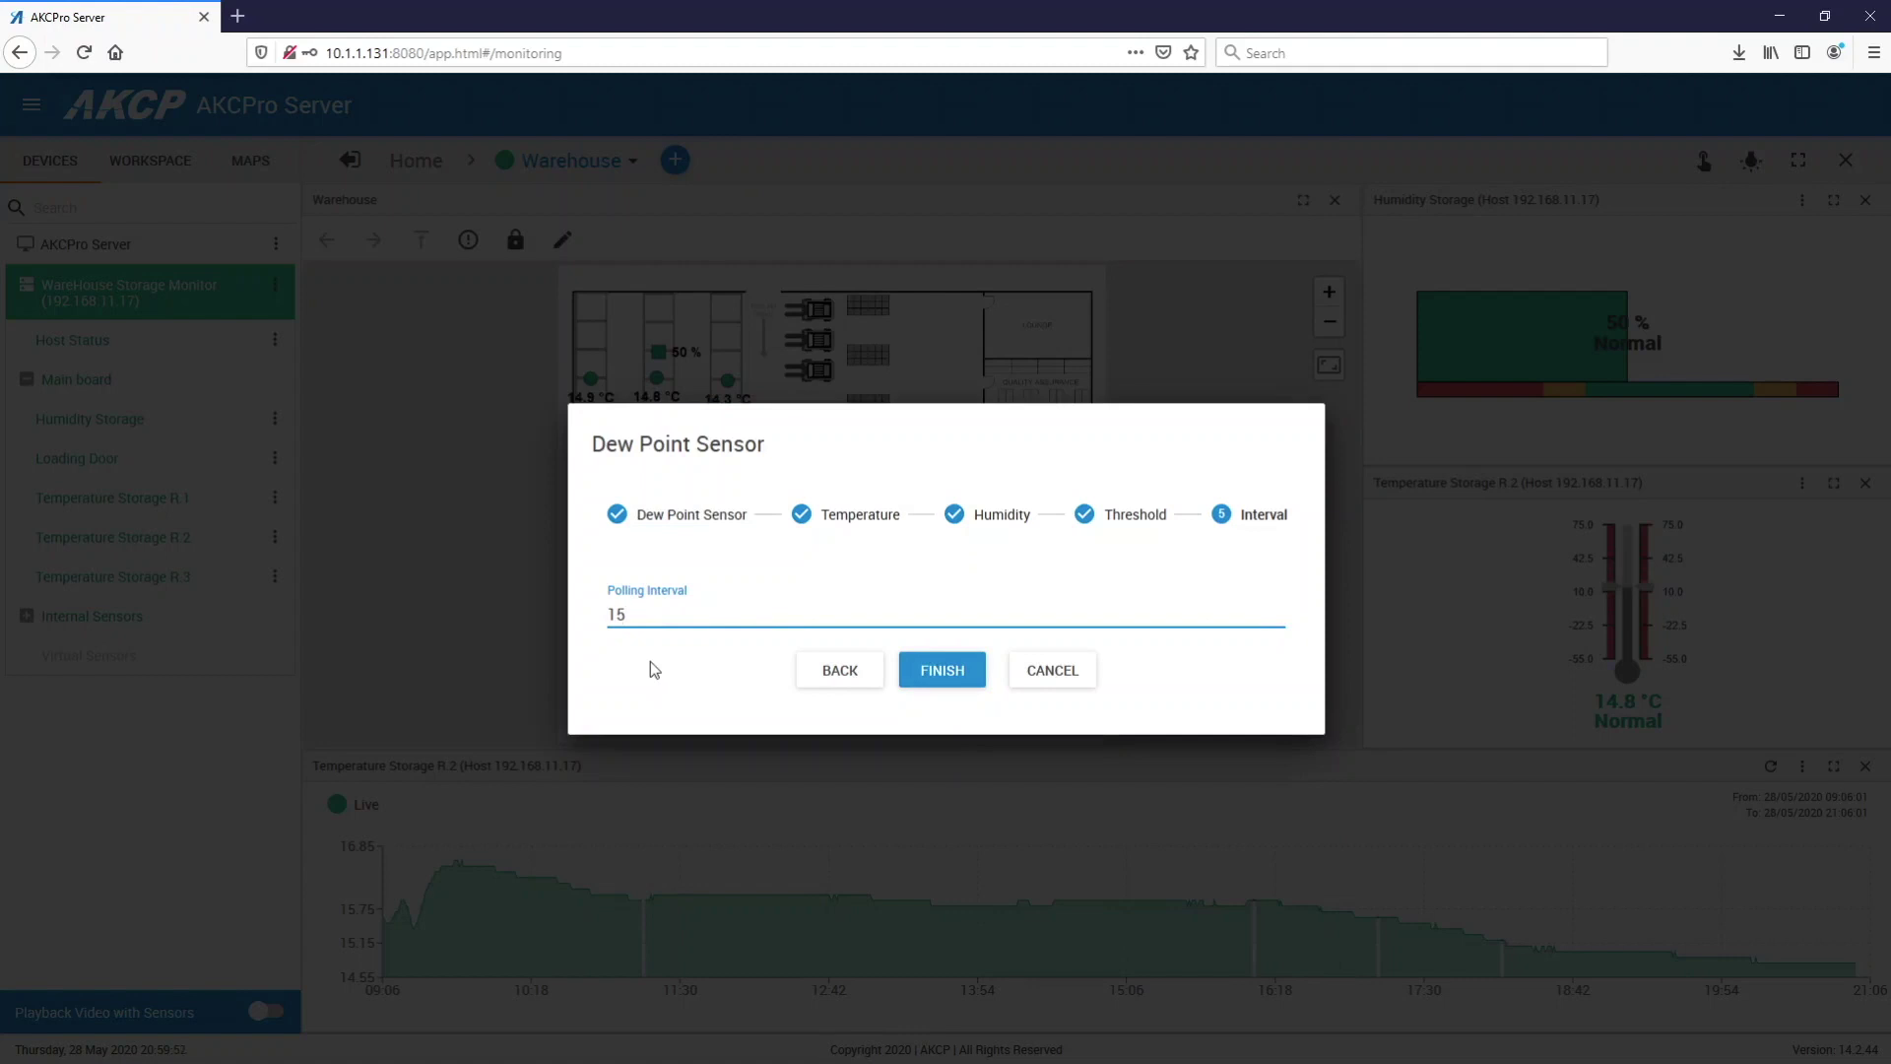
Step: Finish the wizard with the polling interval left at 15
left_click(954, 676)
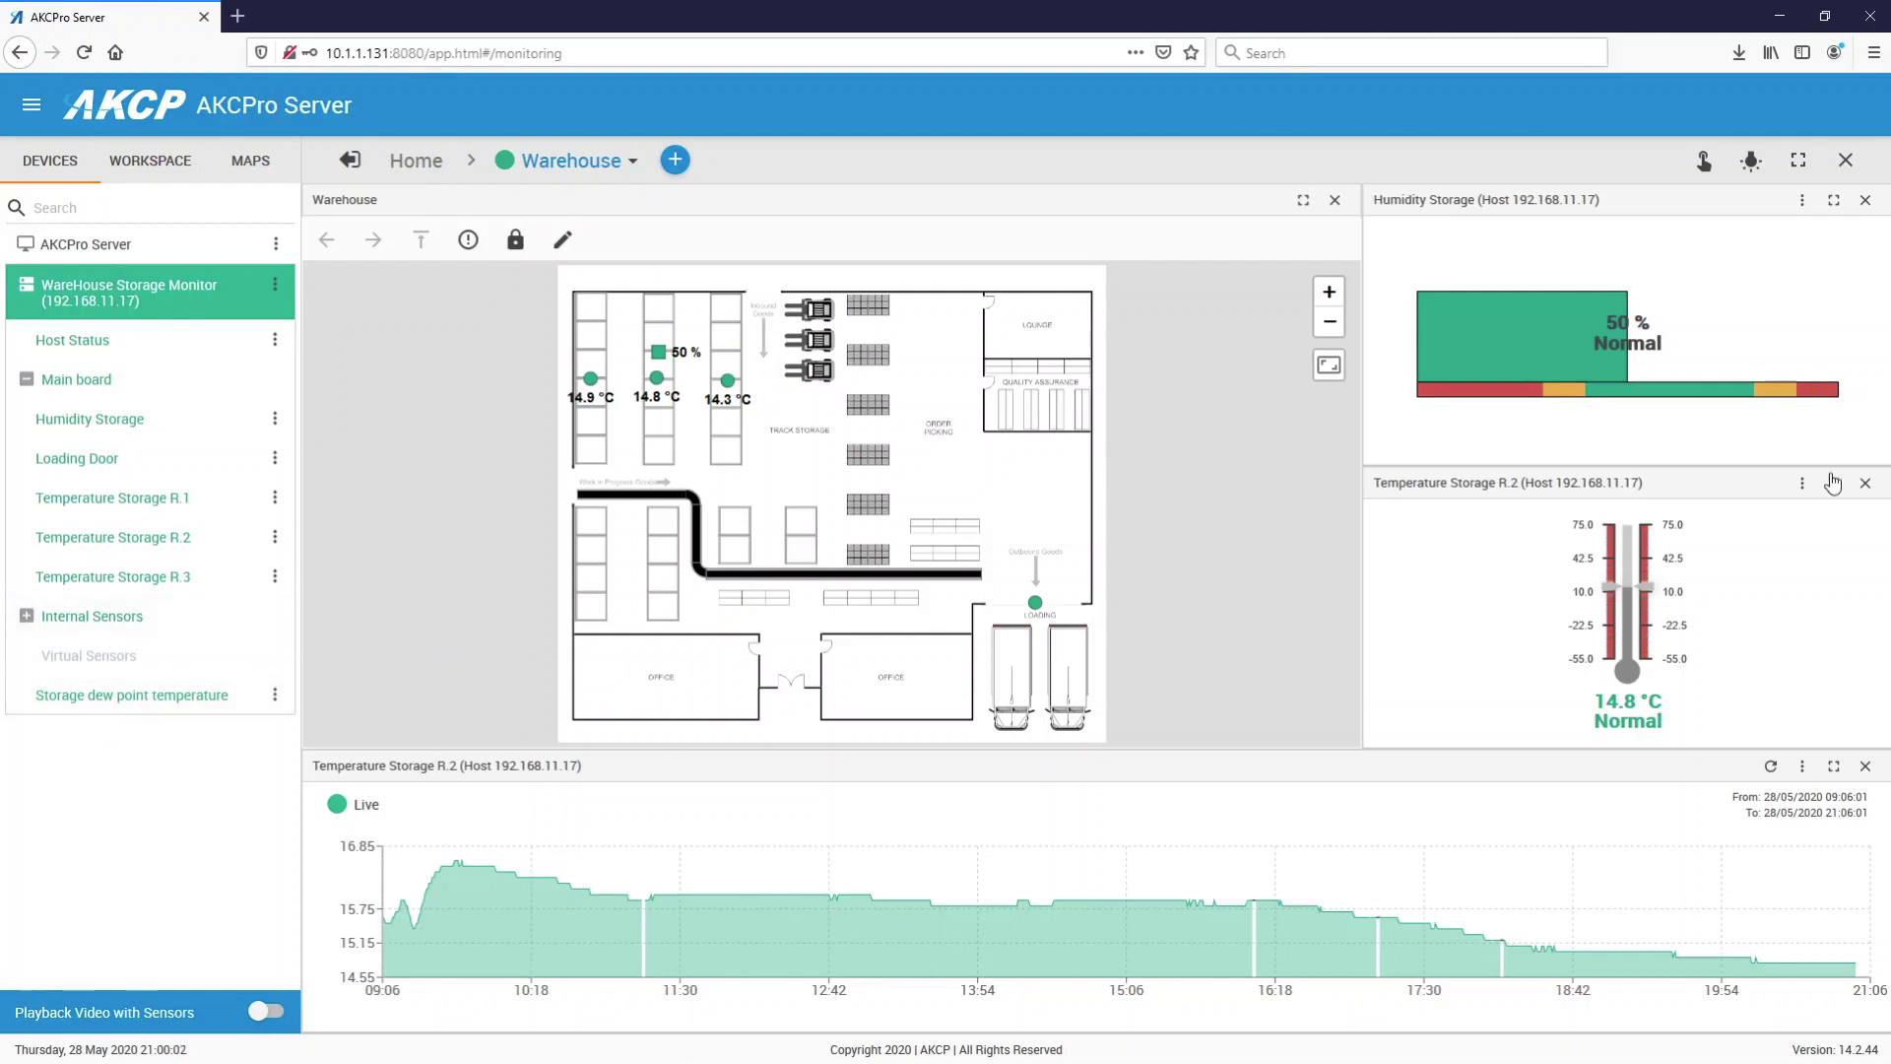
left_click(1865, 483)
left_click_drag(106, 711, 1379, 656)
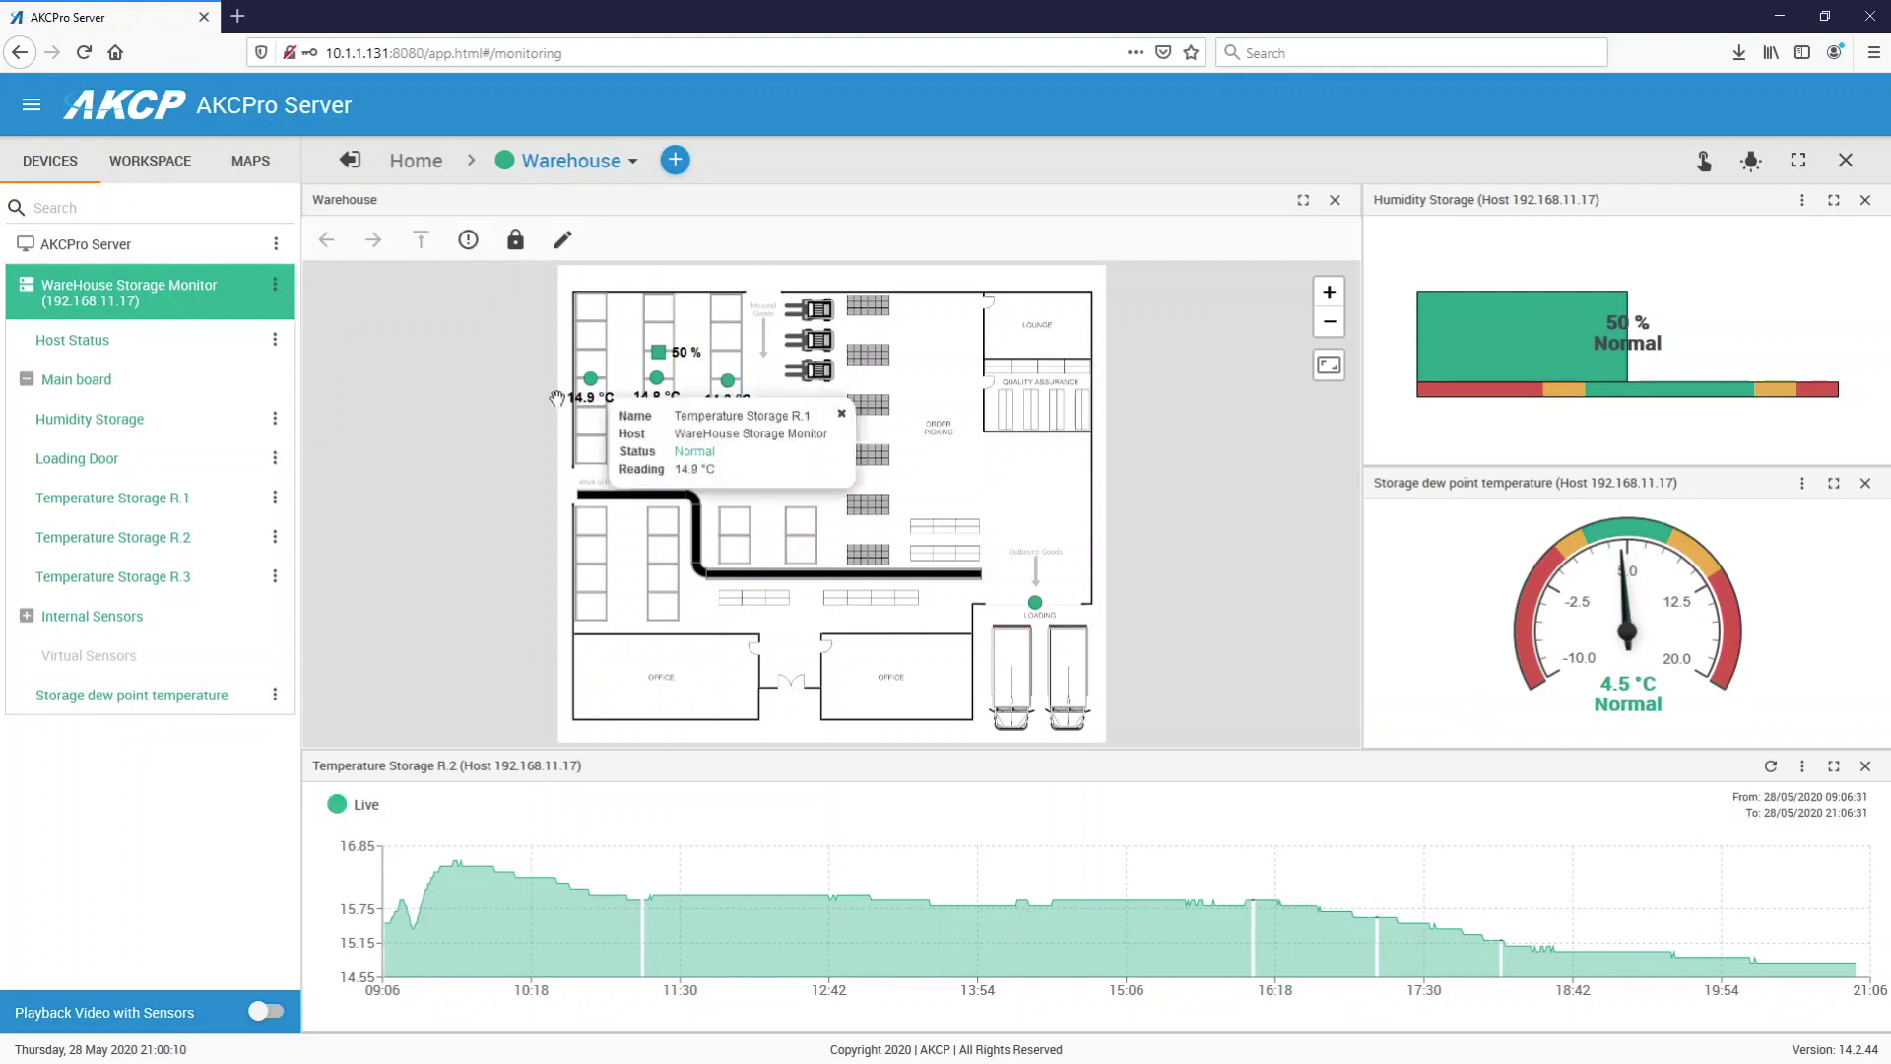
mouse_move(594, 386)
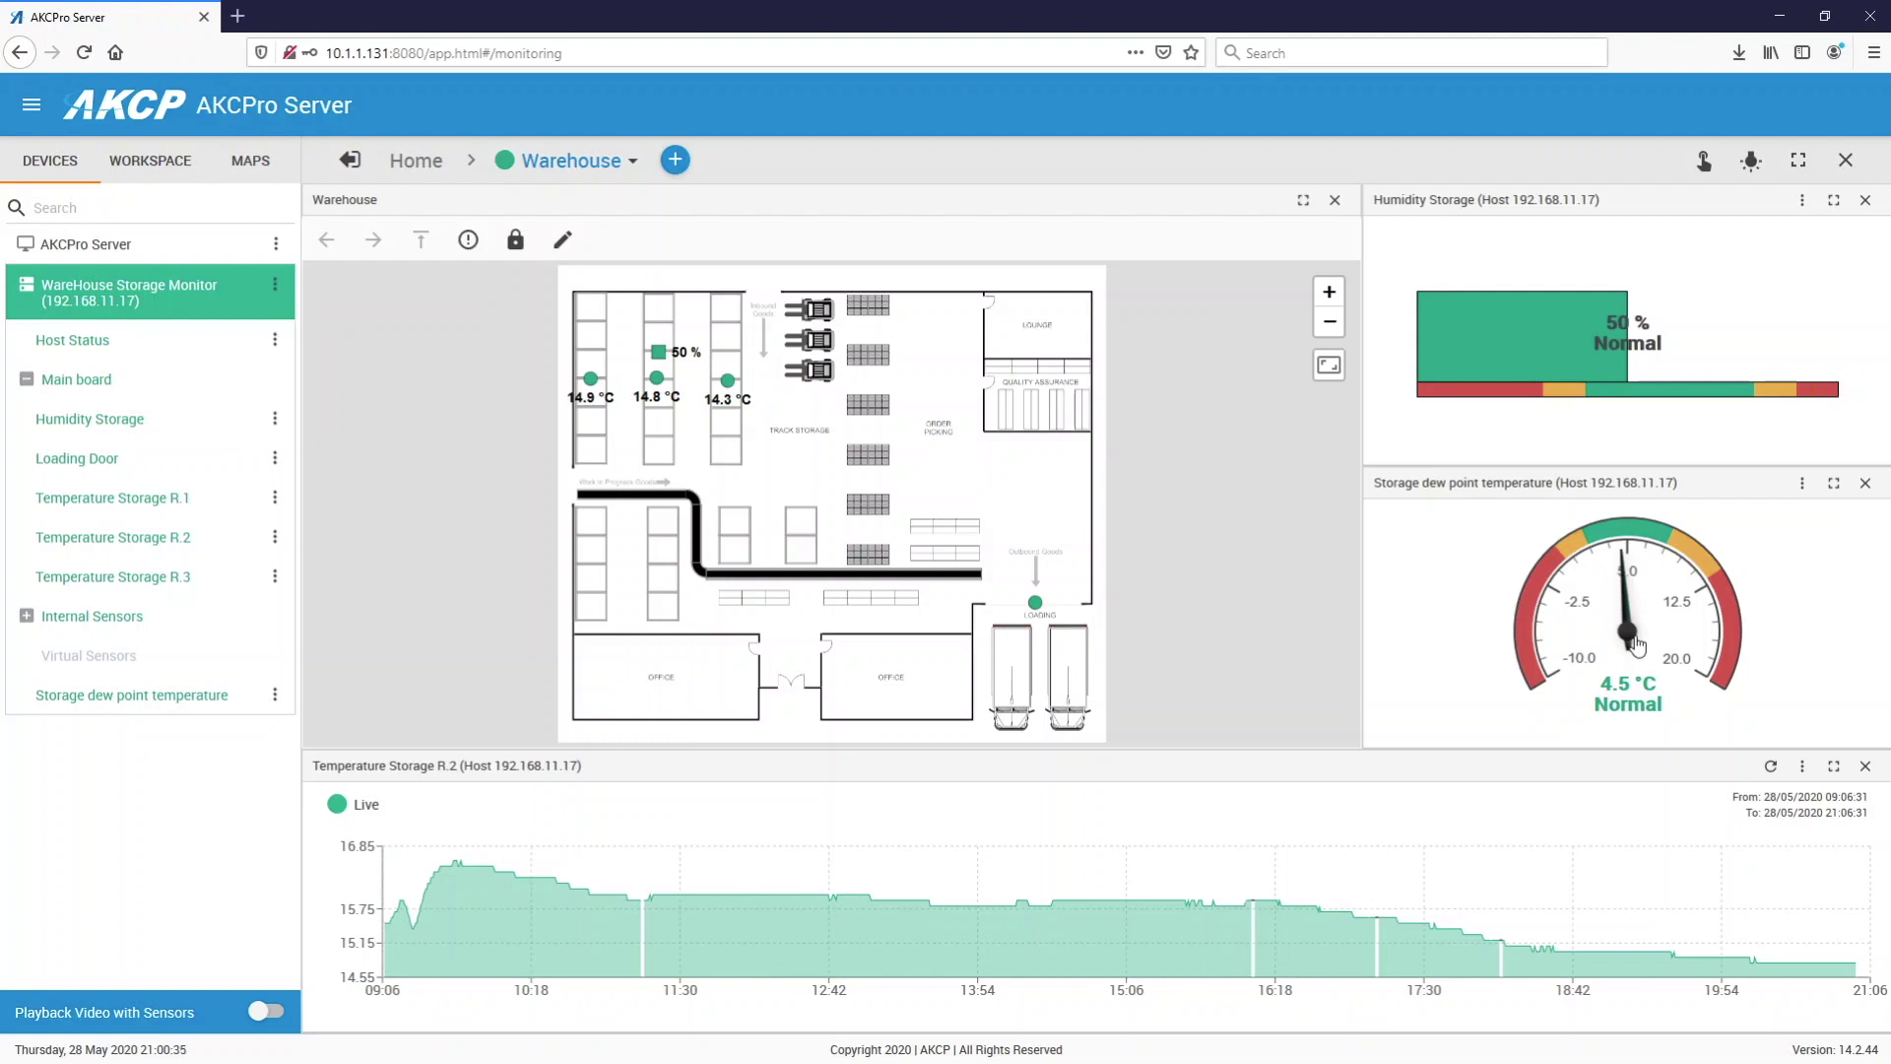
left_click(1865, 482)
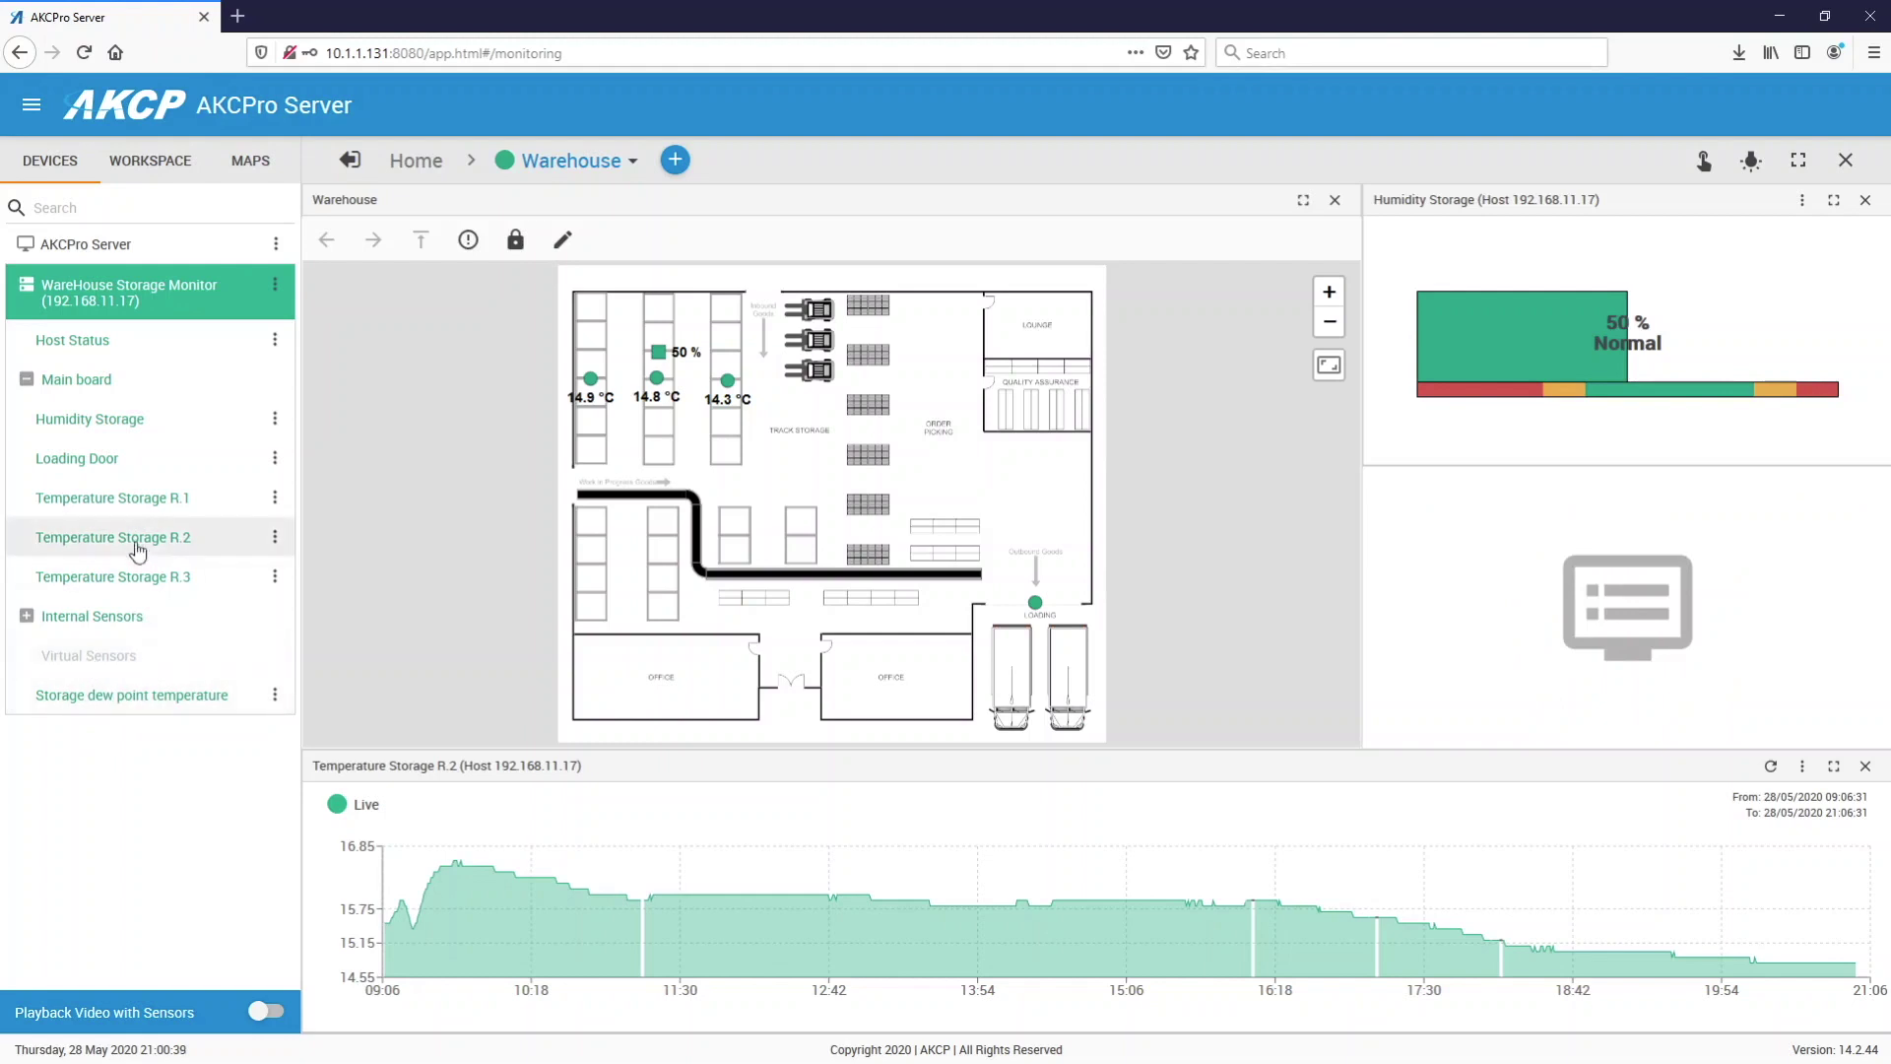
left_click_drag(138, 539, 1627, 539)
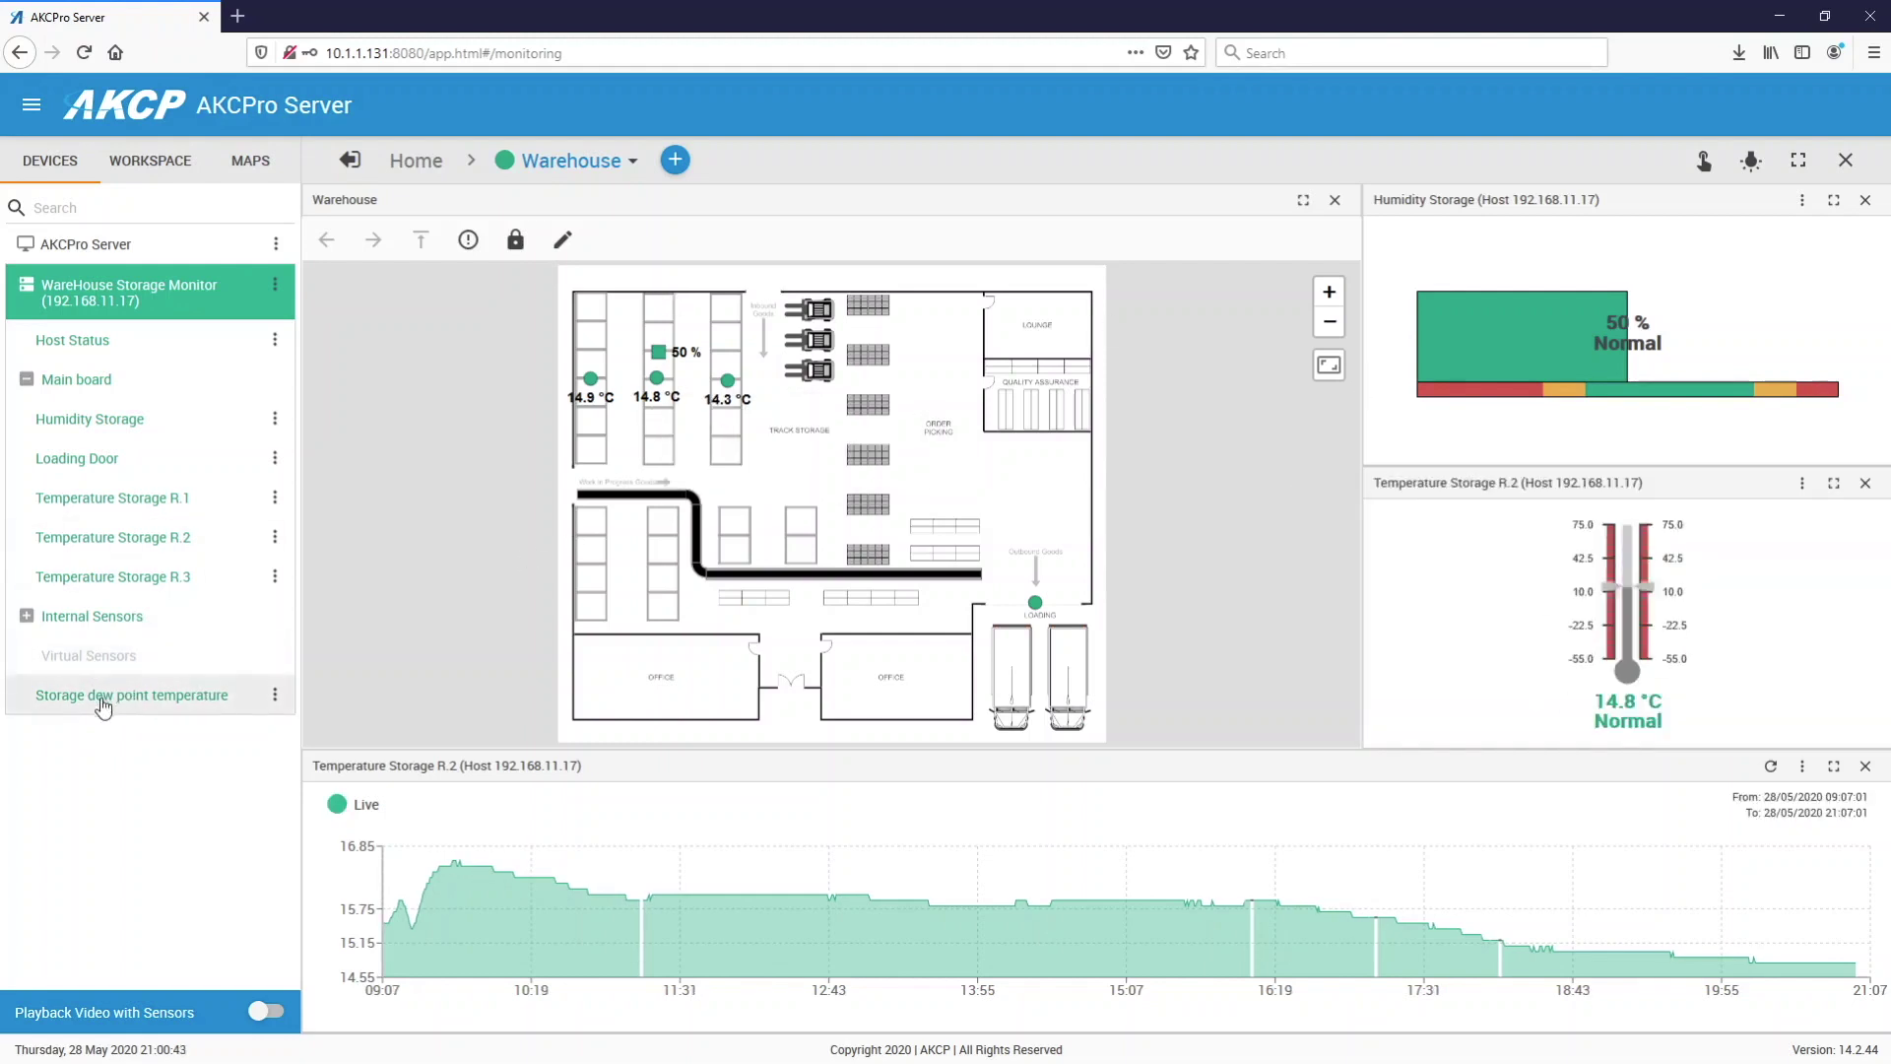
Step: Drop Storage dew point temperature on the Warehouse map and position its 4.5 °C marker below the left racks
left_click_drag(106, 701, 665, 453)
left_click(515, 240)
left_click_drag(671, 471, 656, 473)
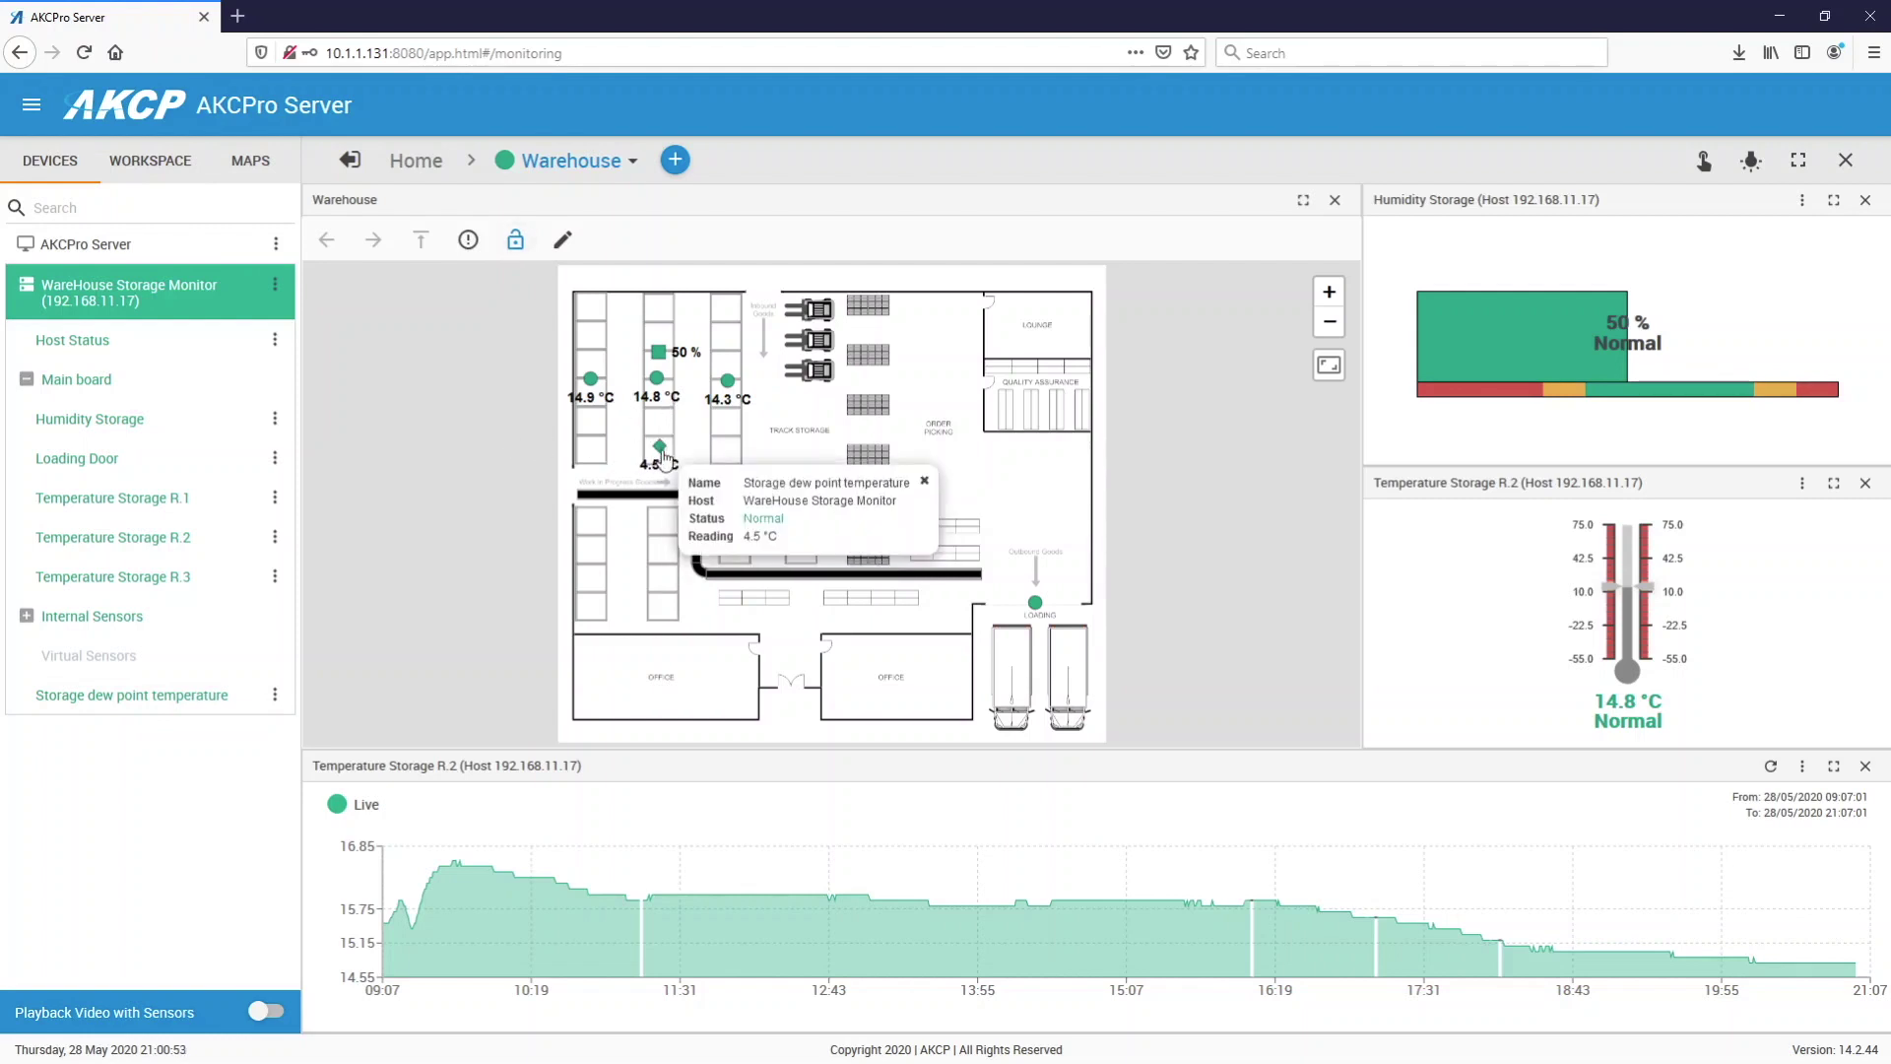
left_click(662, 449)
Step: Change the dew point marker to a small Diamond with $[VALUE] shown at the bottom
right_click(663, 454)
left_click(745, 527)
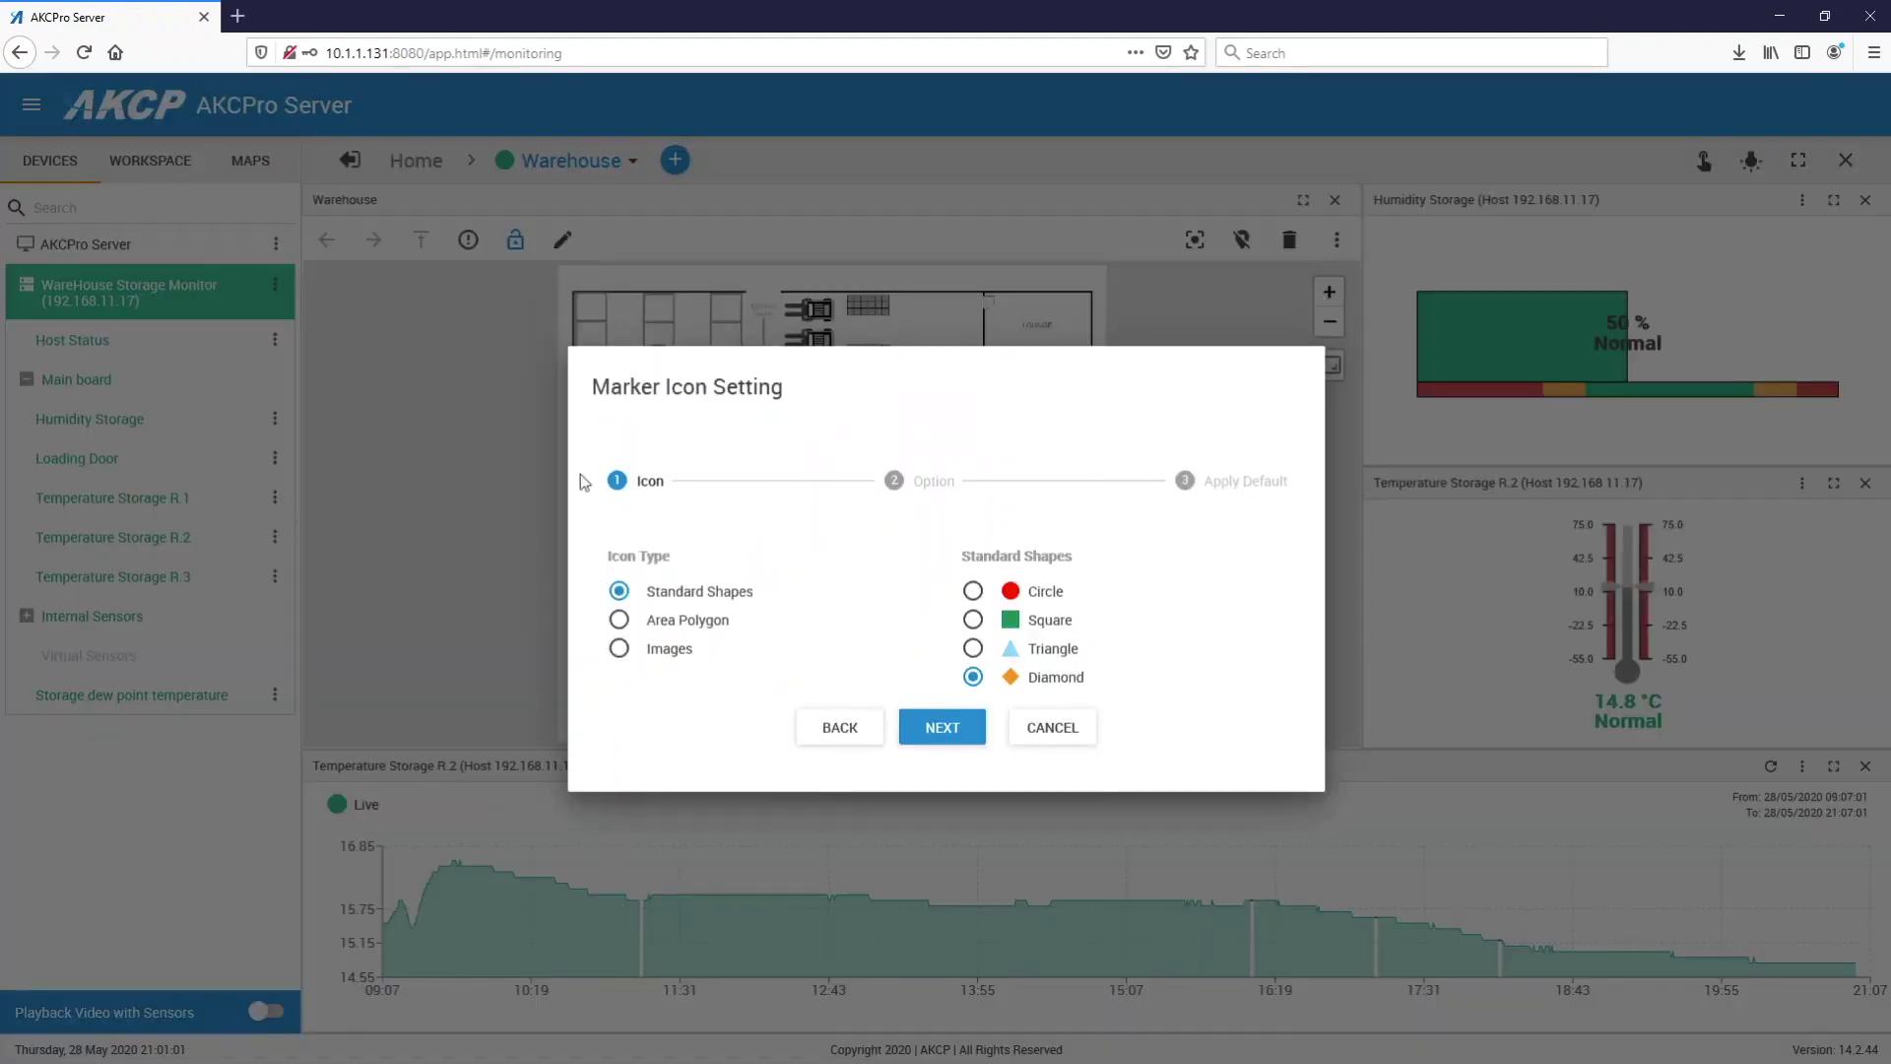
left_click(946, 731)
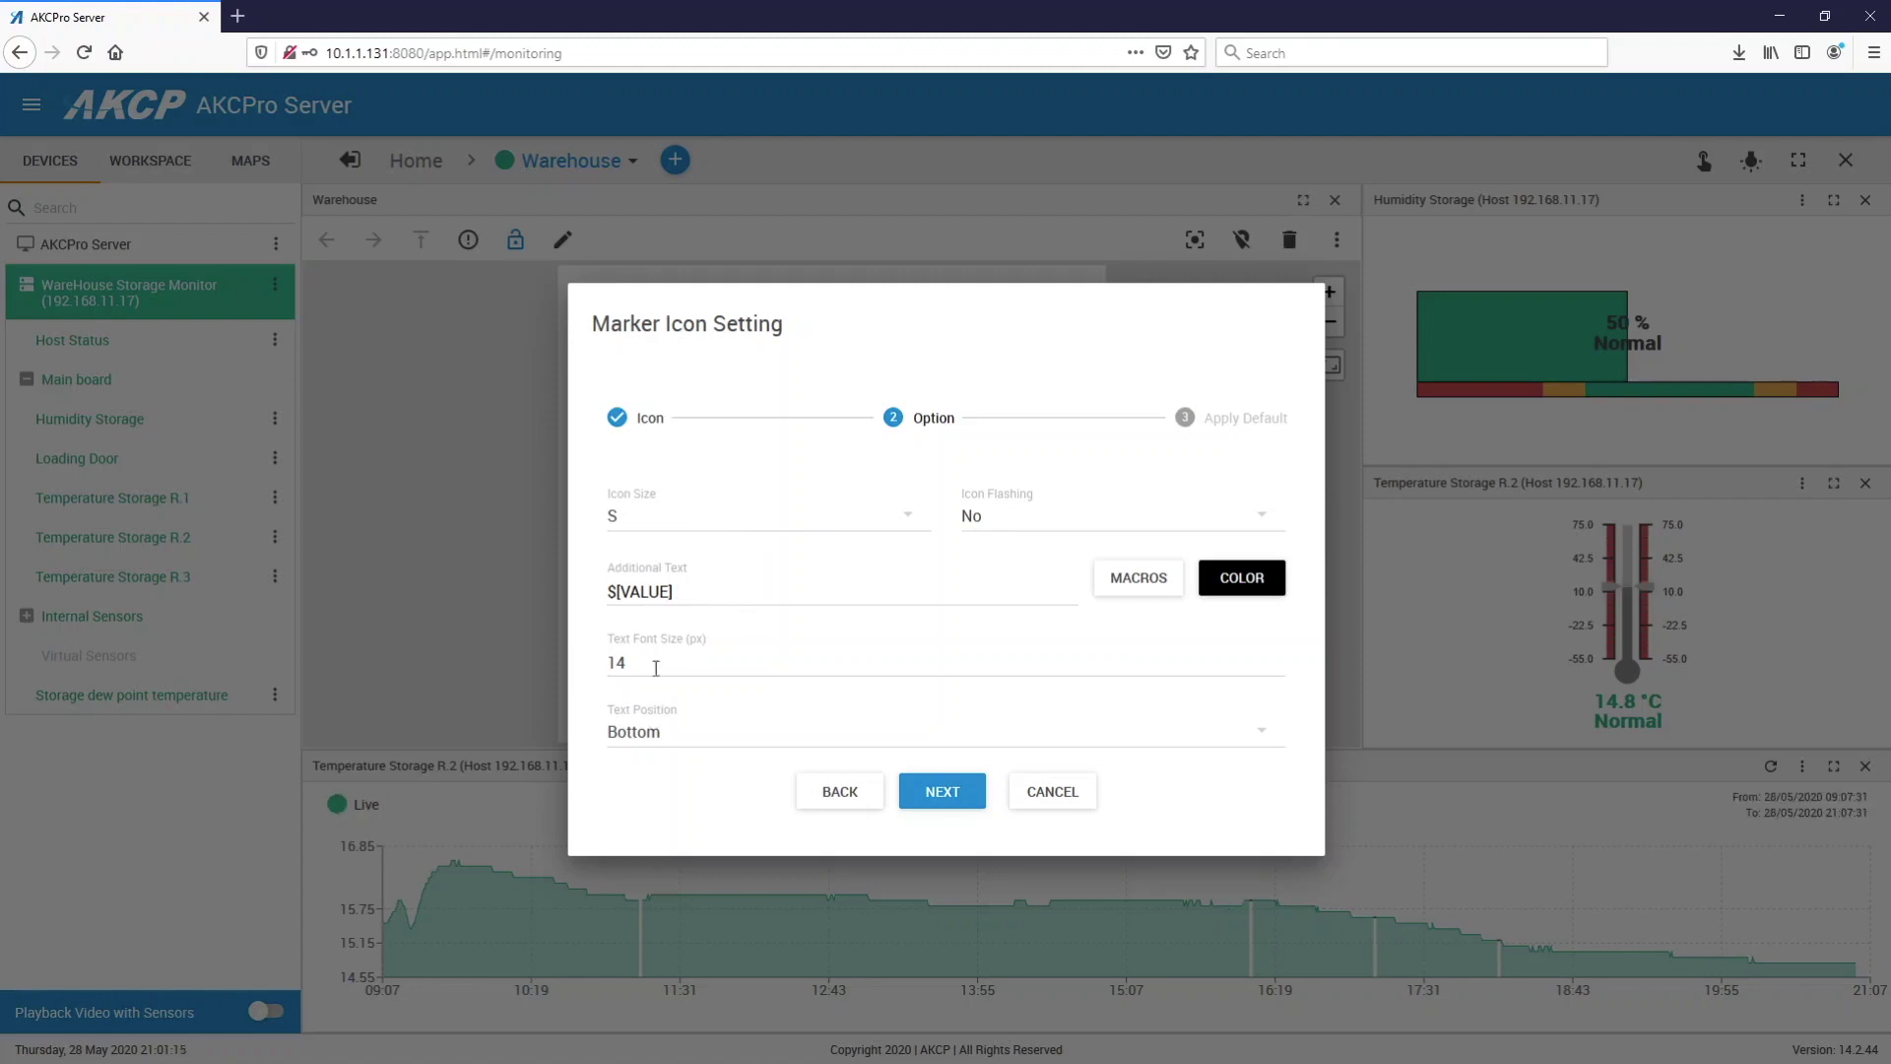
left_click(926, 794)
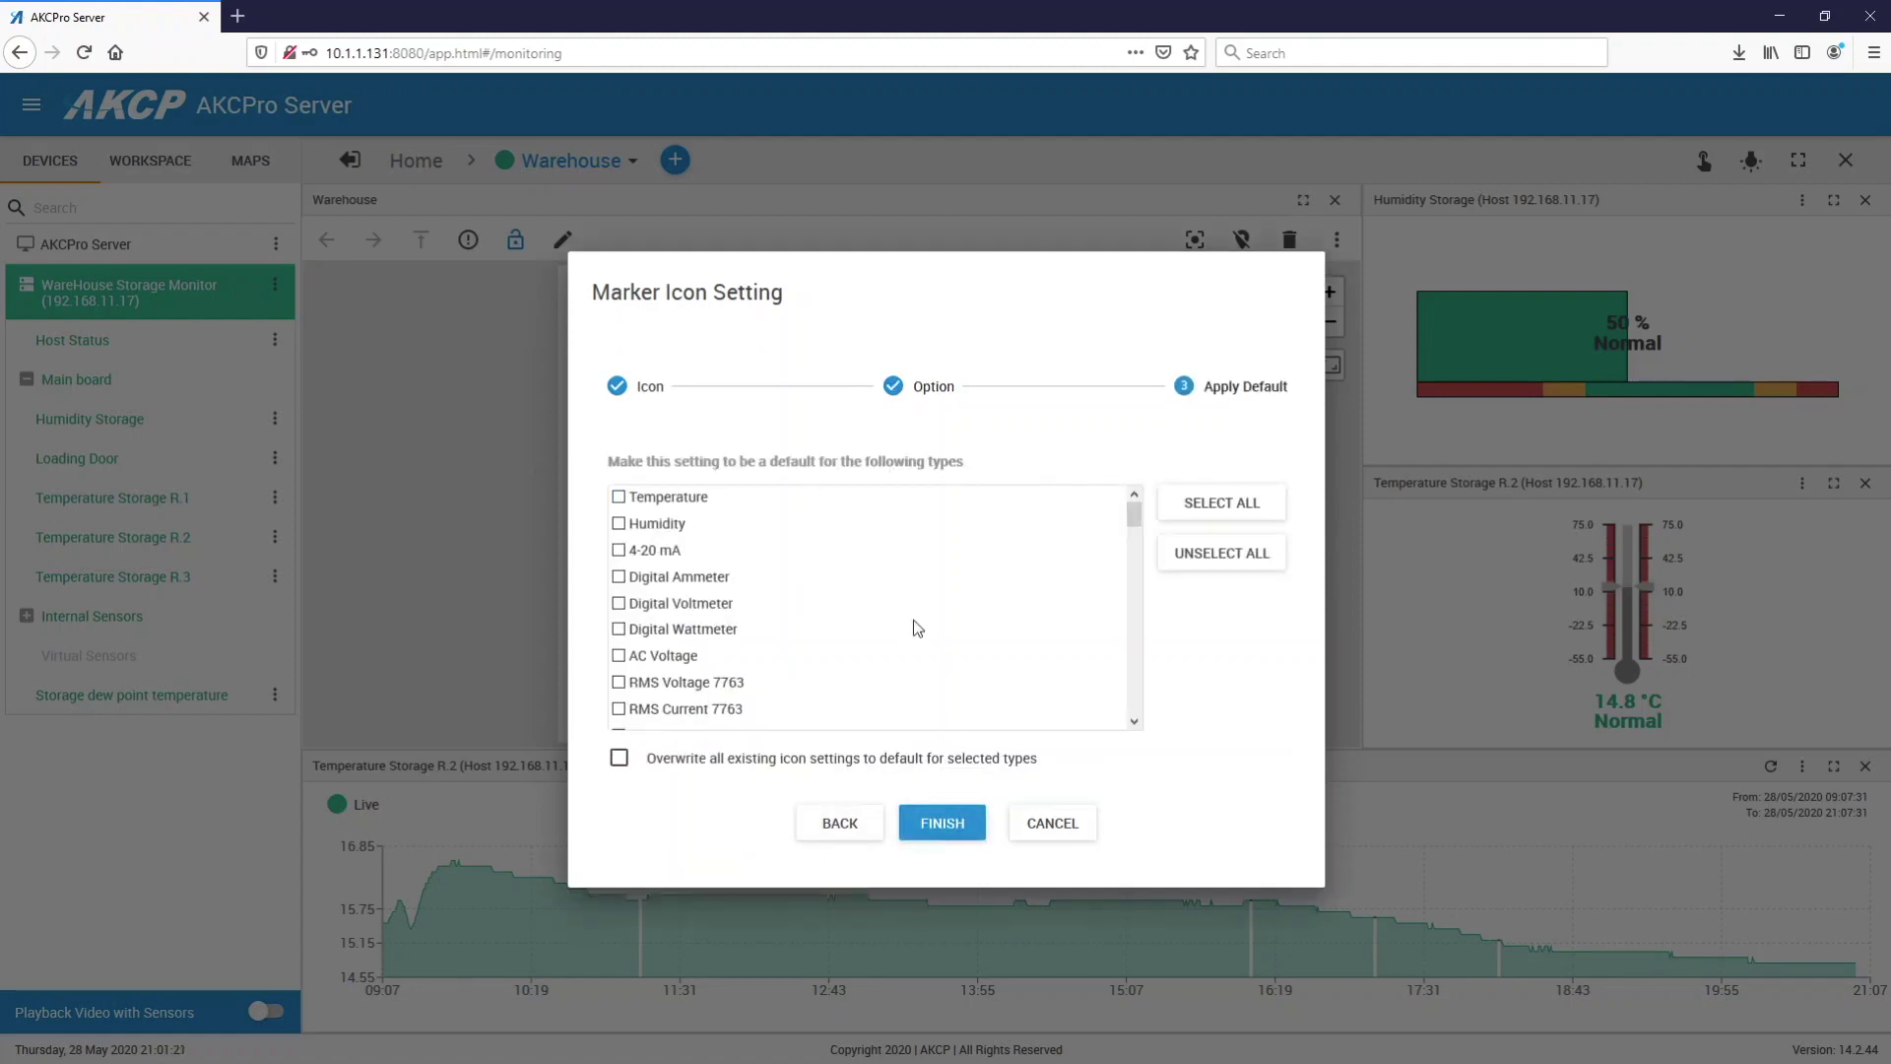
left_click(956, 827)
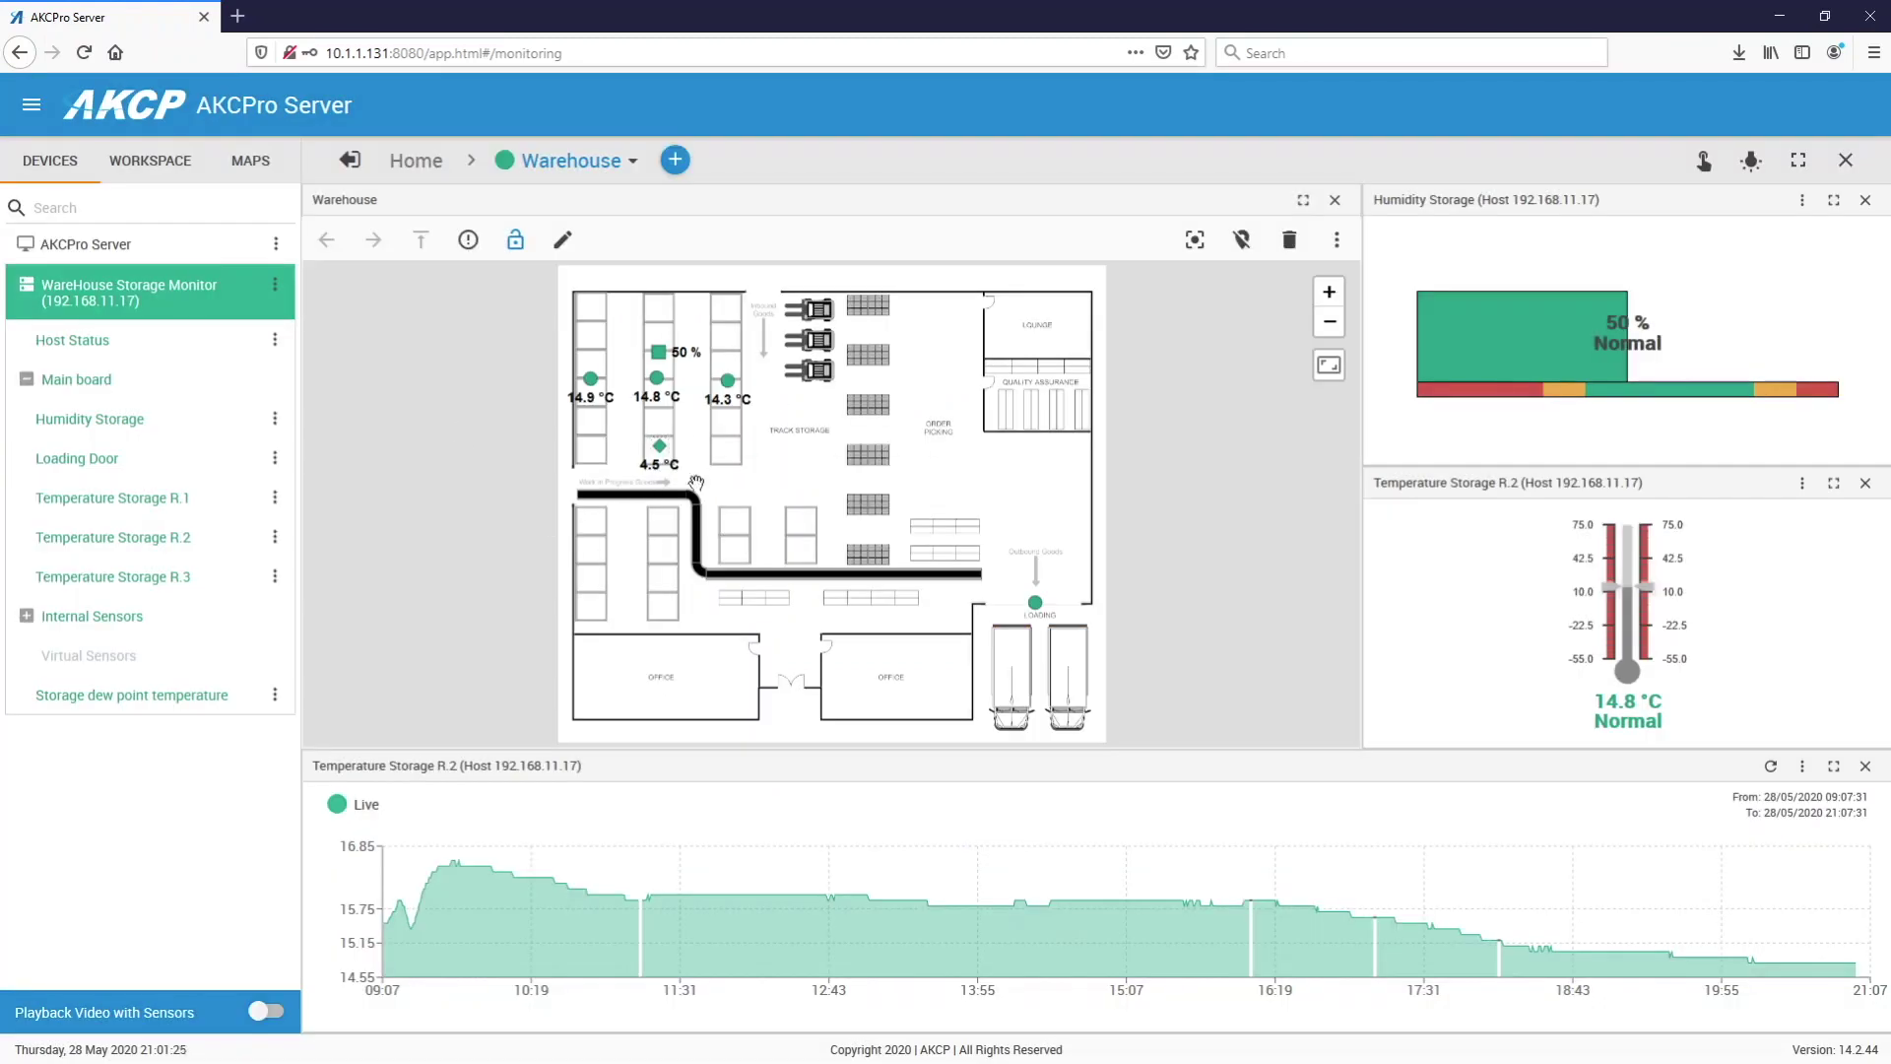
left_click(662, 451)
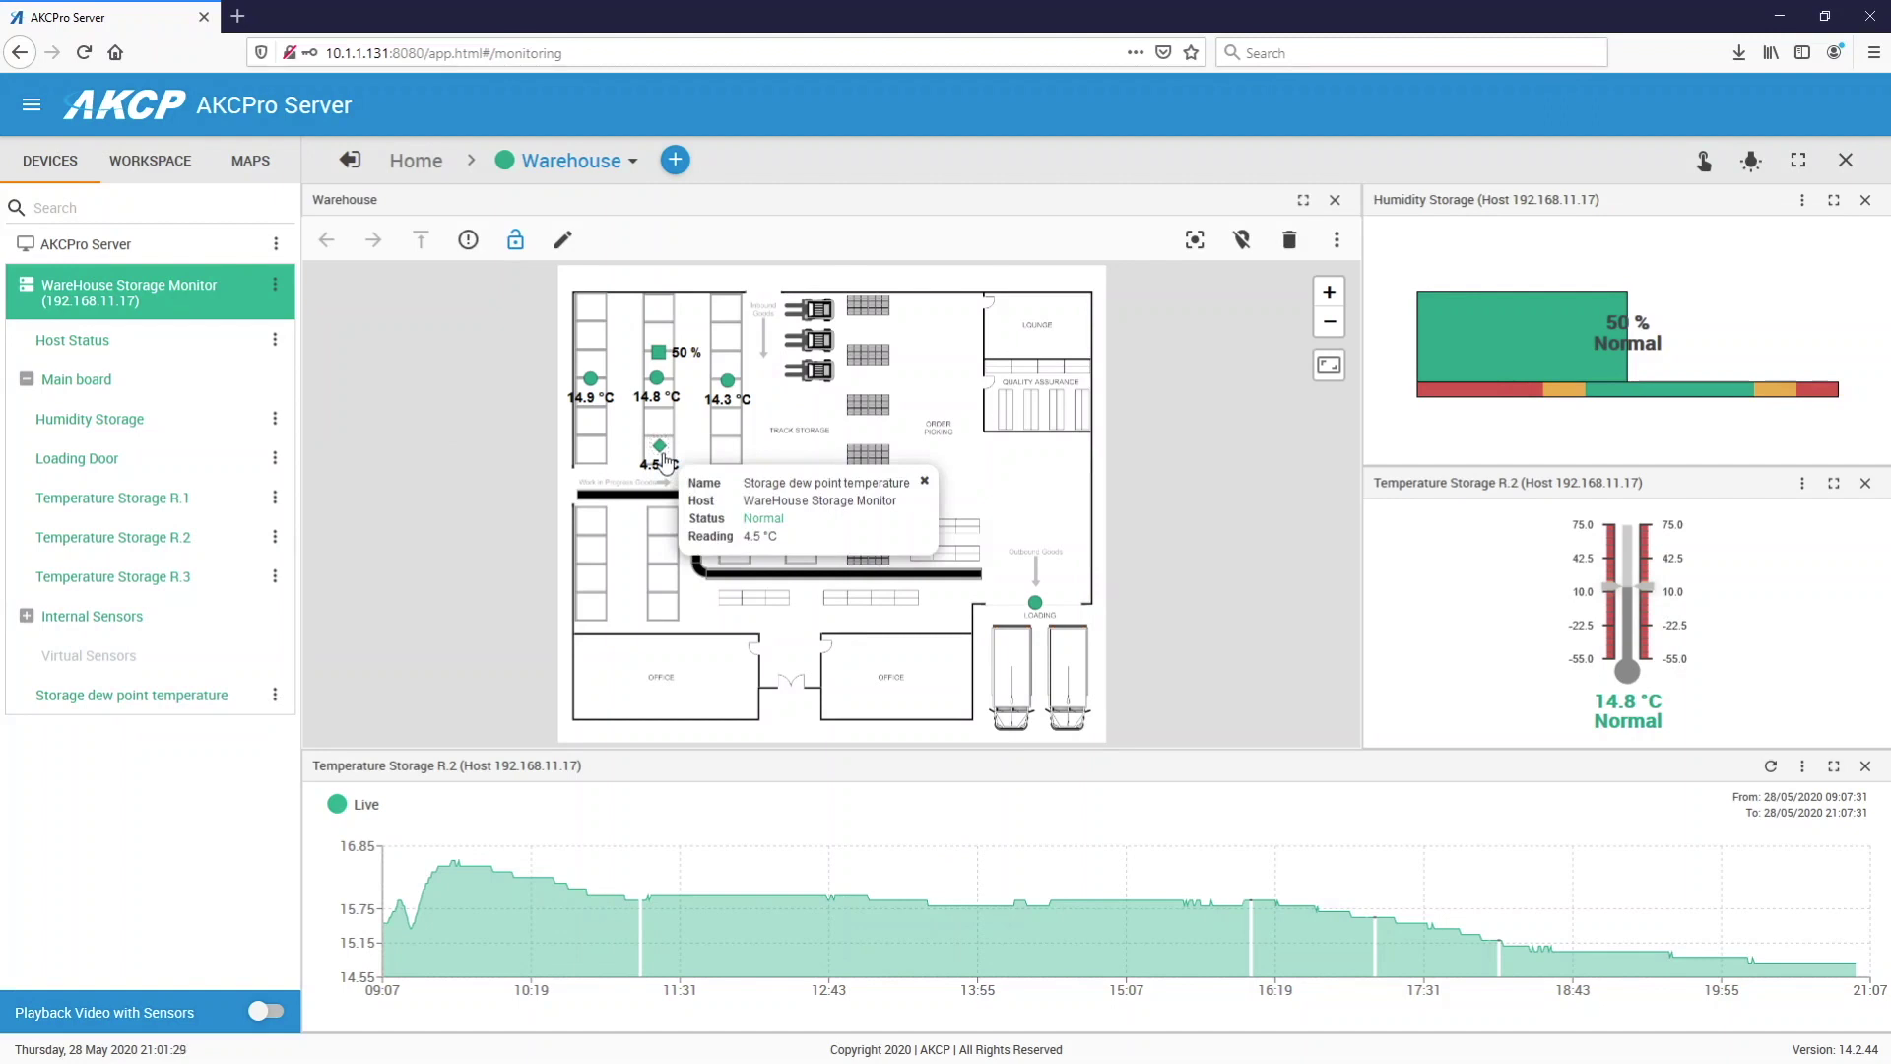
left_click(924, 479)
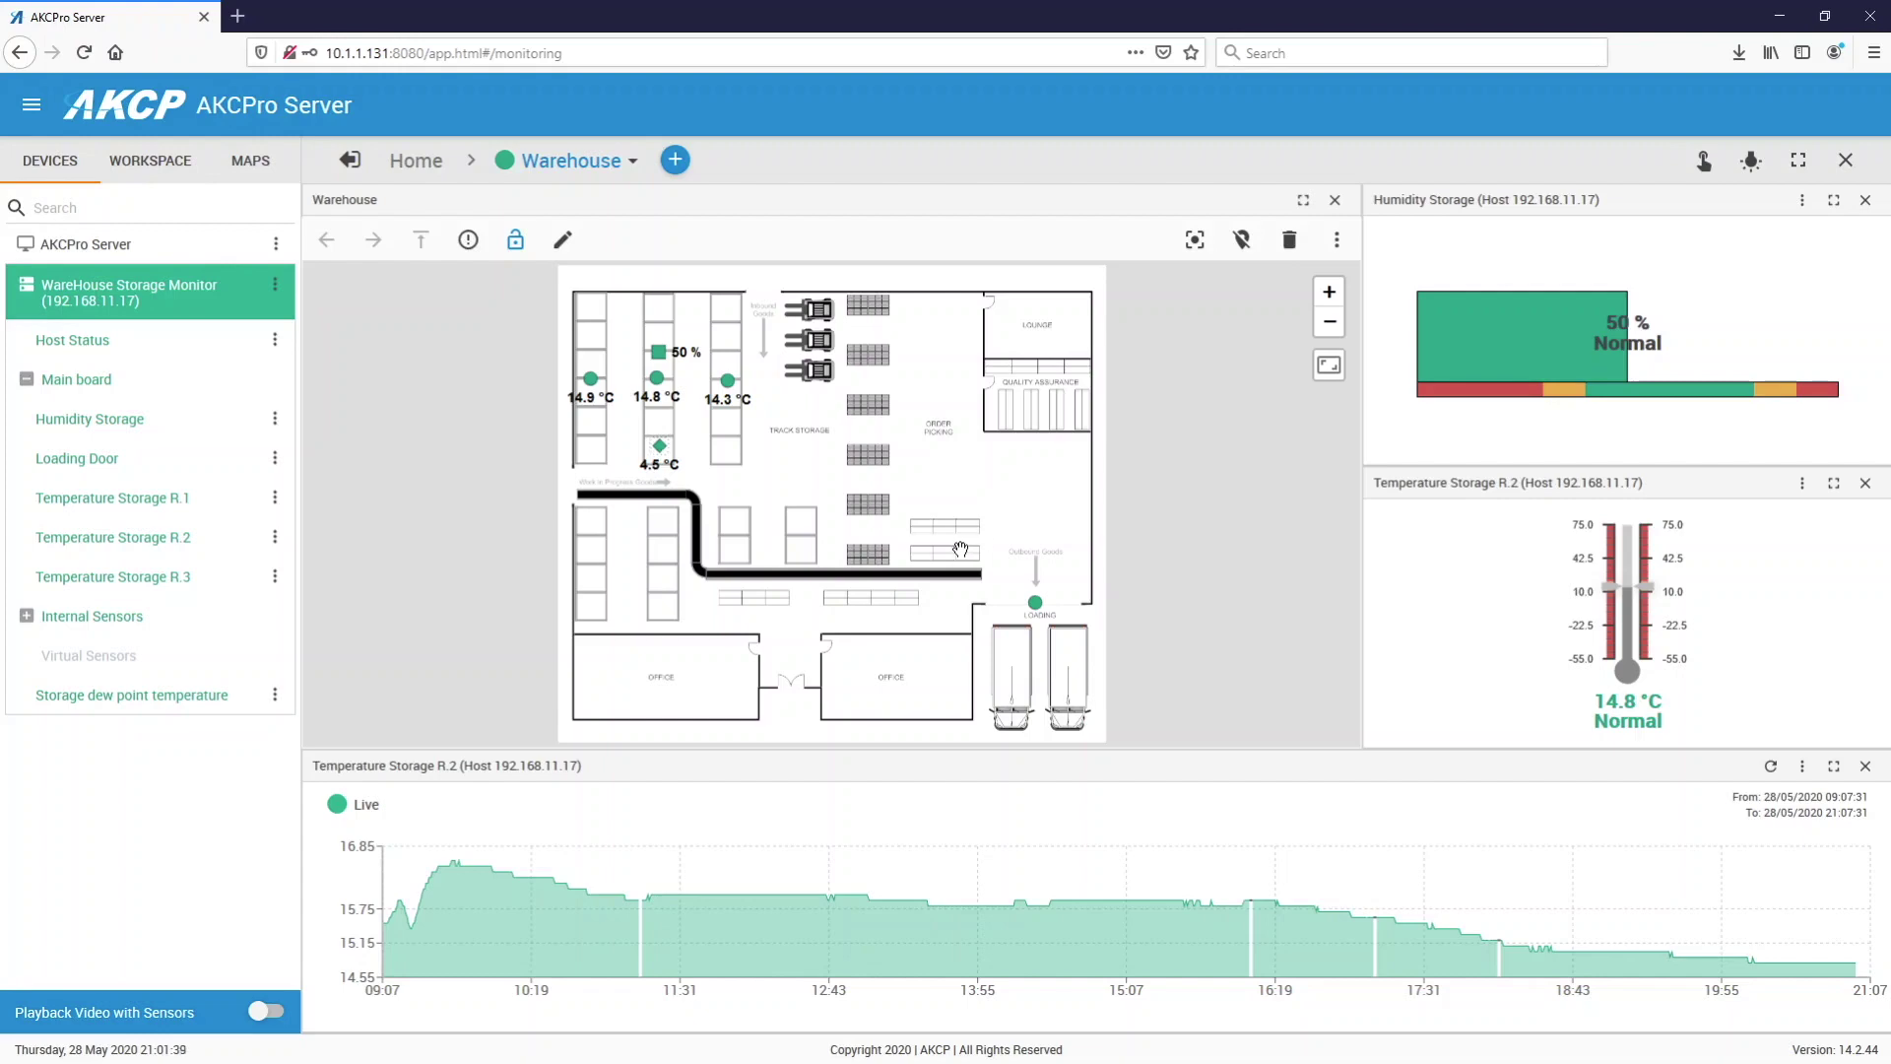
Step: Check the Notification Actions for the Dew Point Email Action, then add a Normal-priority notification rule
left_click(39, 110)
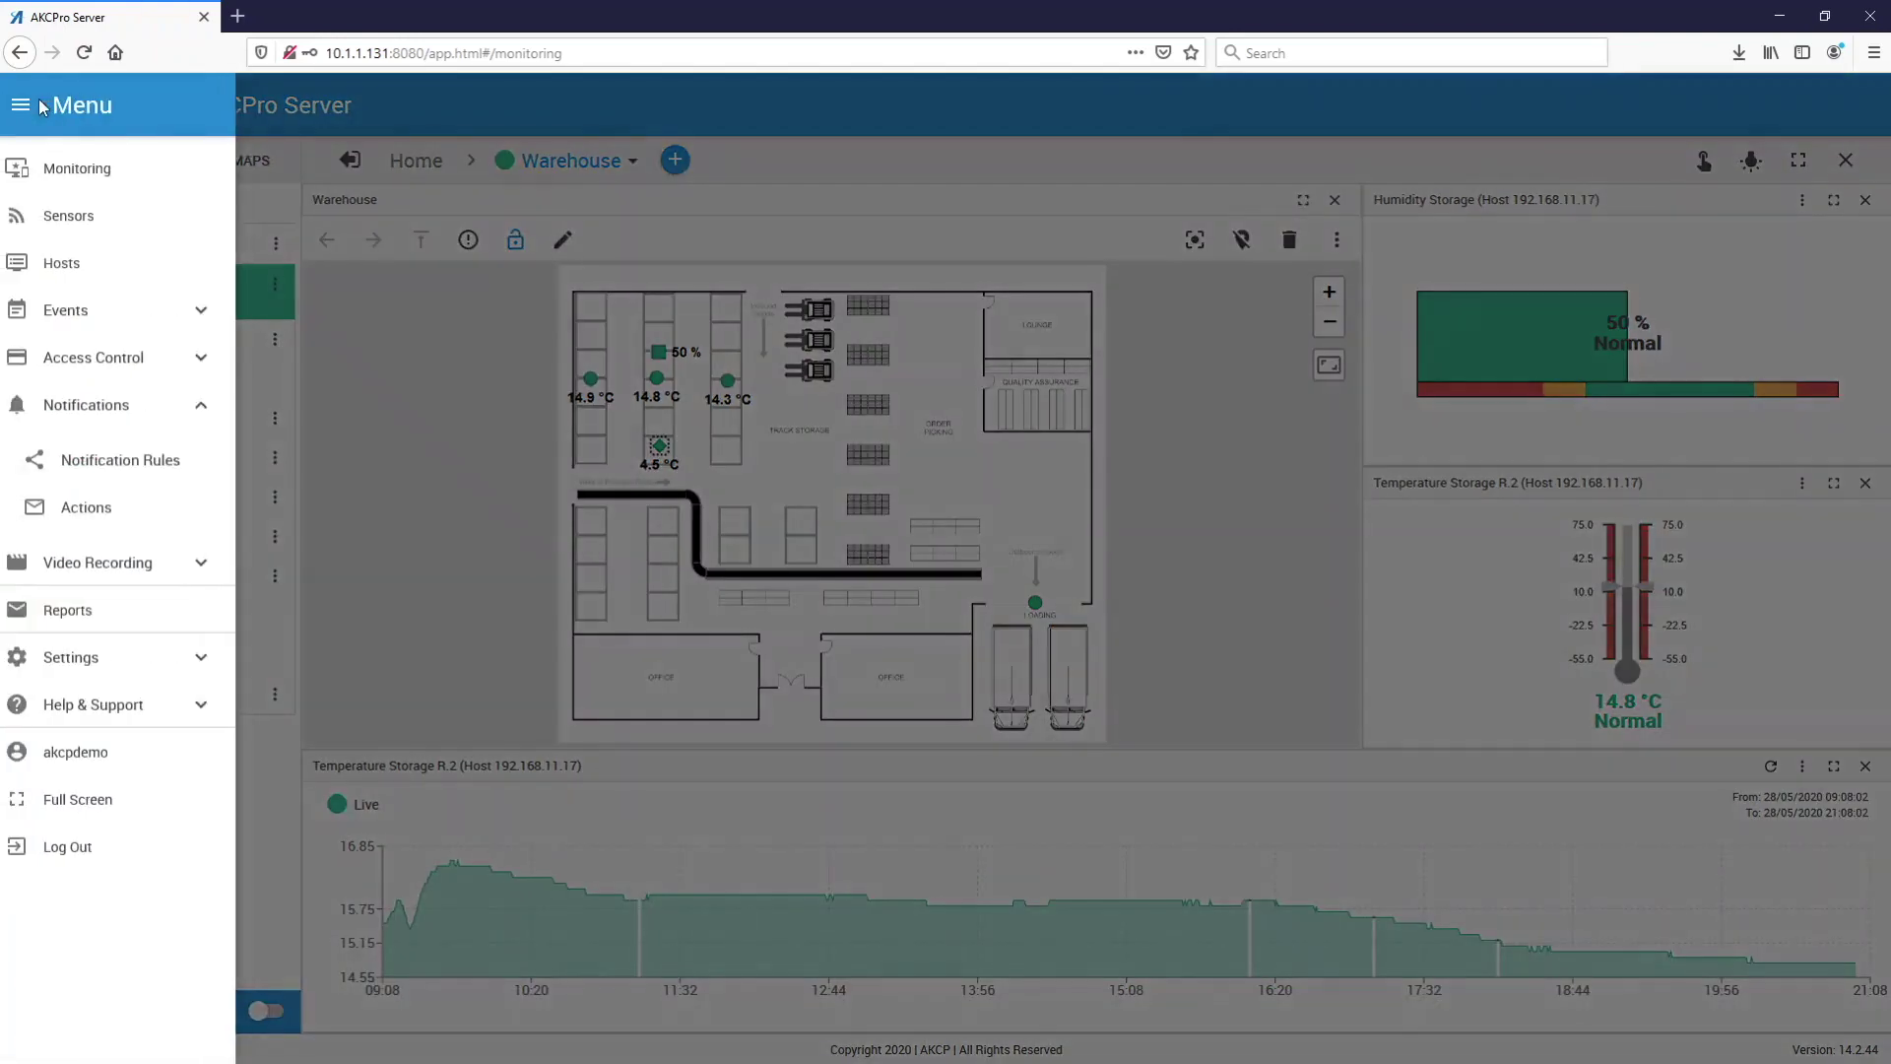
left_click(135, 513)
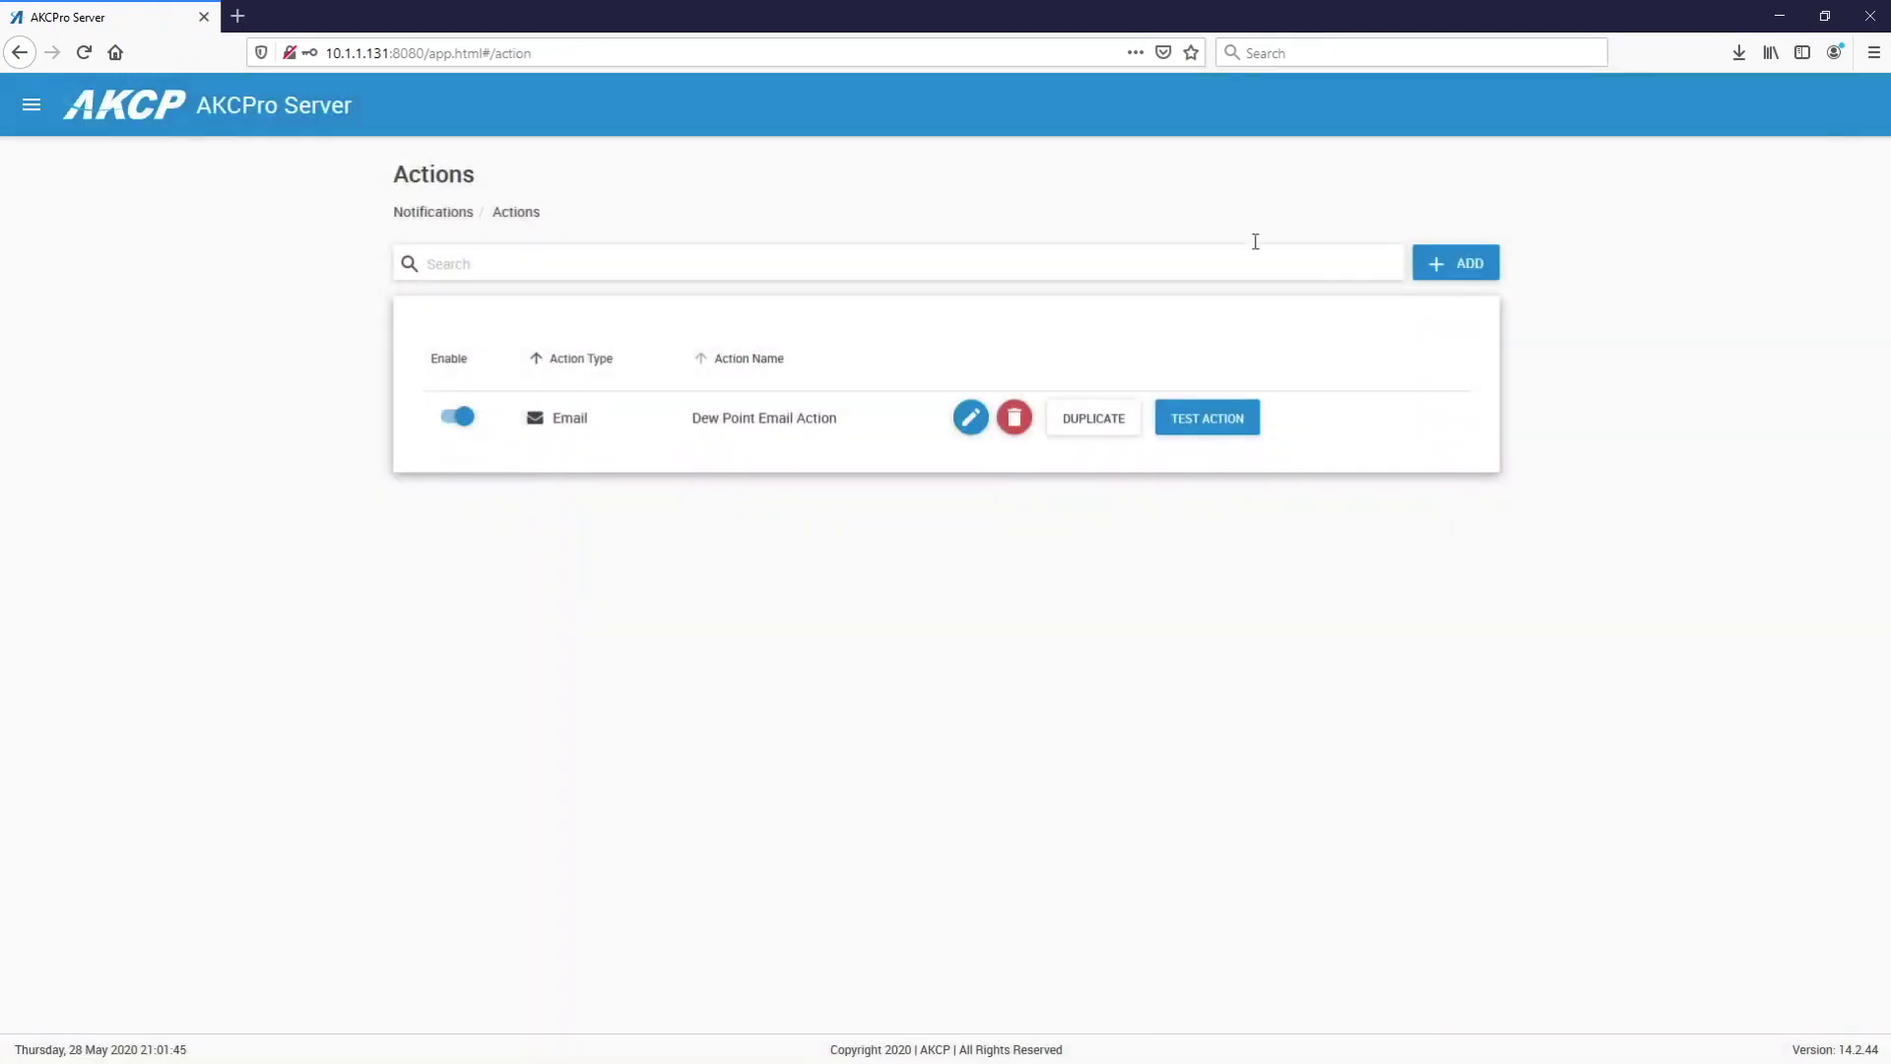
left_click(35, 111)
left_click(169, 477)
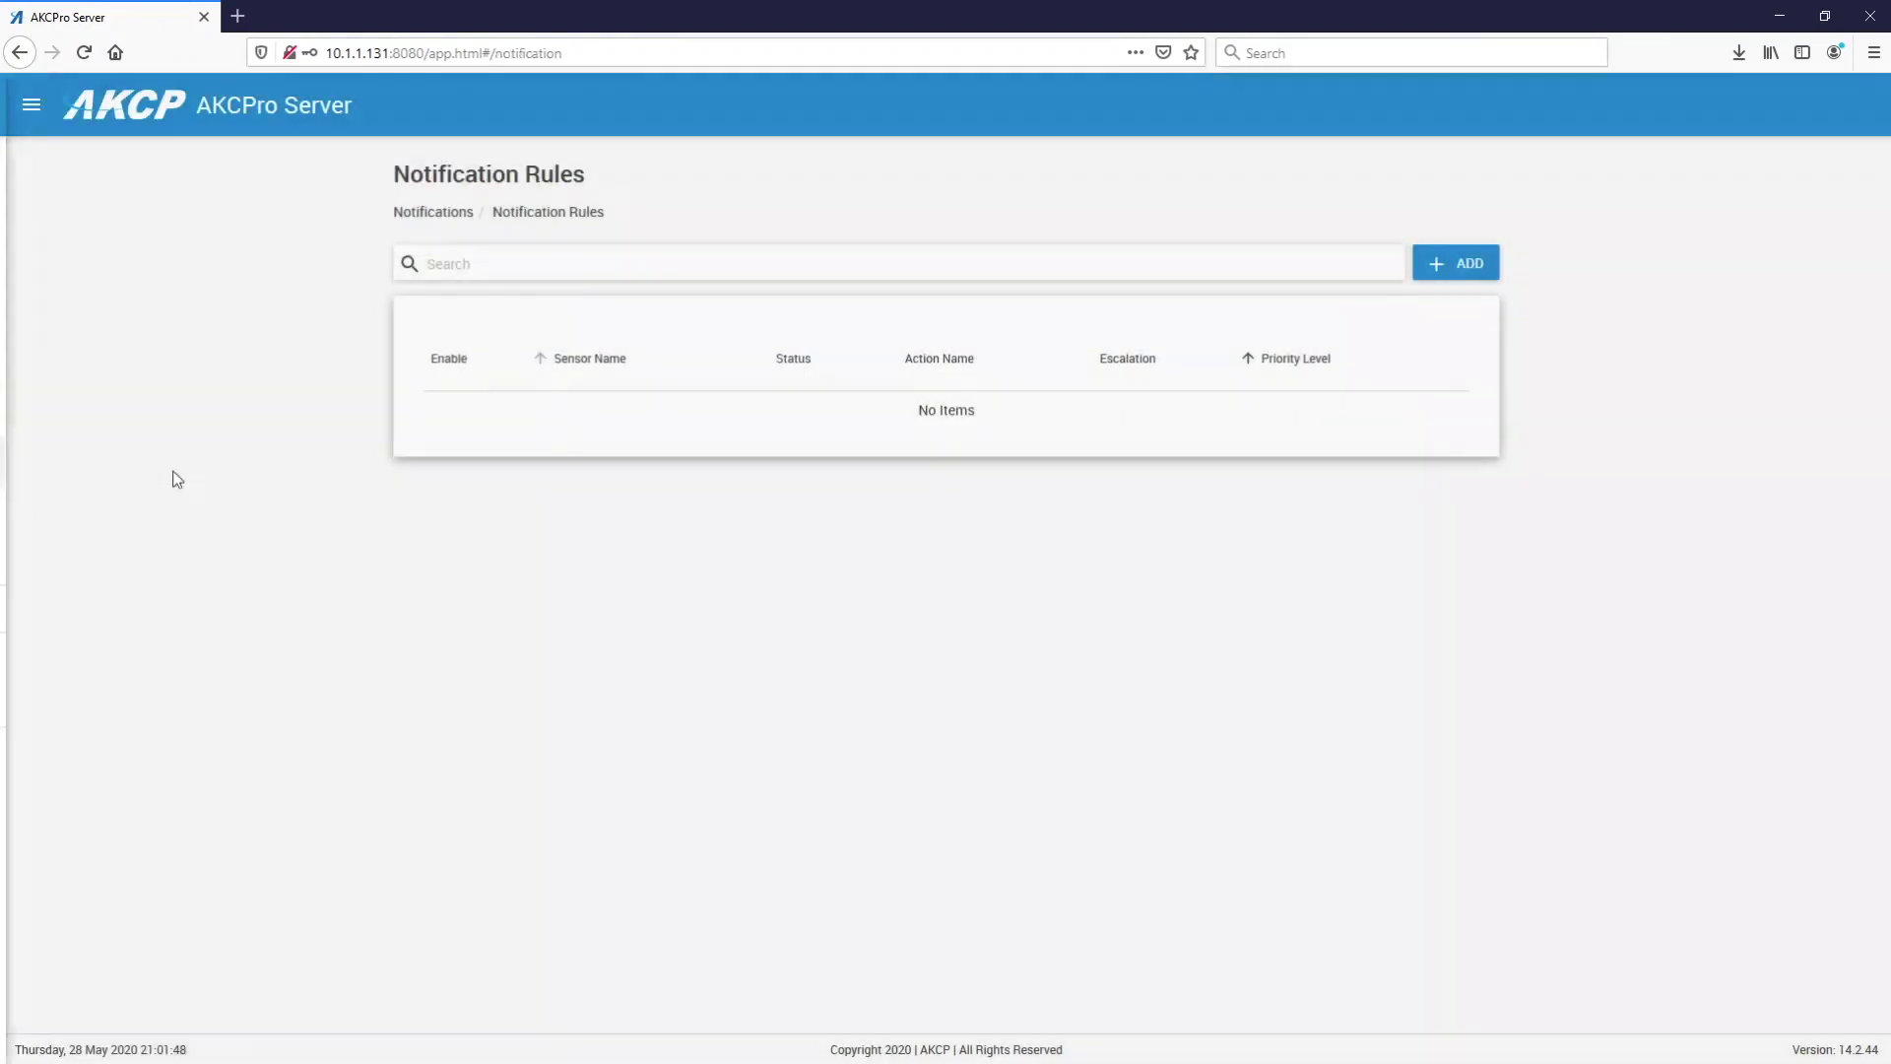
left_click(1459, 270)
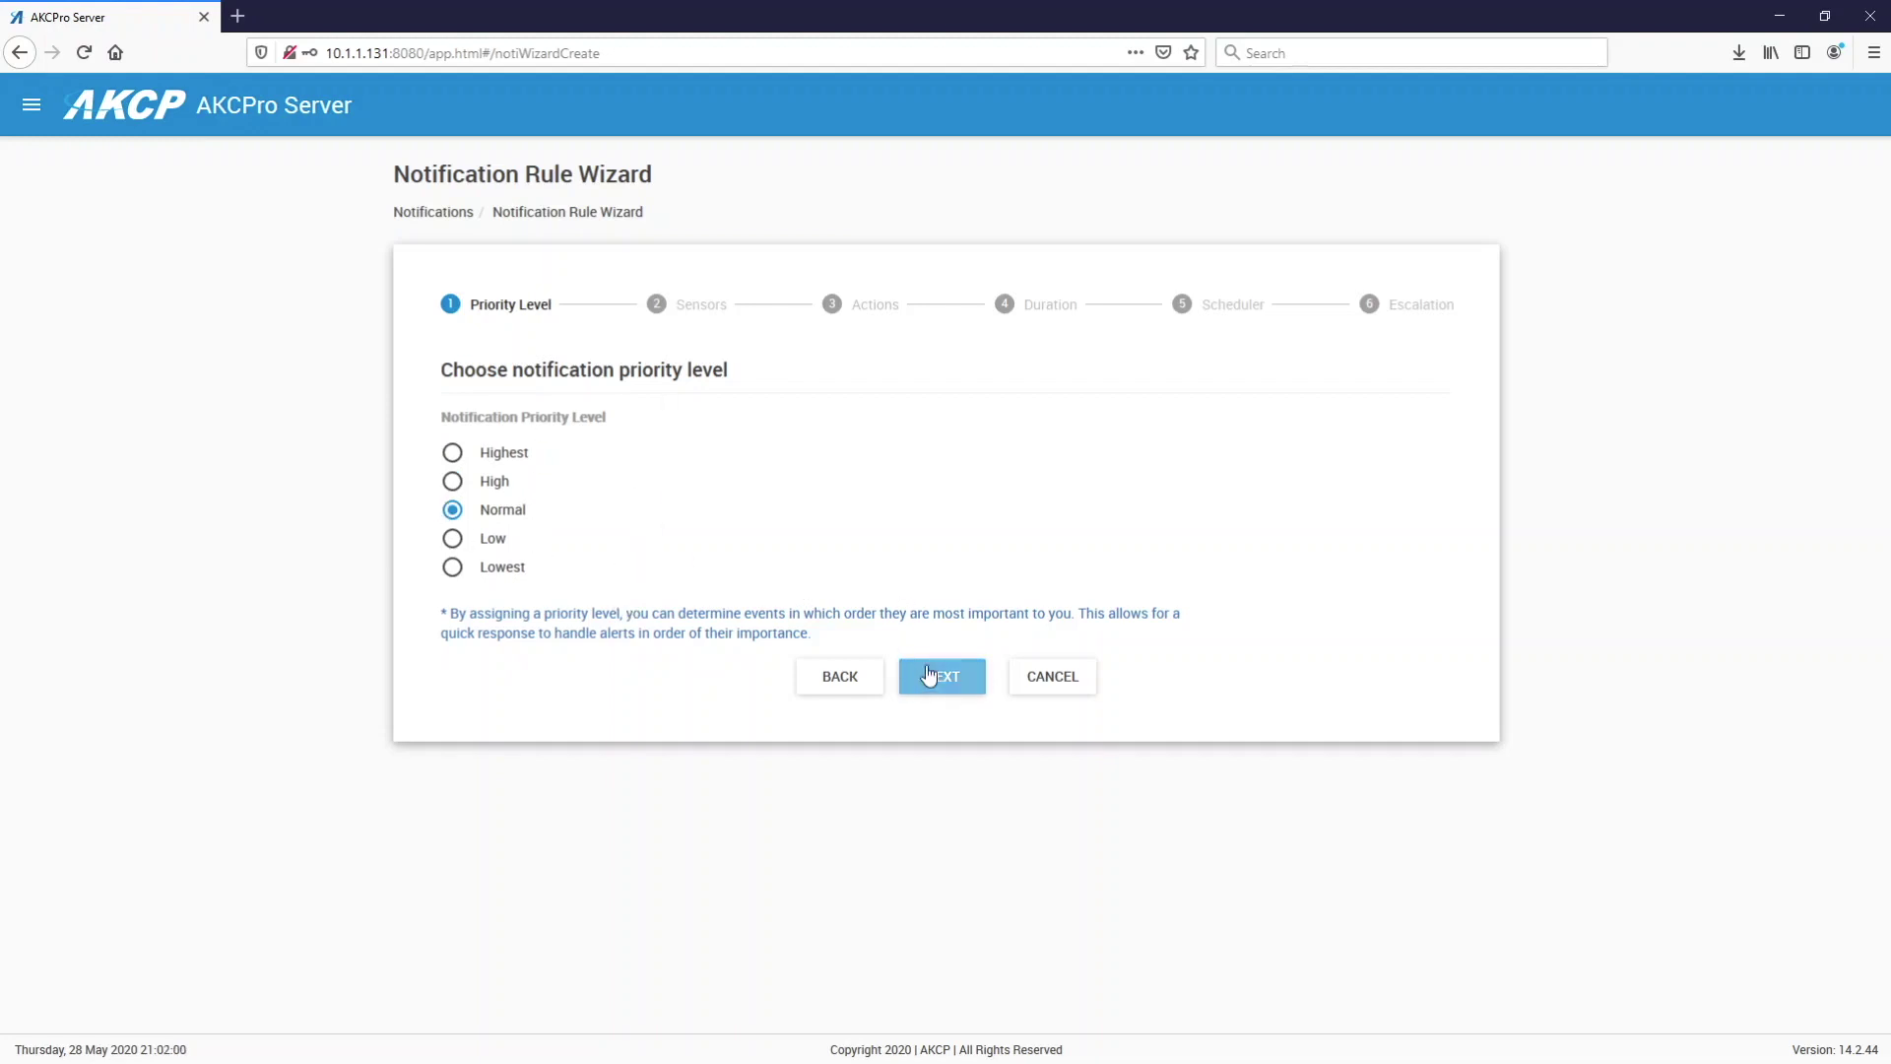
Step: Trigger the rule on Storage dew point temperature's Low Warning, Low Critical and Sensor Error statuses
left_click(938, 679)
left_click(541, 496)
scroll(655, 660, "down", 3)
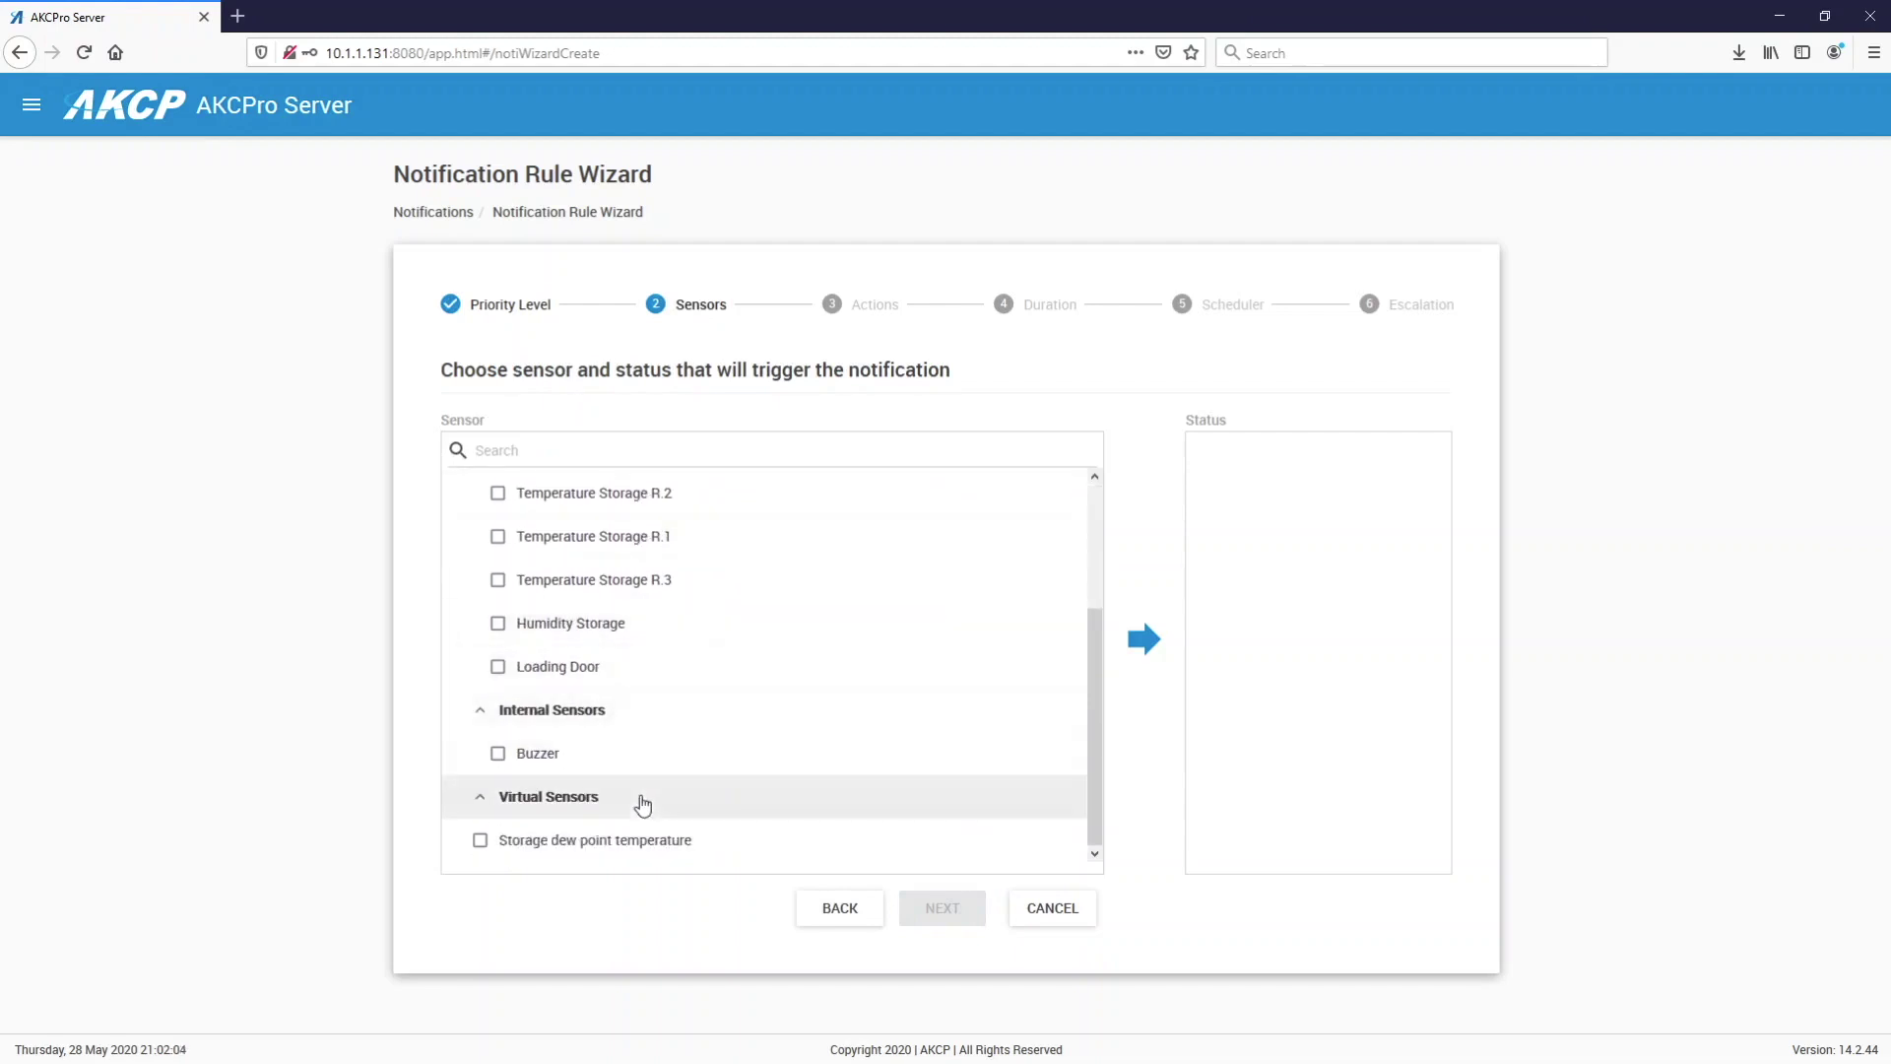
left_click(548, 853)
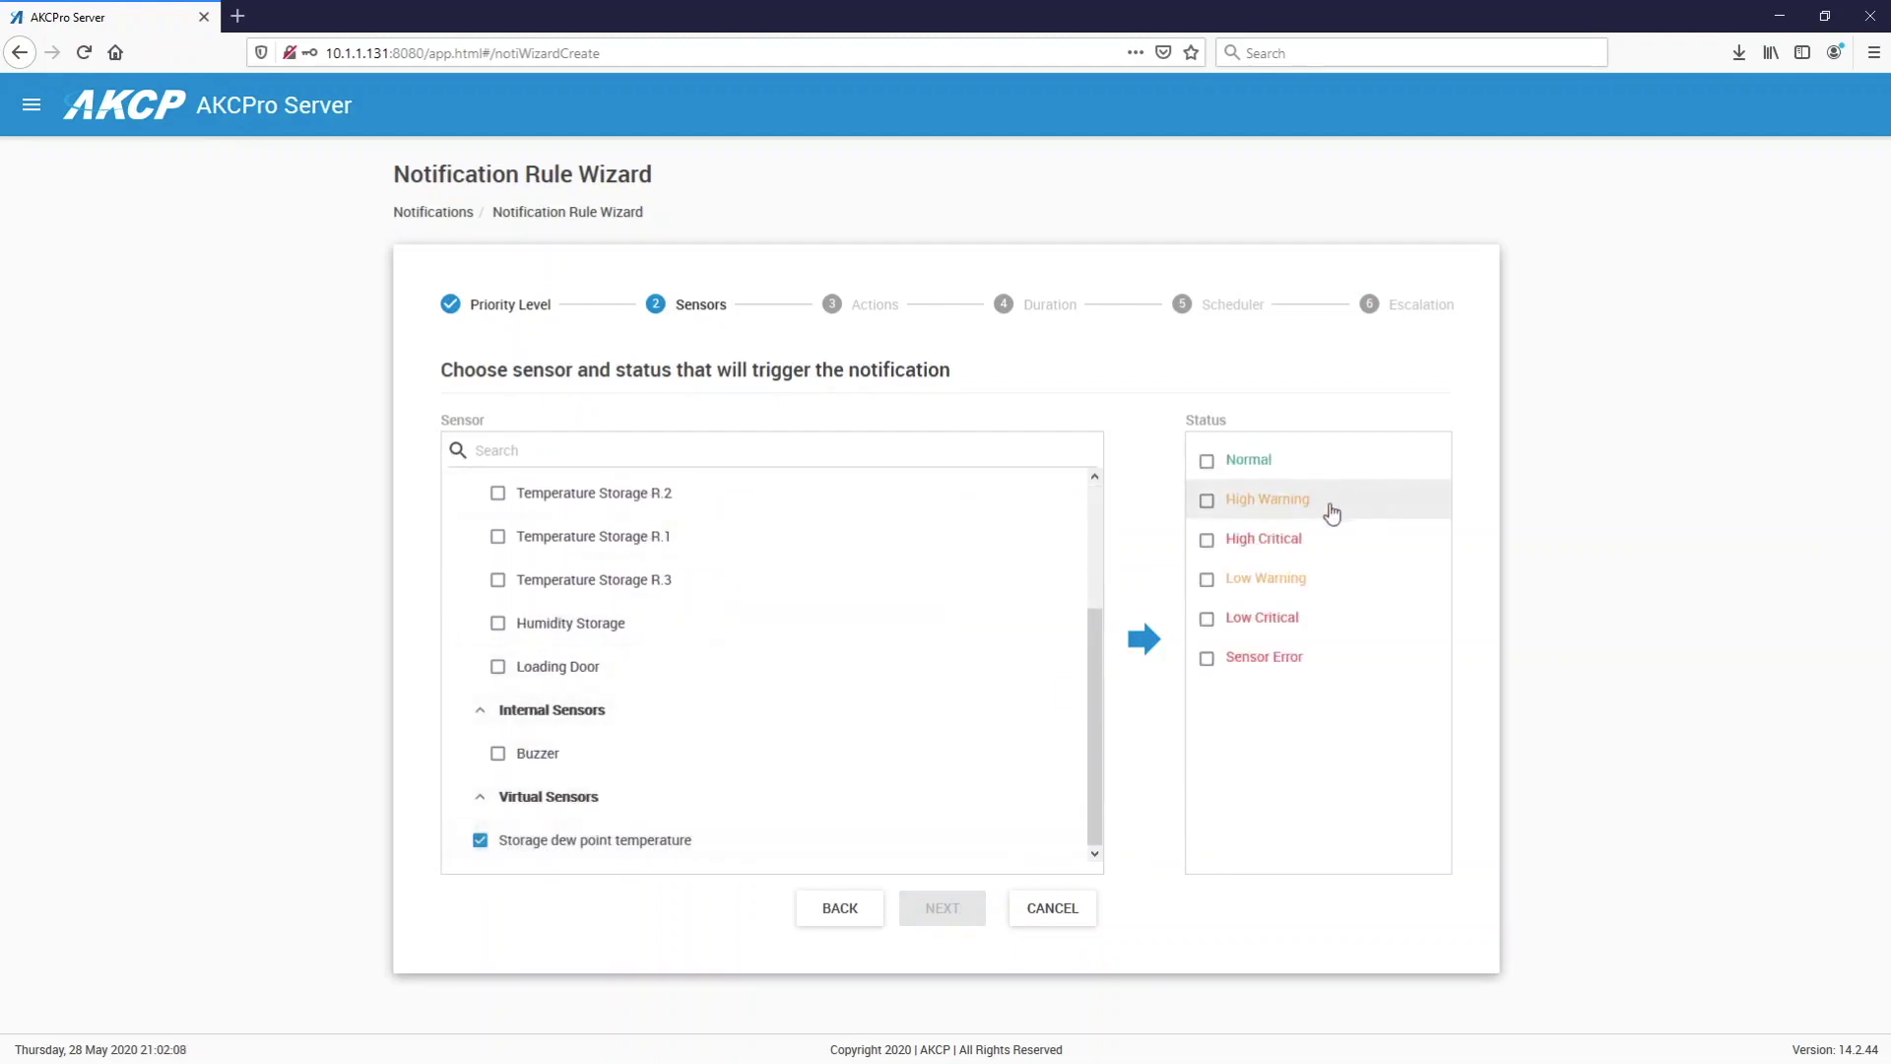
left_click(1271, 587)
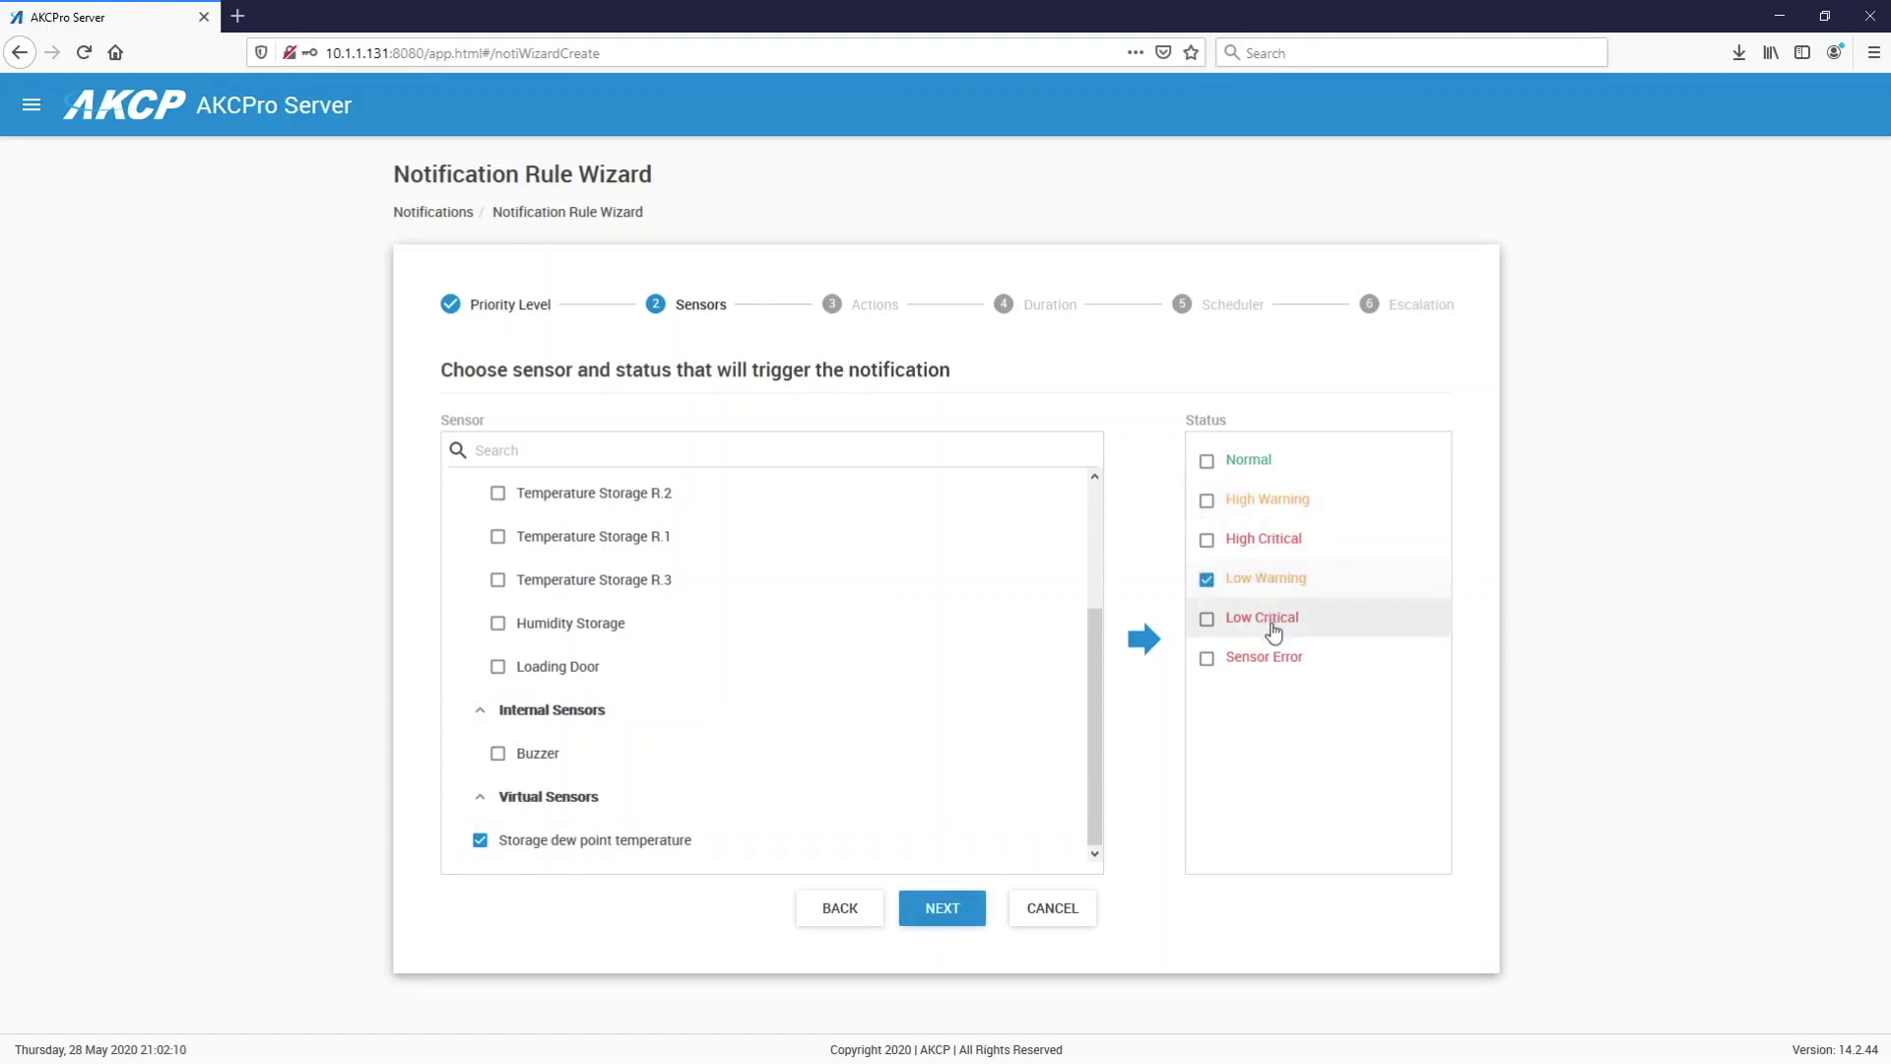
left_click(1275, 619)
left_click(1276, 662)
Step: Assign the Dew Point Email Action to the rule
left_click(943, 911)
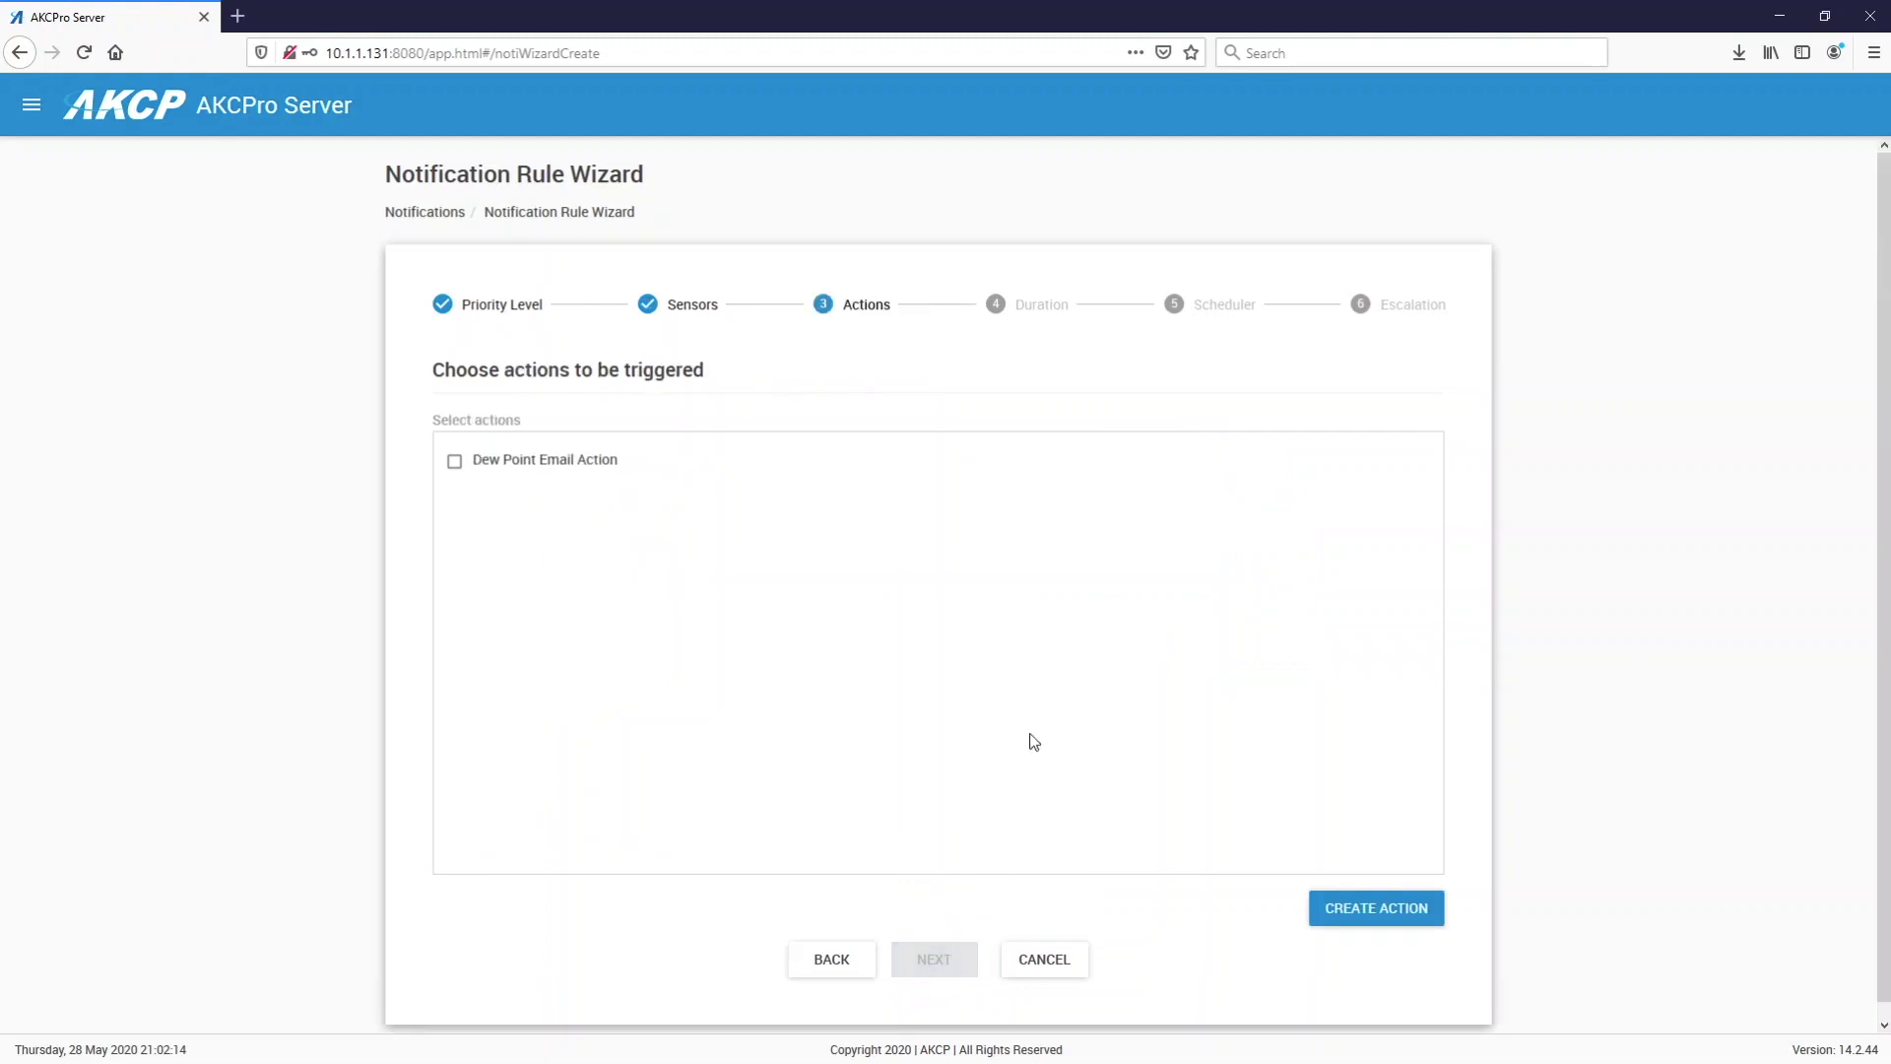
left_click(459, 464)
left_click(952, 960)
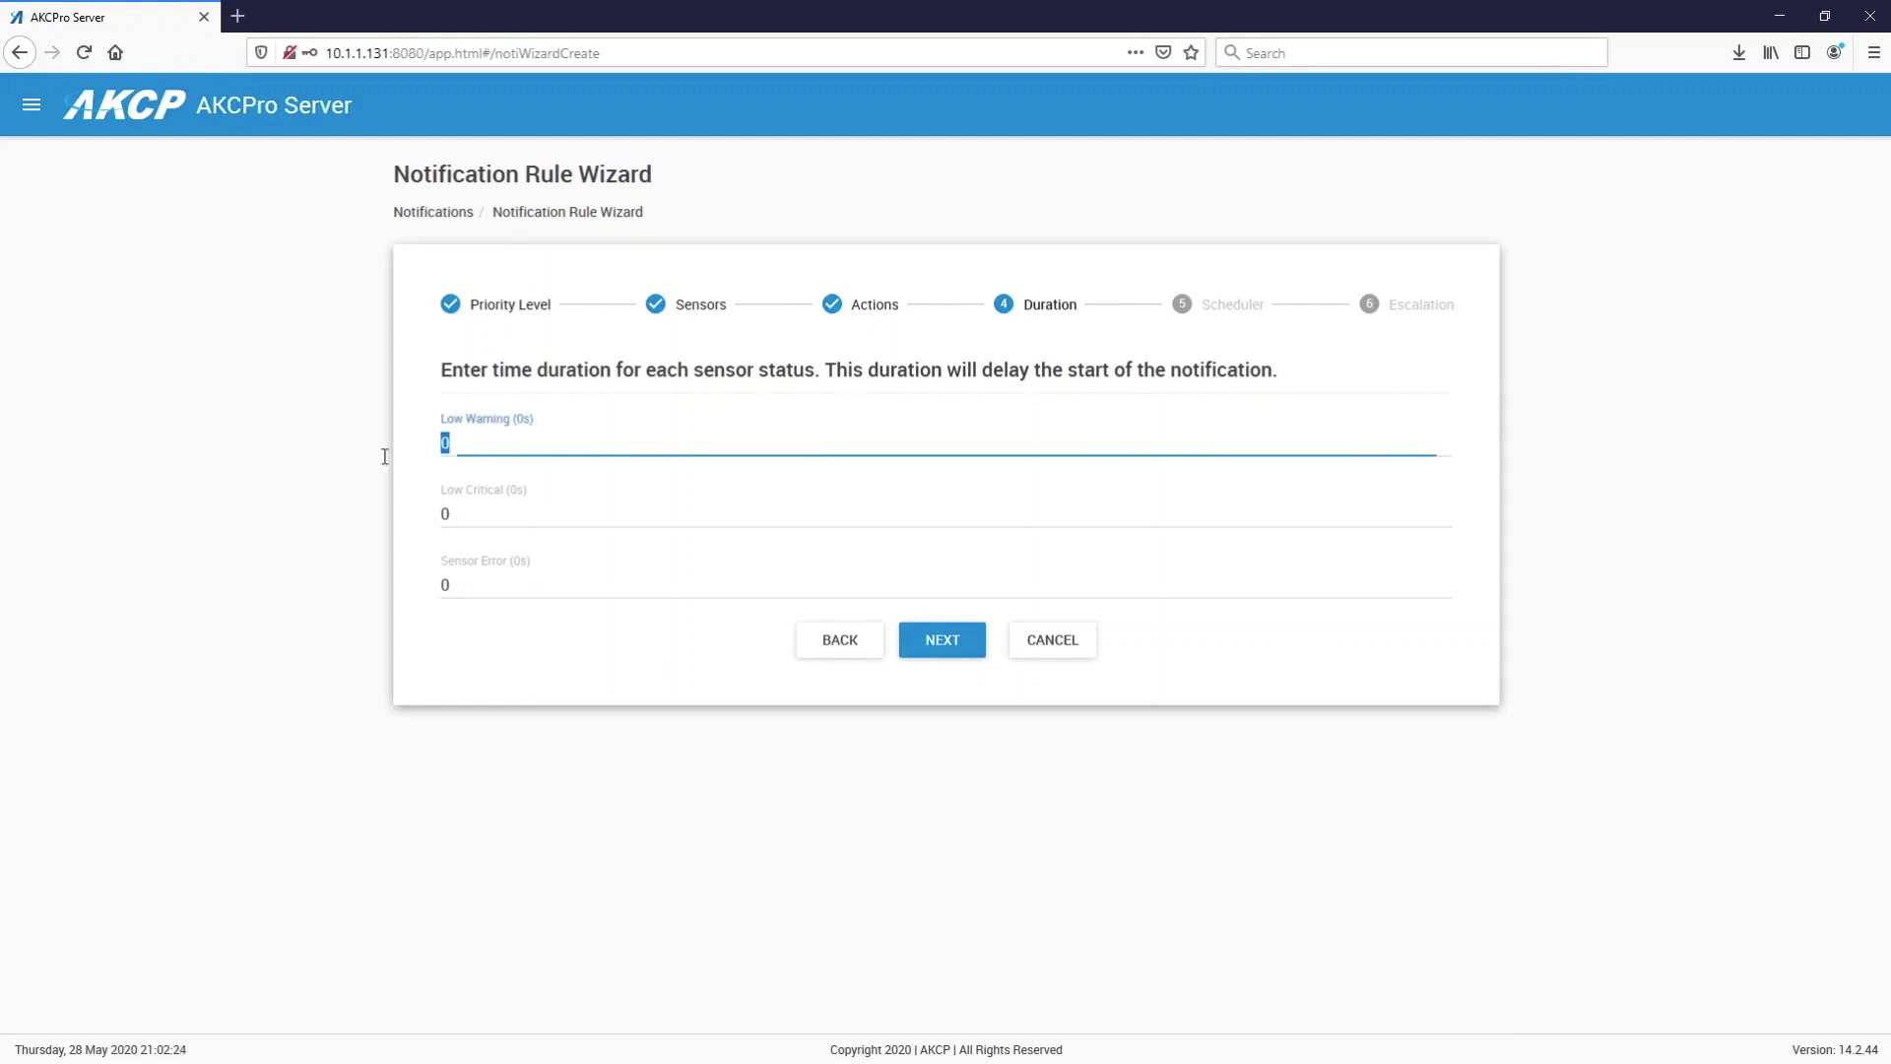
Step: Set 60-second durations for Low Warning, Low Critical and Sensor Error
type("60")
left_click(458, 513)
type("60")
left_click(471, 592)
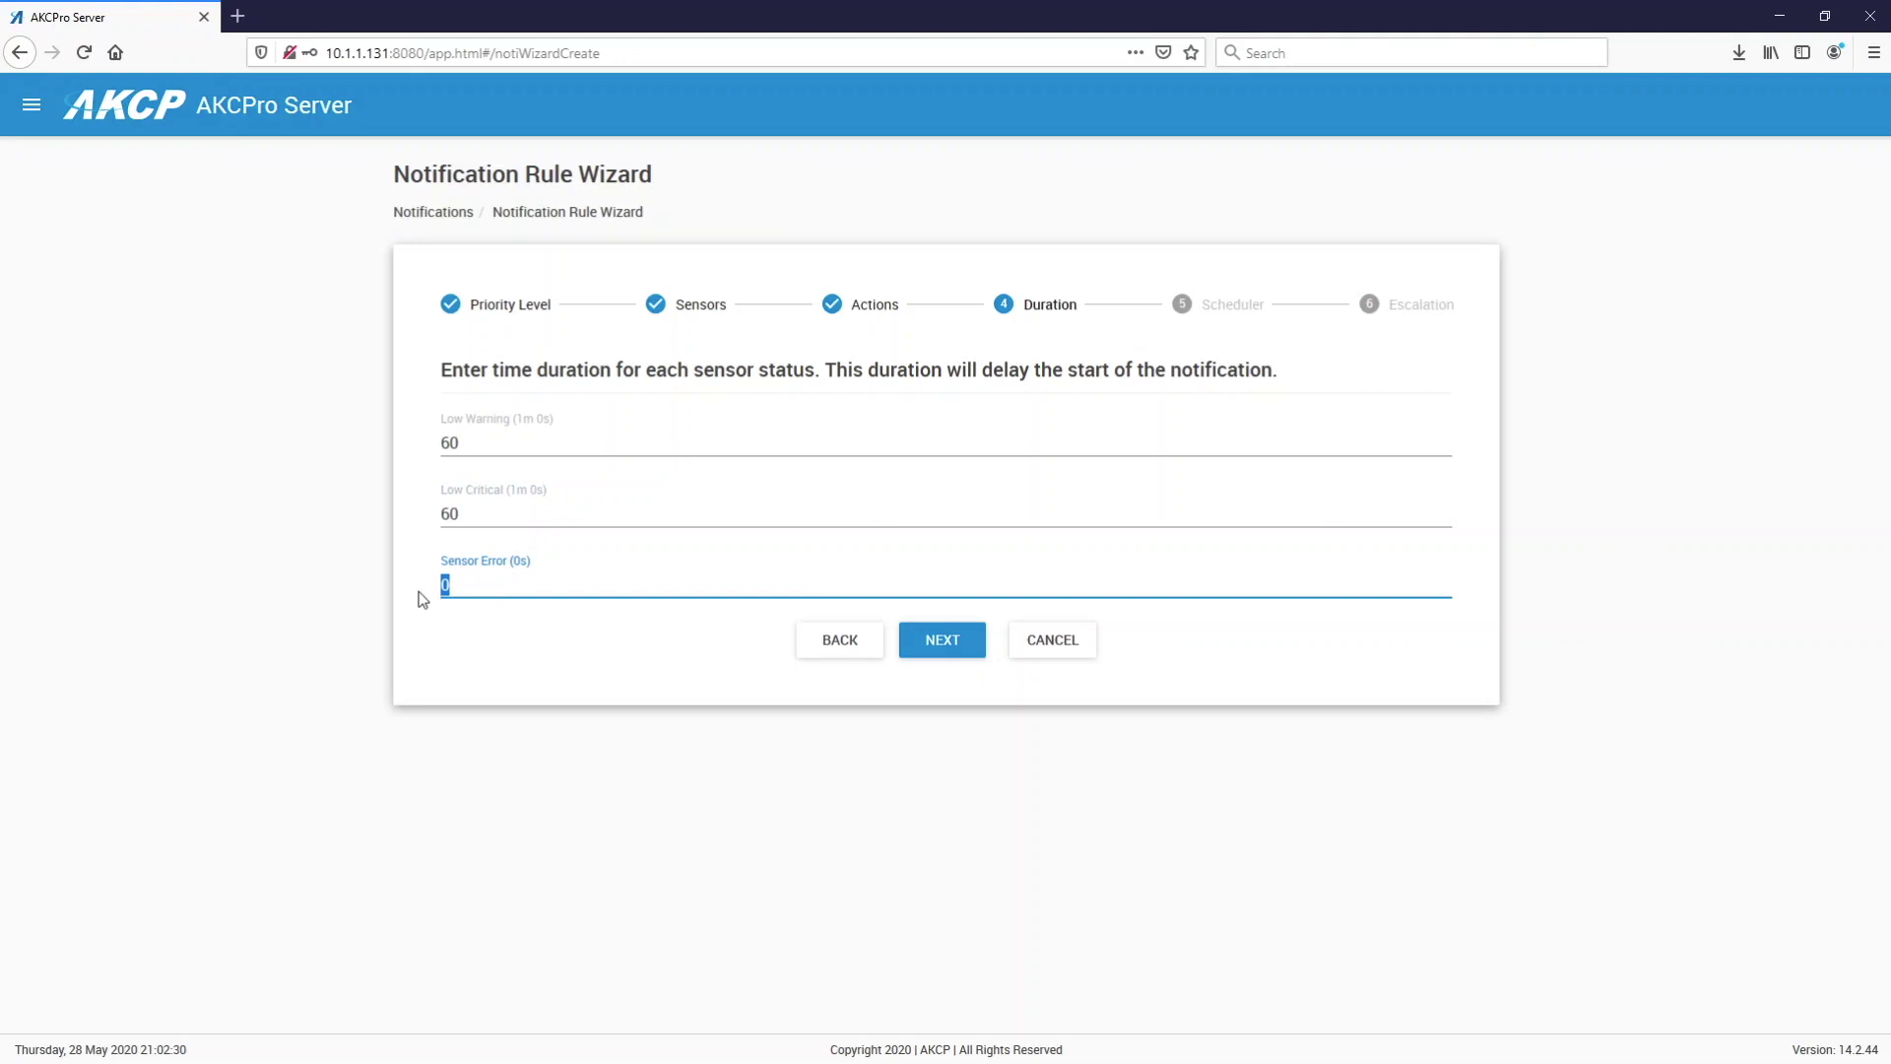
type("60")
left_click(949, 658)
Step: Keep the notification scheduler active all week through to Escalation
left_click(949, 655)
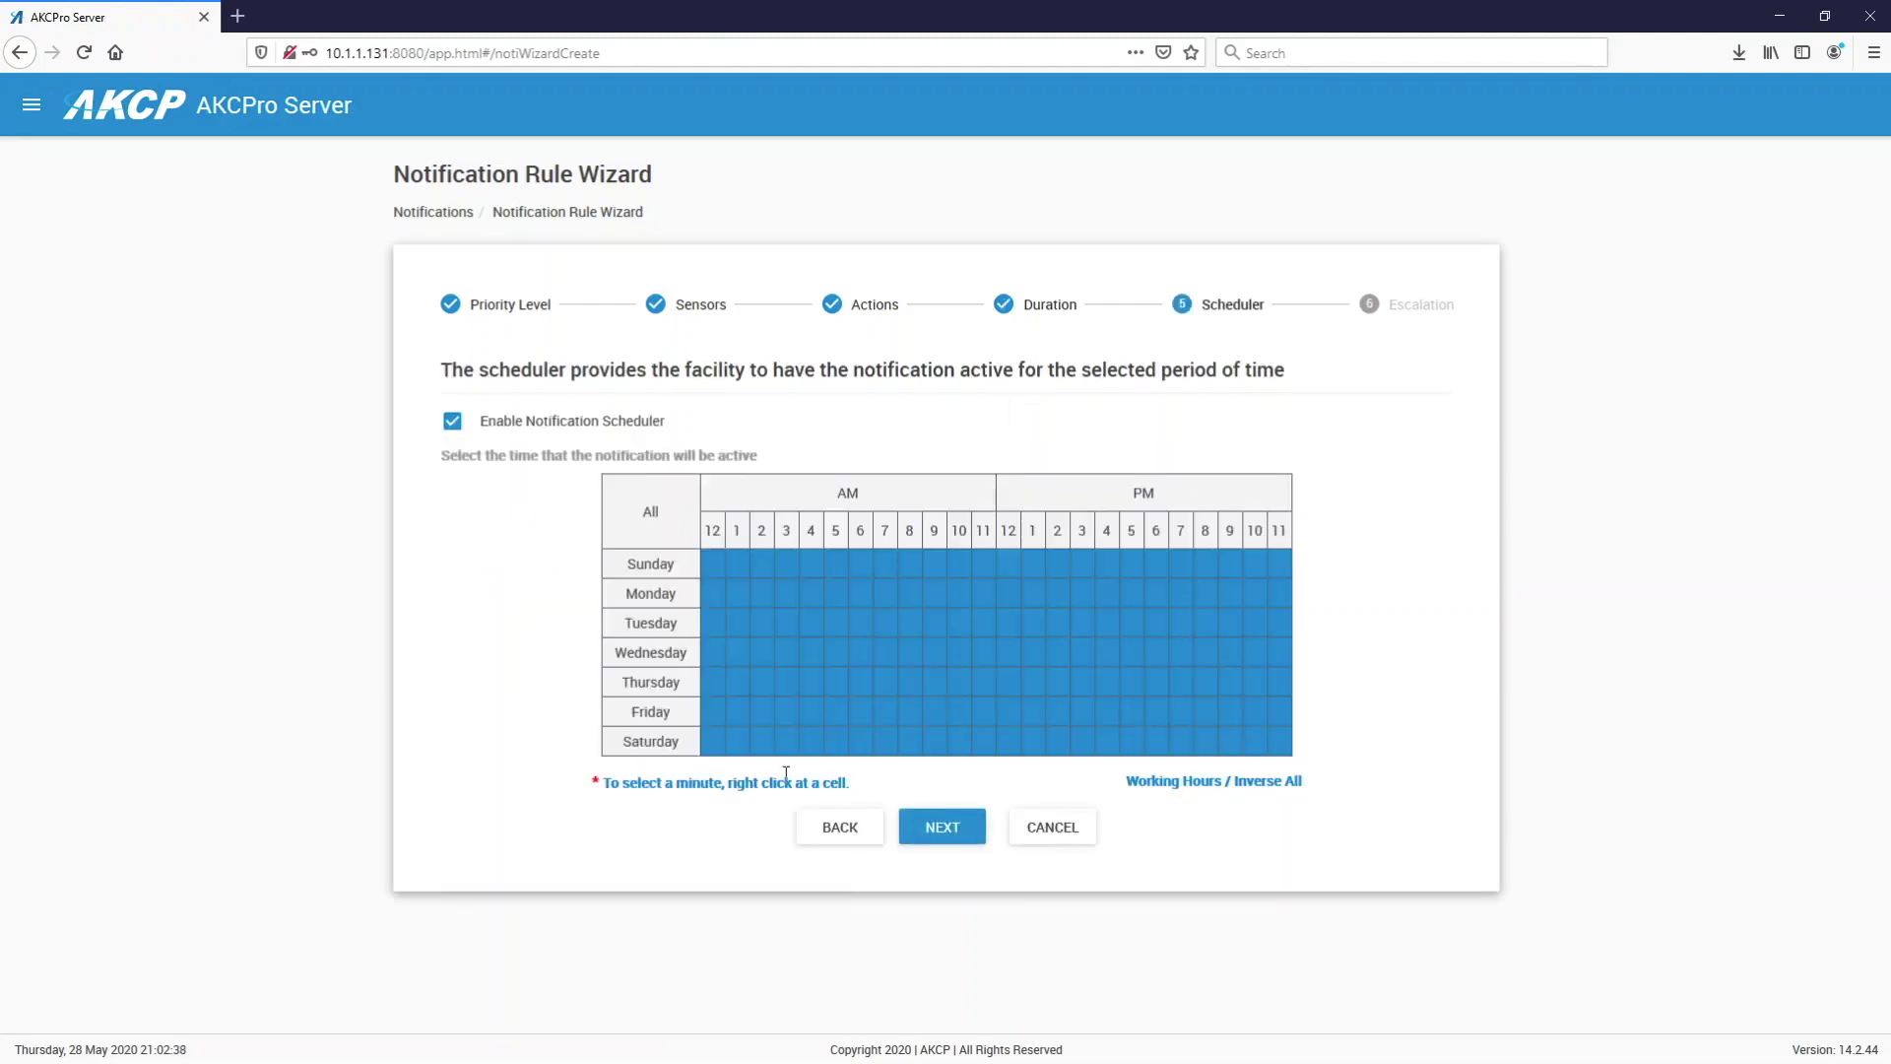
left_click(938, 851)
left_click(954, 837)
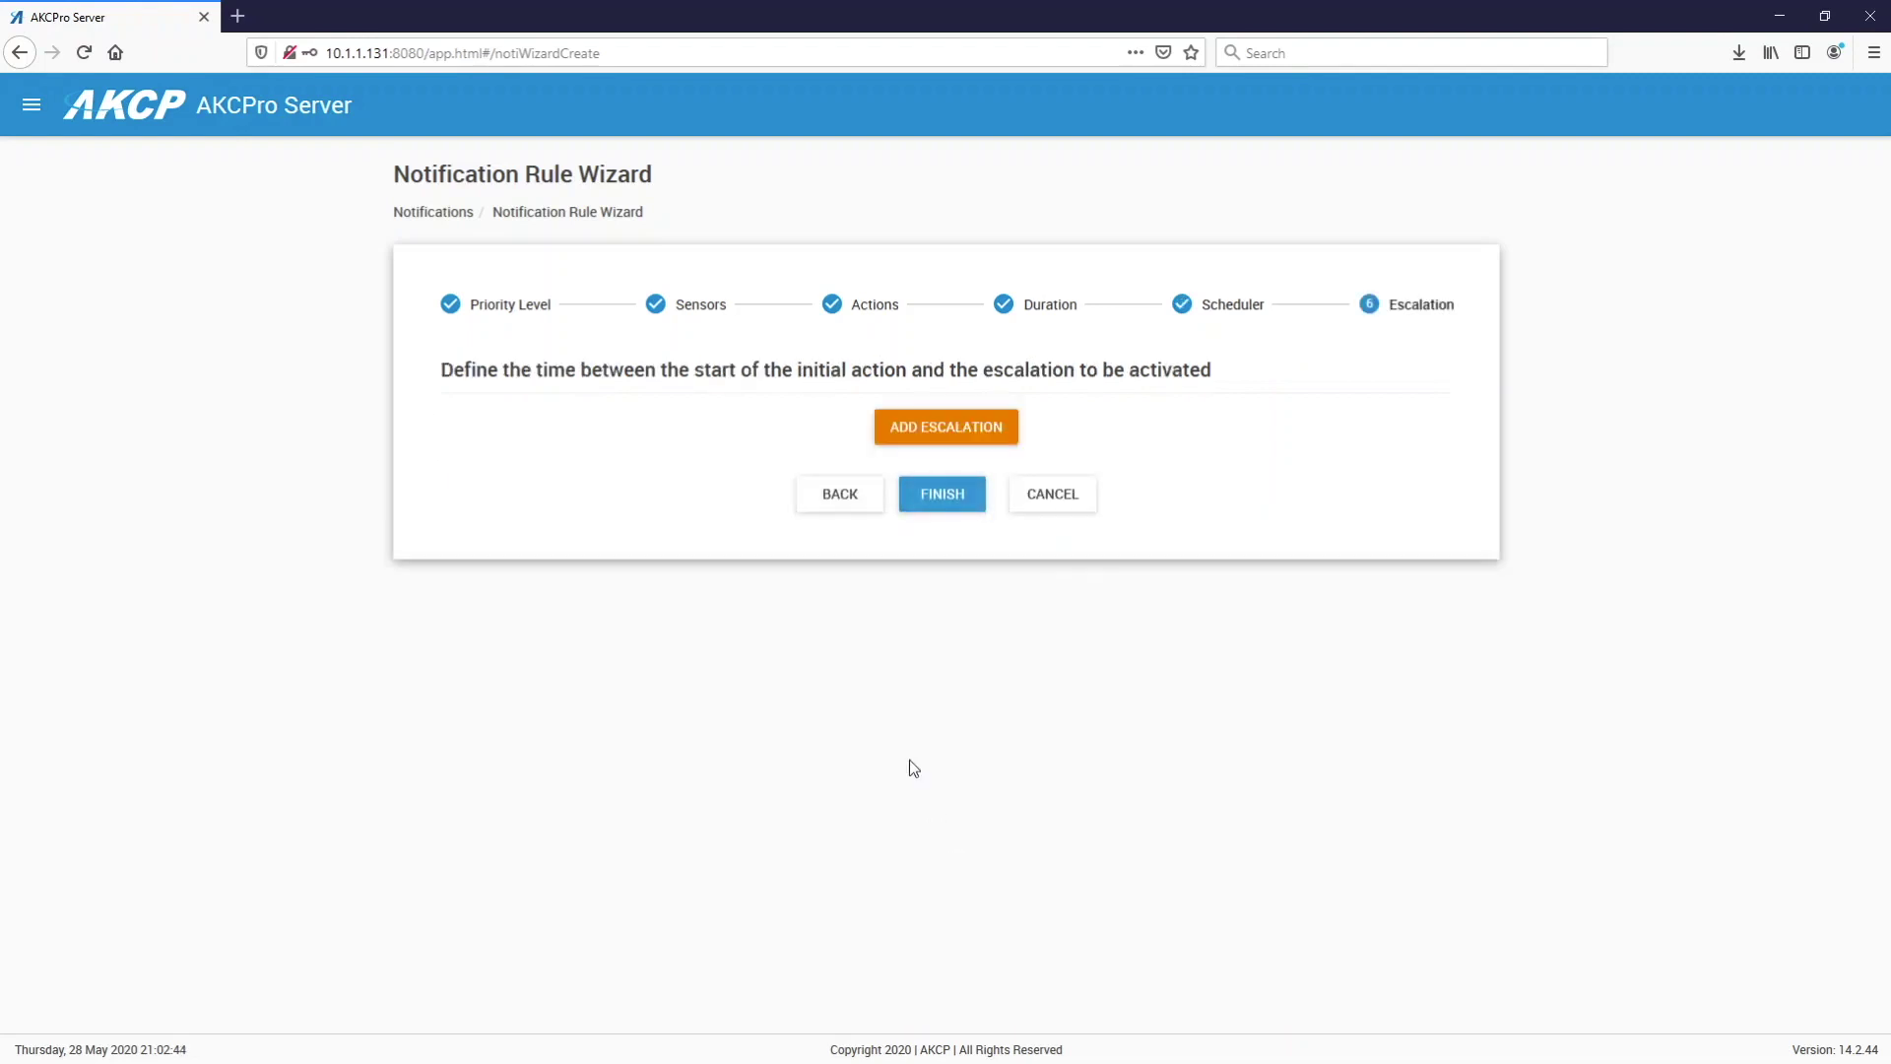
Step: Finish the dew point rule and return to the Monitoring dashboard
left_click(964, 498)
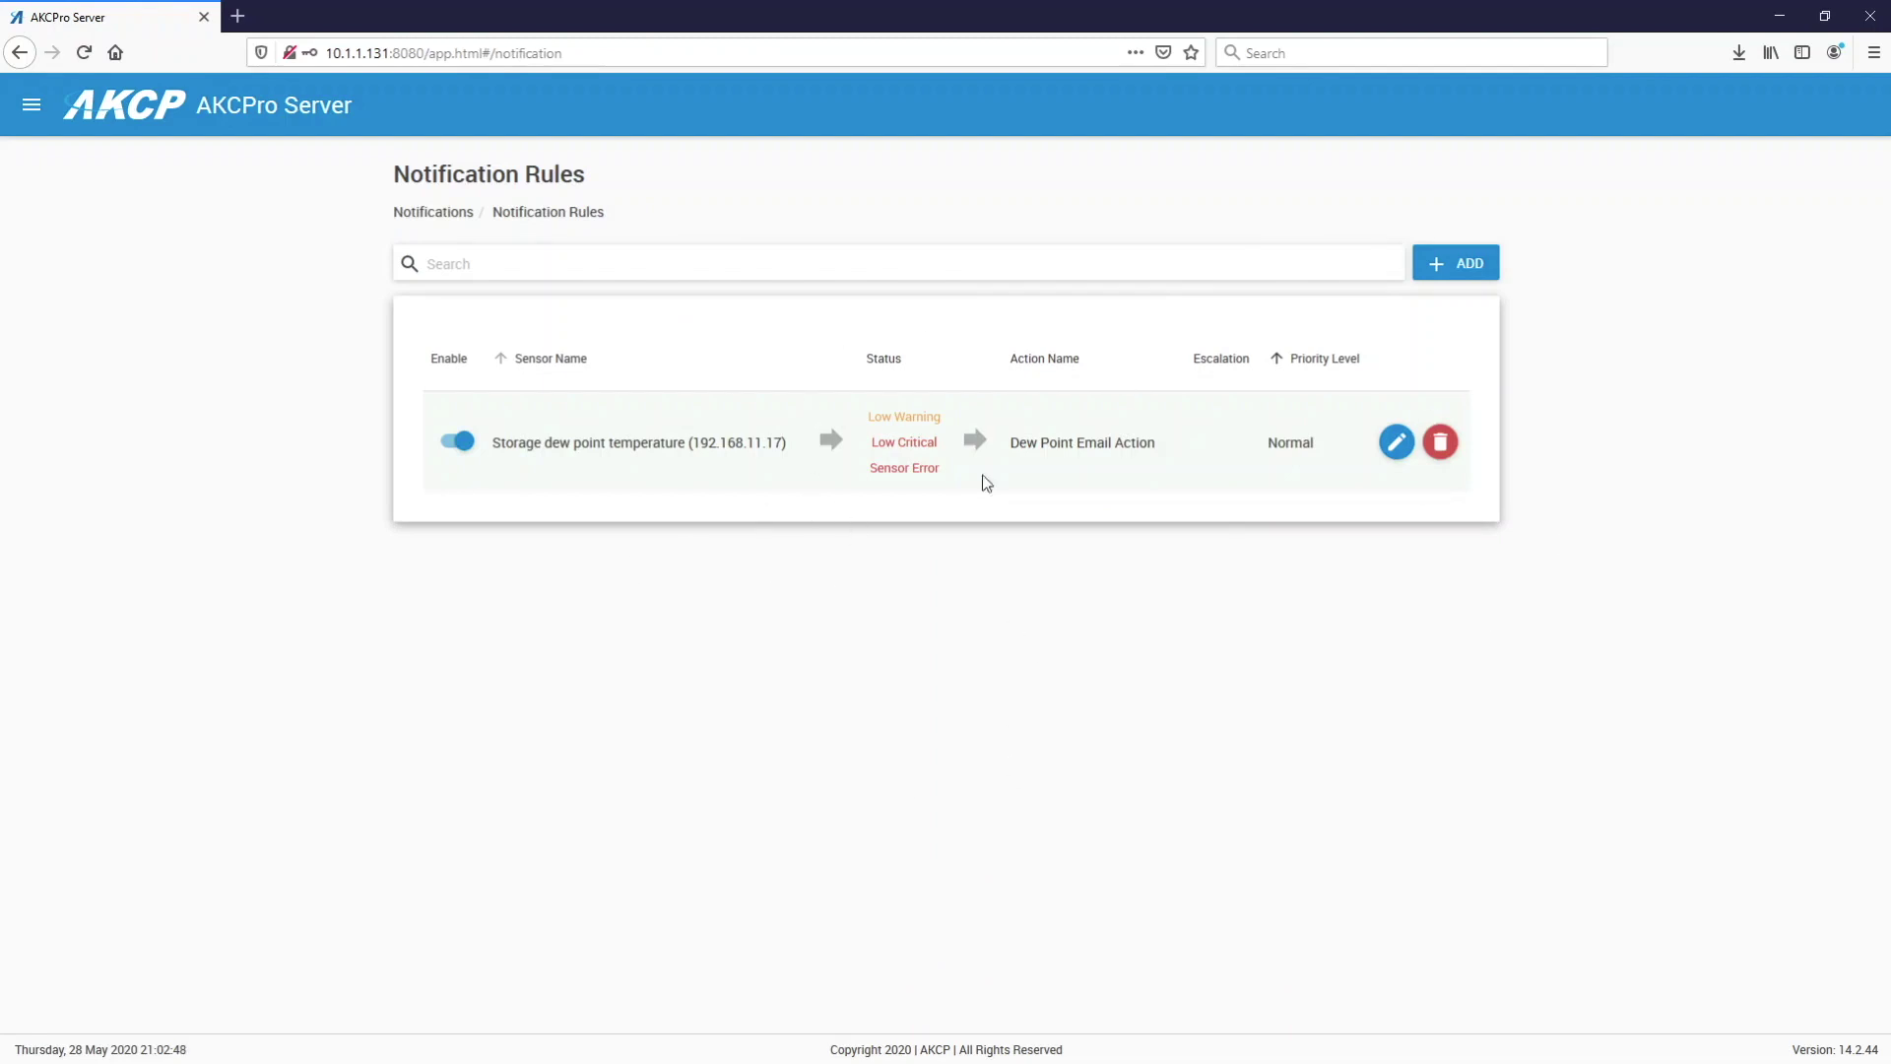
left_click(31, 105)
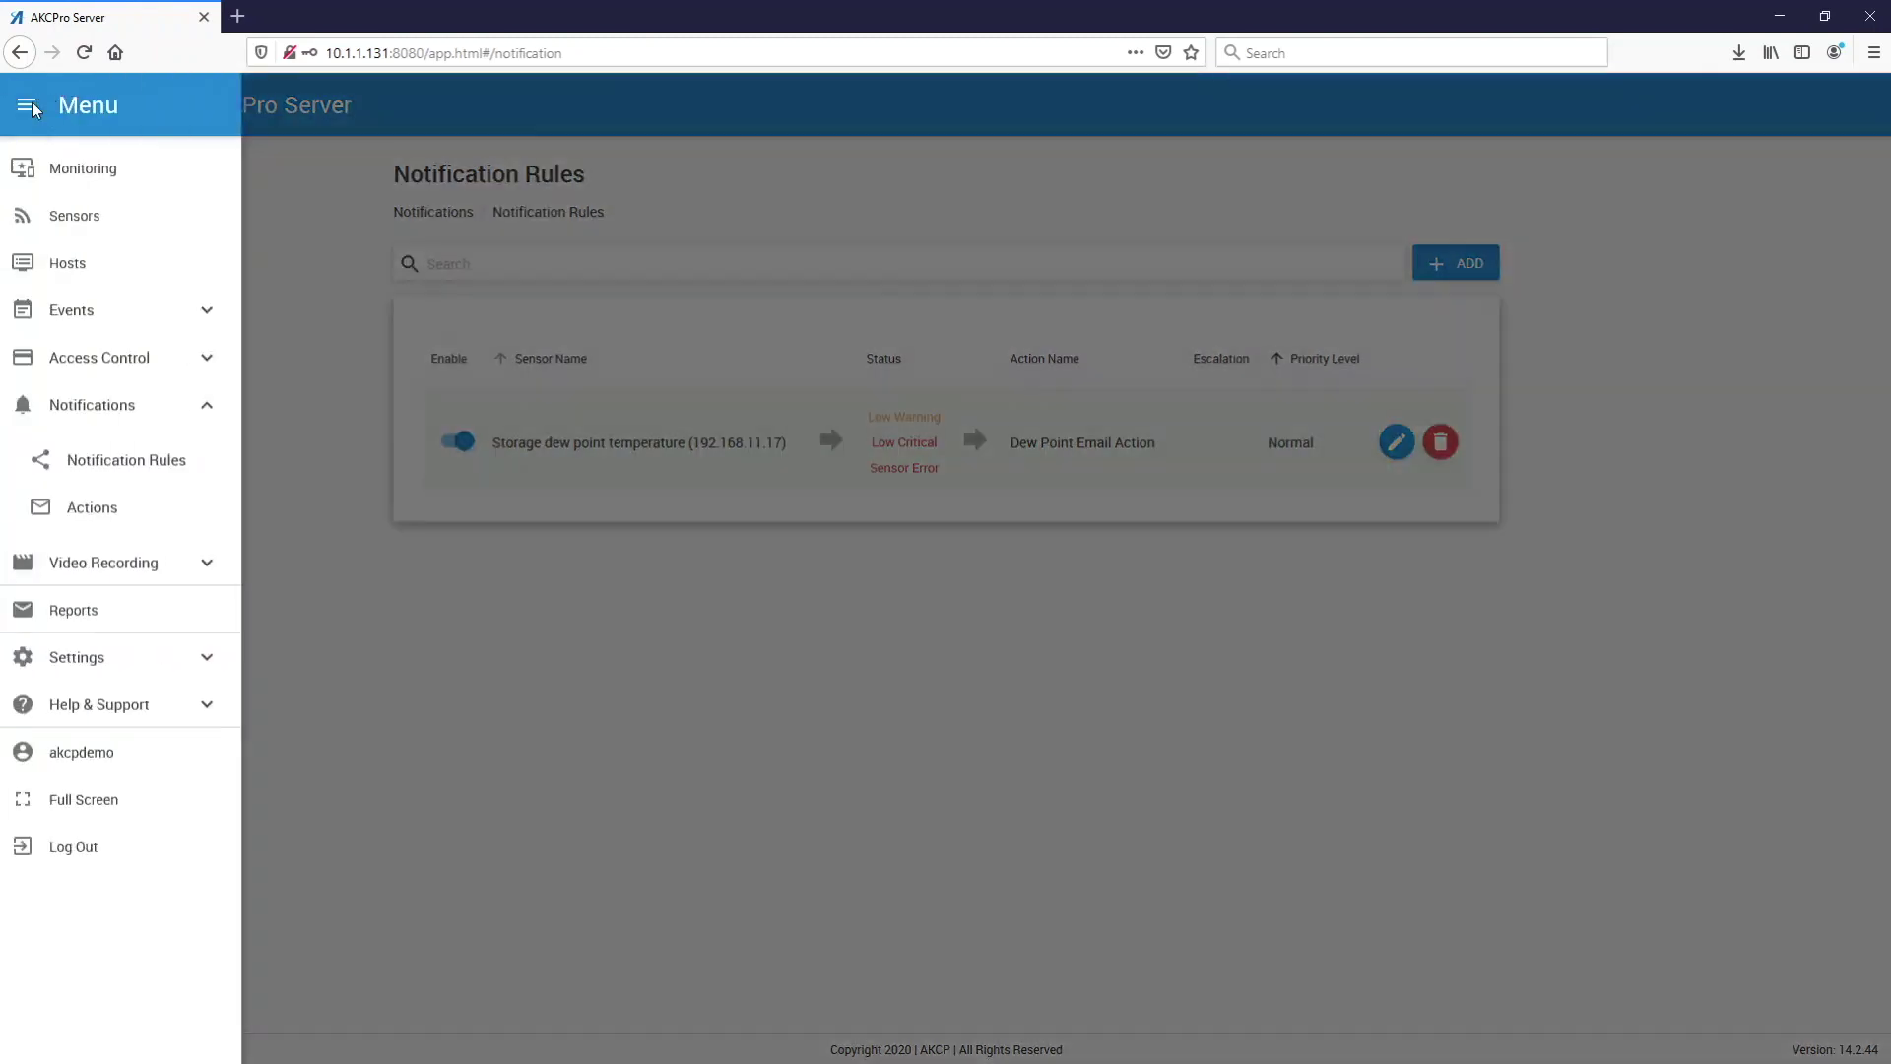
left_click(86, 174)
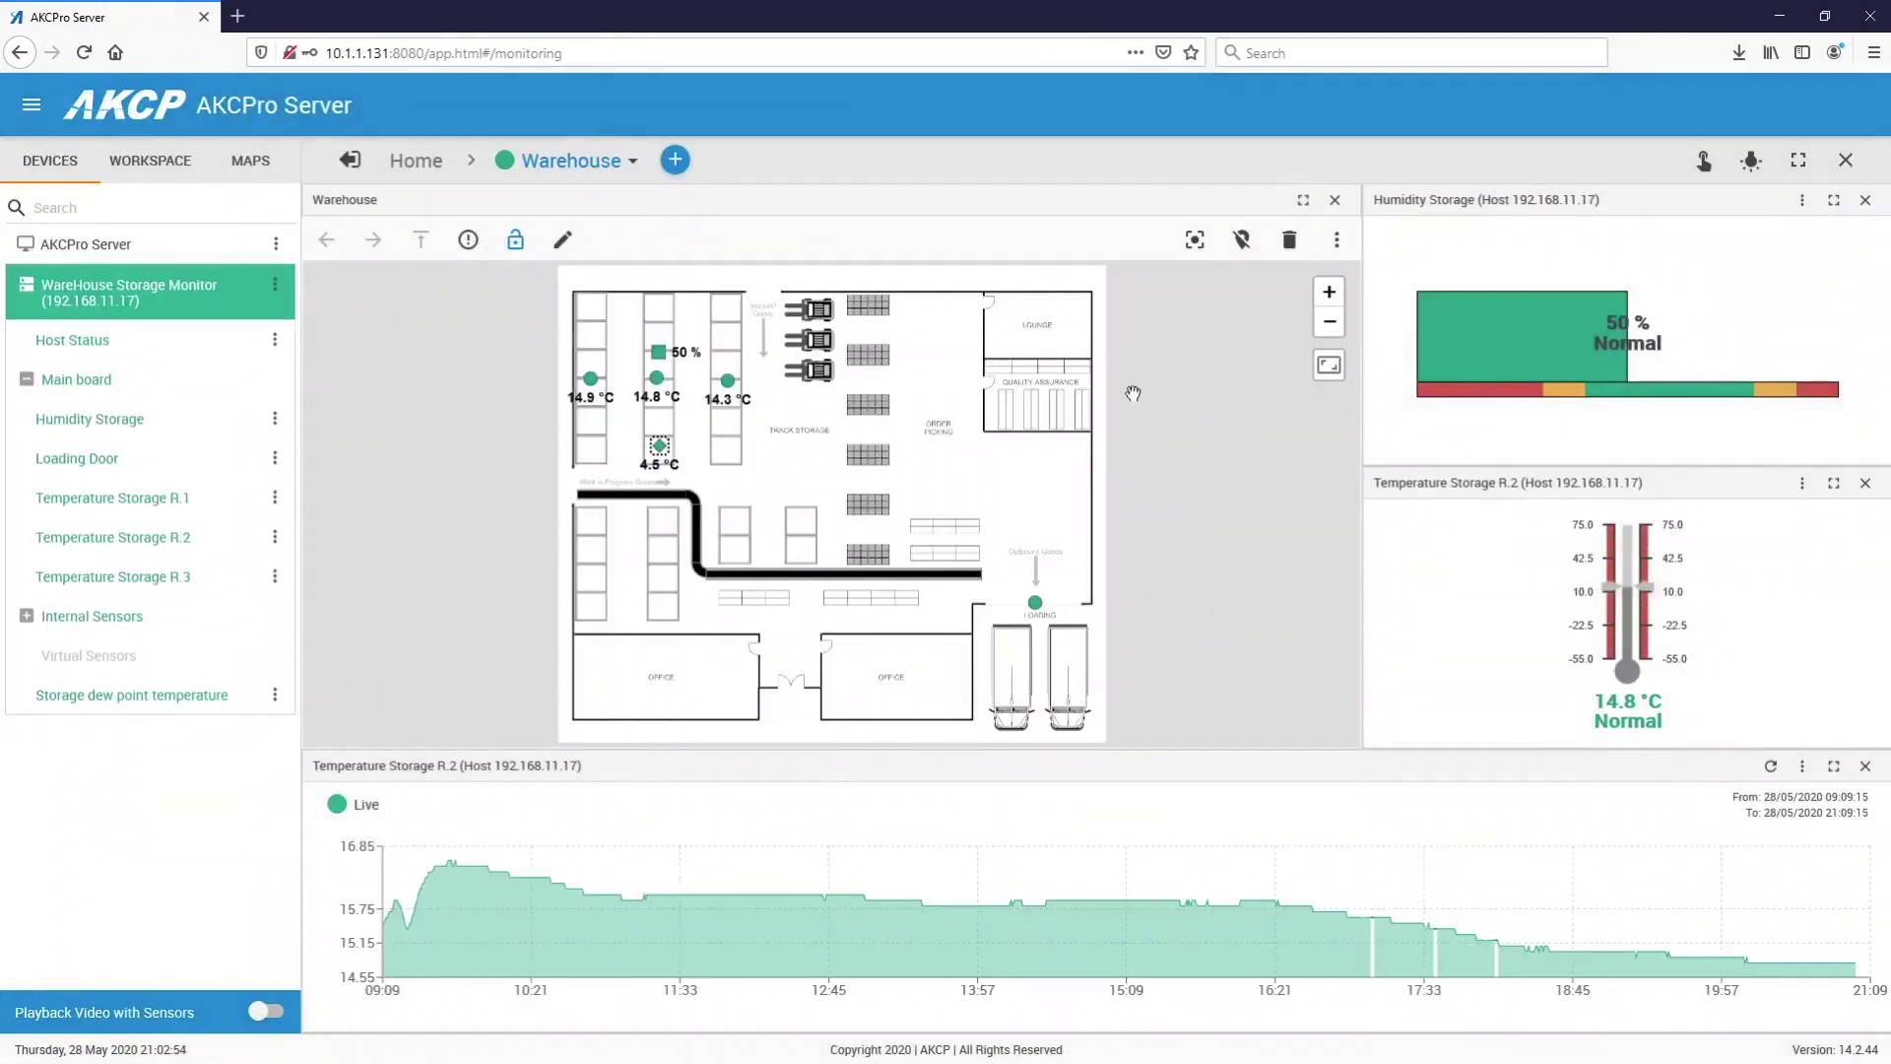
Step: Collapse the device list sidebar so the Warehouse map, gauges and temperature graph span the full width
left_click(350, 160)
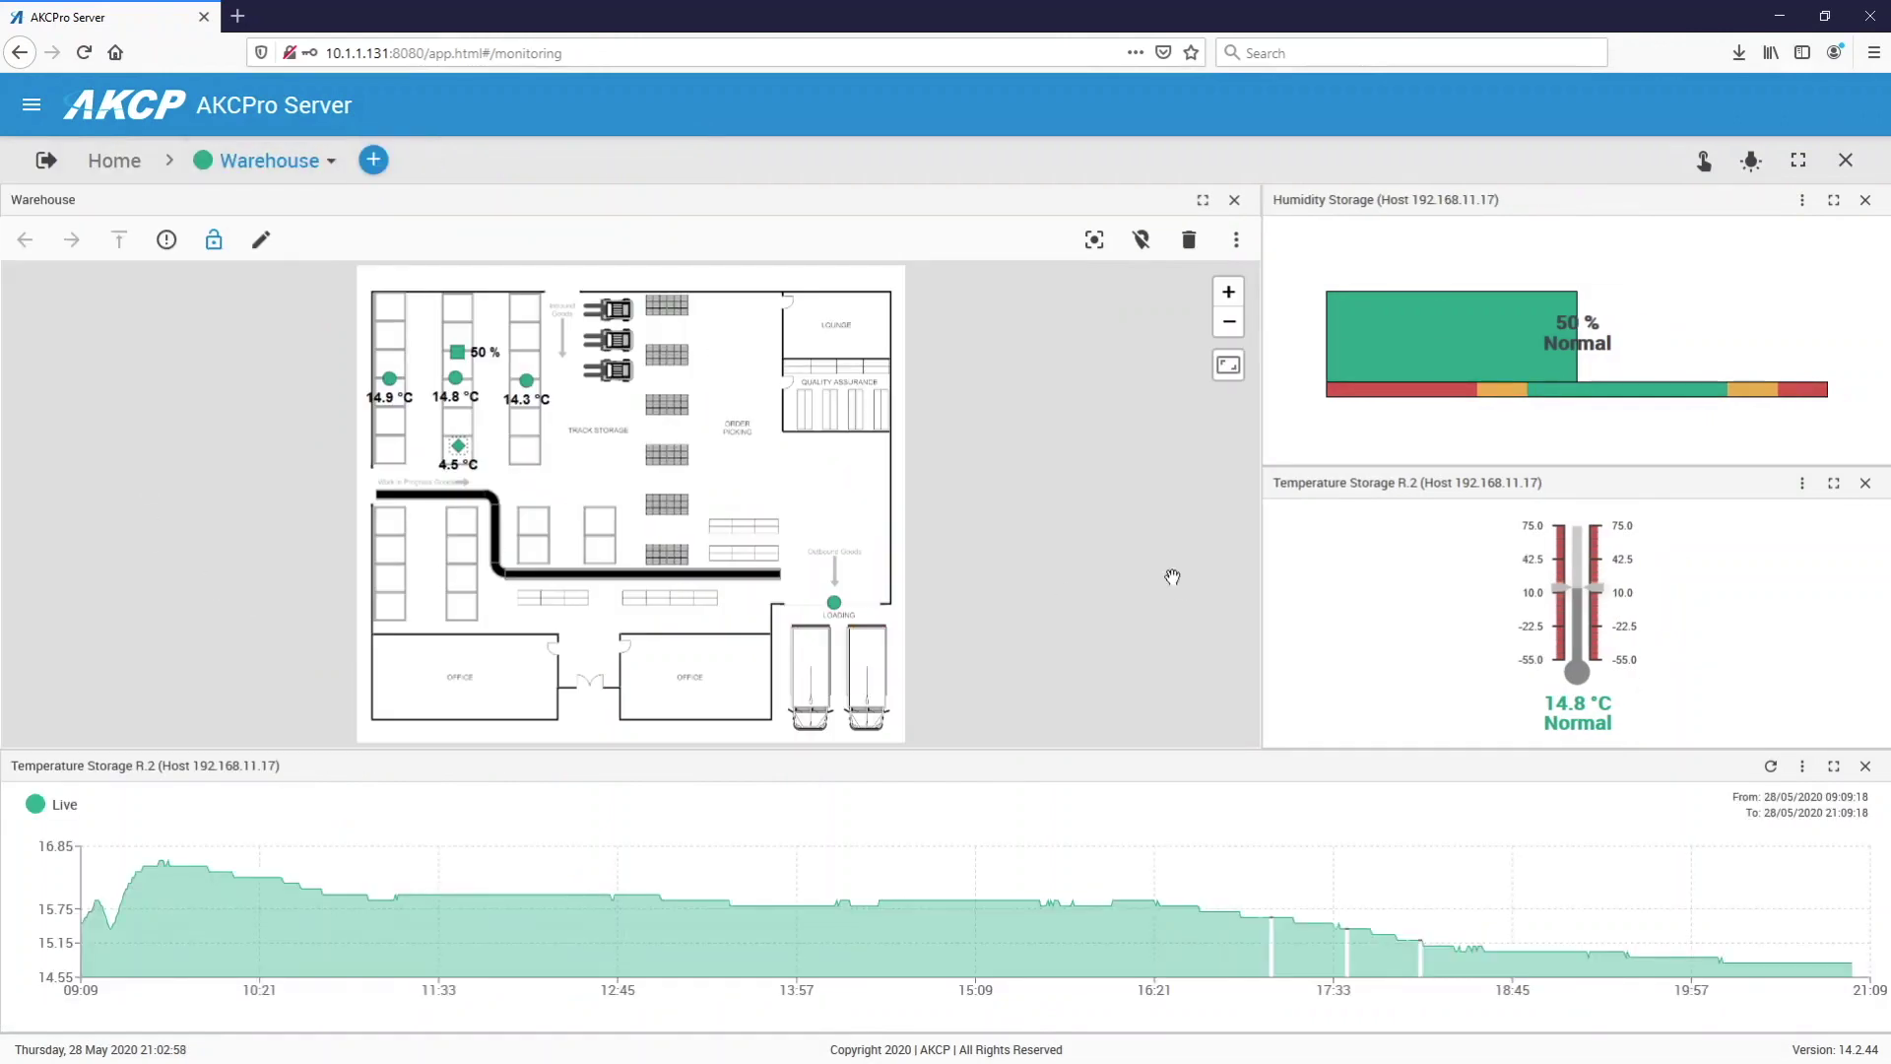